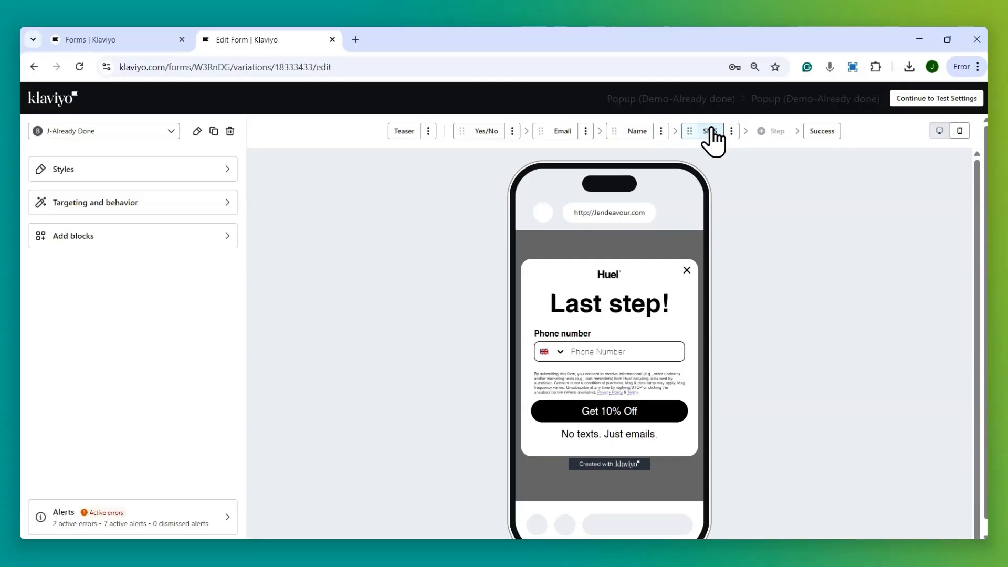
Step: View the Success step of the J-Already Done popup variation
click(827, 135)
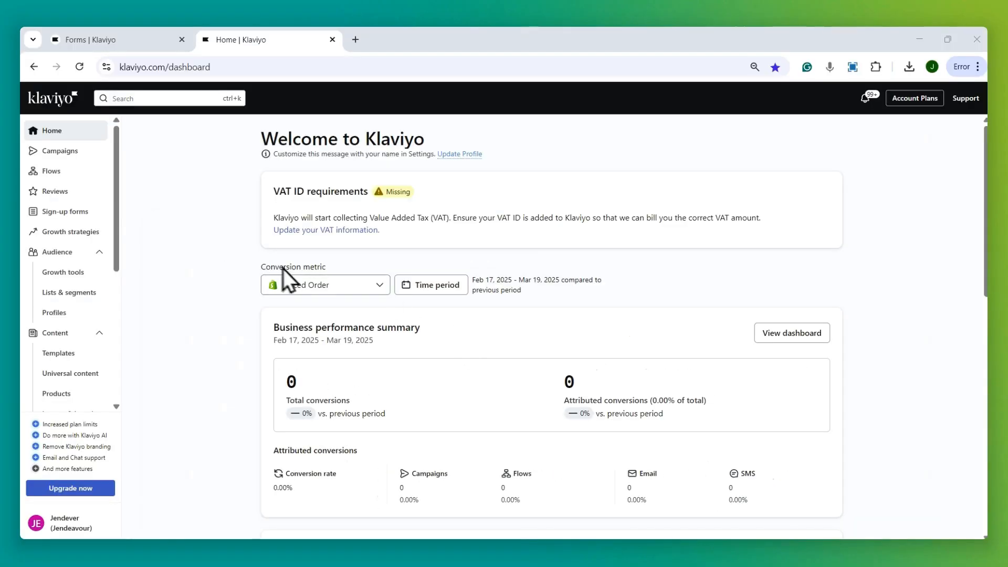
Step: Open the Popup (Demo) sign-up form's A/B test and start editing its J-Old variation
click(64, 213)
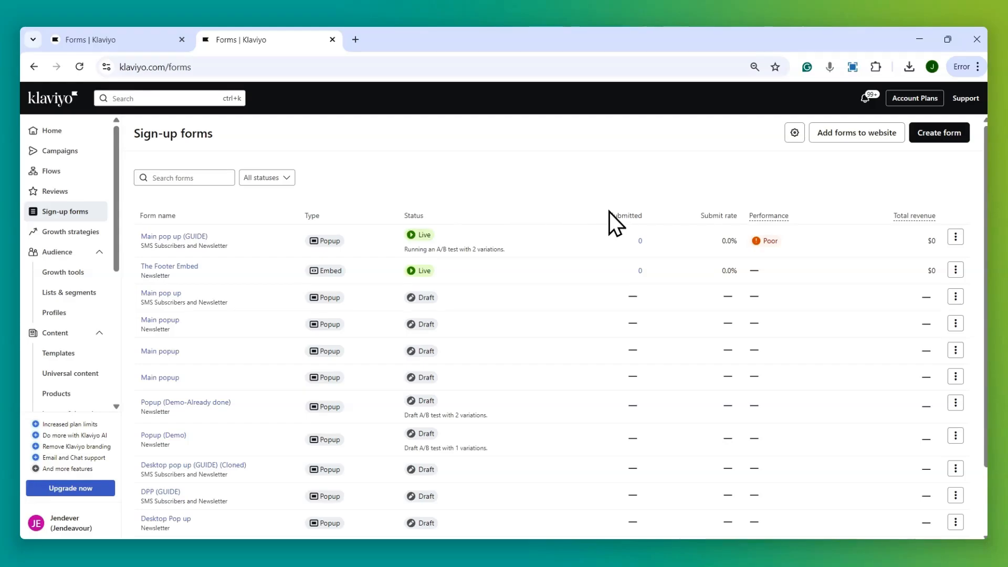
drag(608, 214, 644, 216)
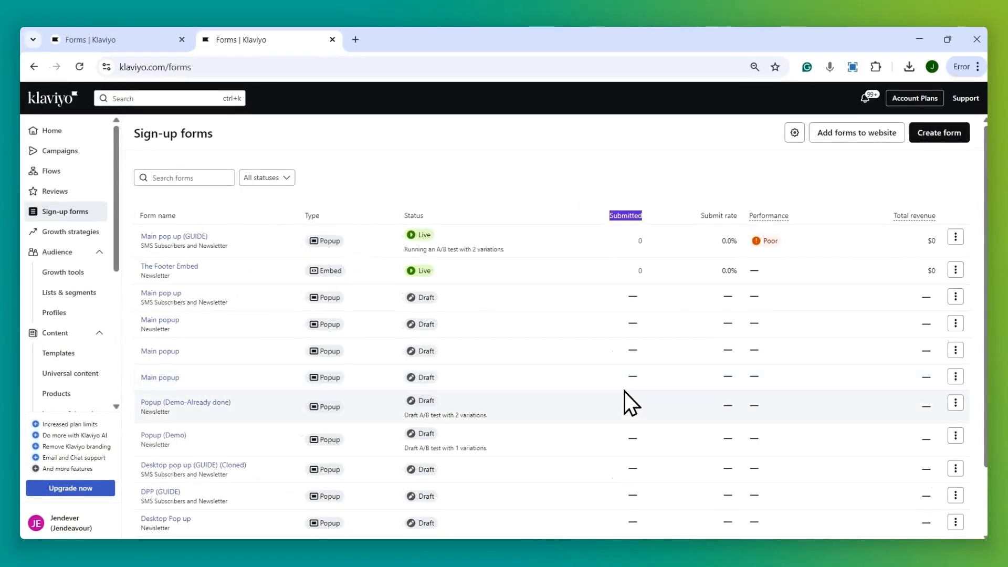
click(279, 435)
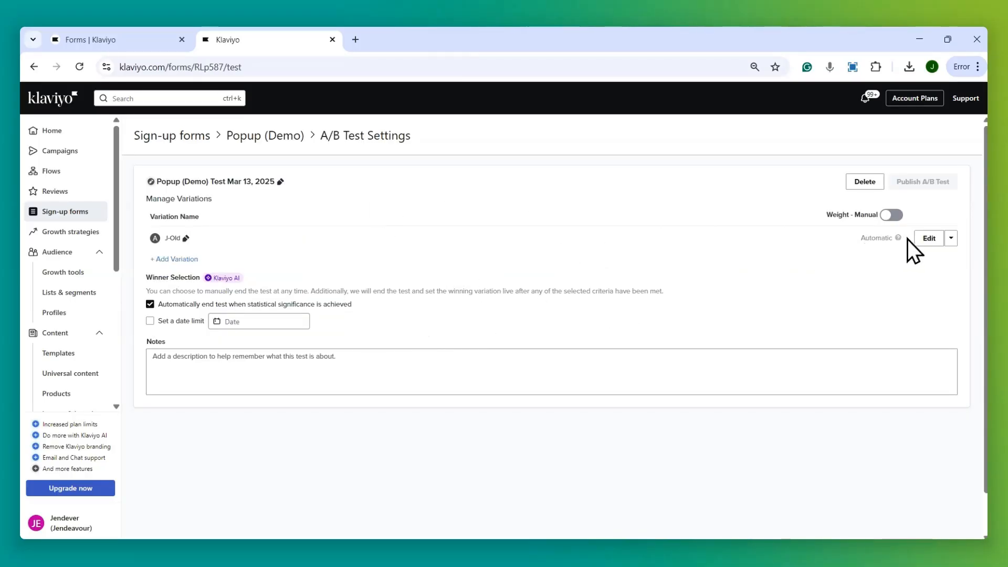
click(929, 238)
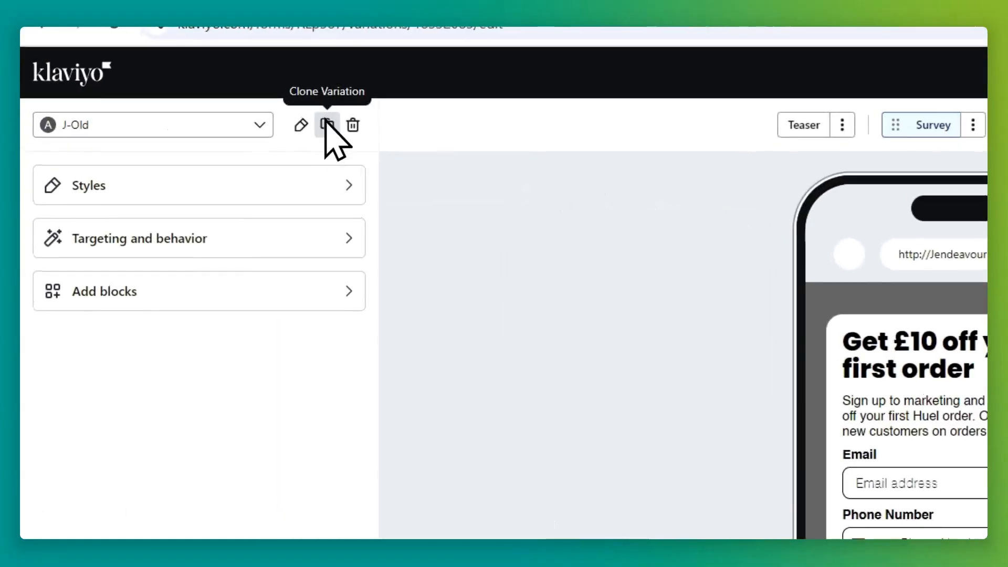
Step: Clone the J-Old variation and save the copy under the name jnew
click(214, 131)
triple_click(354, 309)
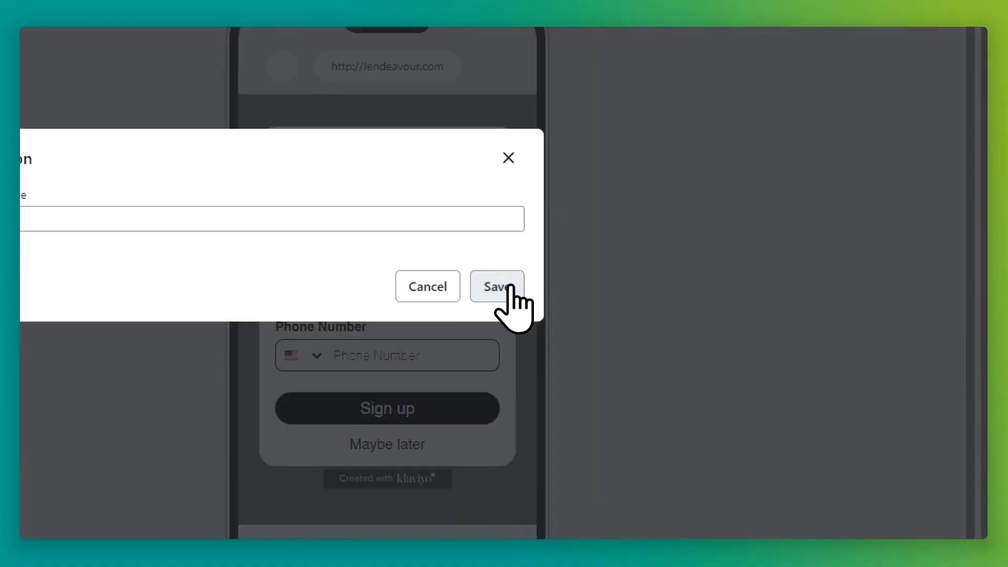
click(679, 351)
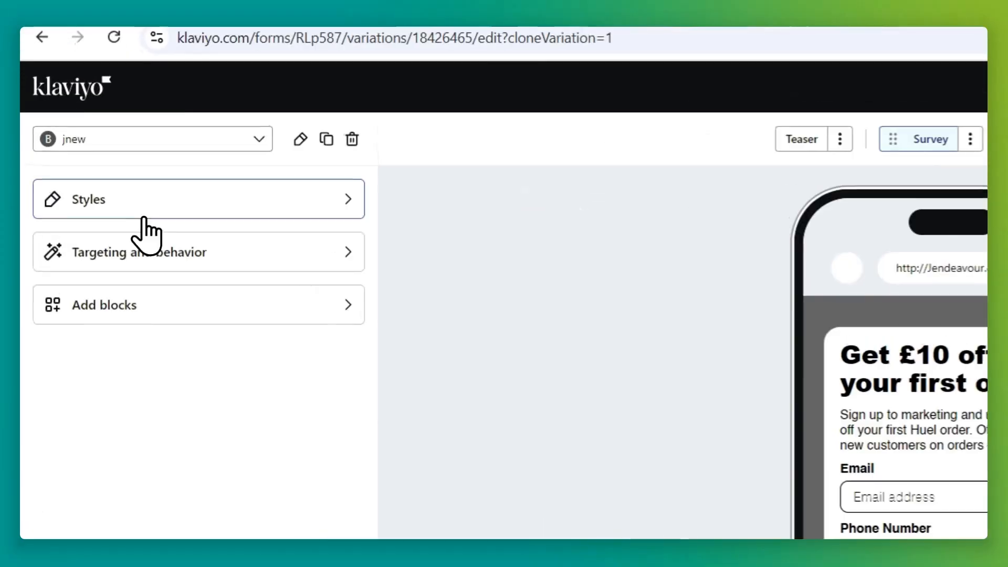
Step: Set the popup's custom width to 350 px and its minimum height to 350 px in the form styles
click(101, 175)
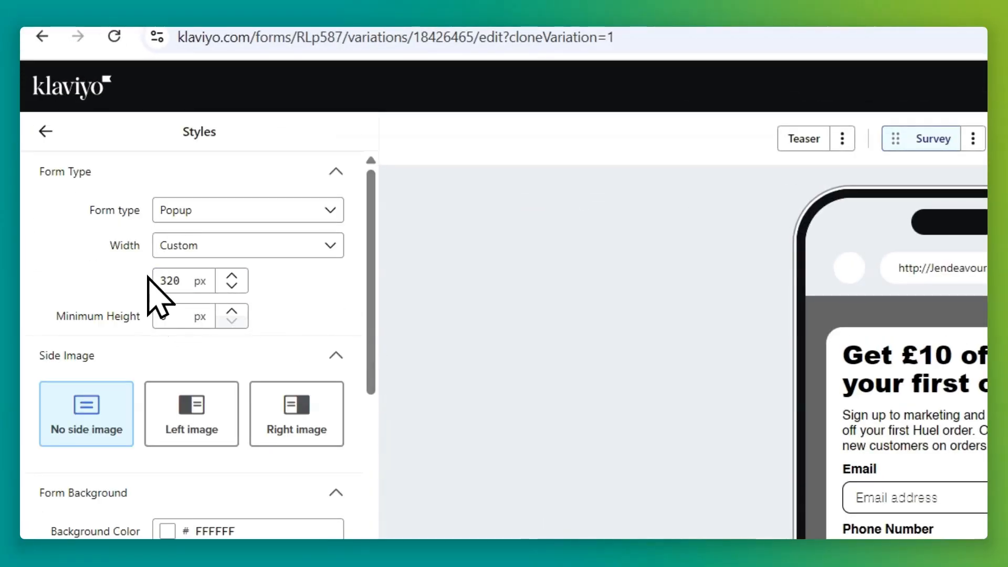
double_click(174, 287)
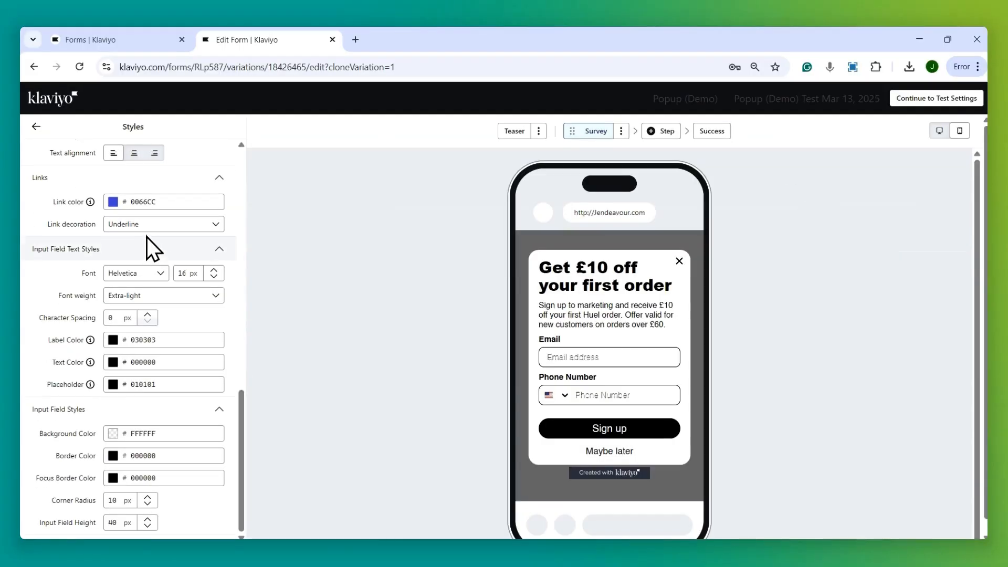
scroll(156, 272, up, 13)
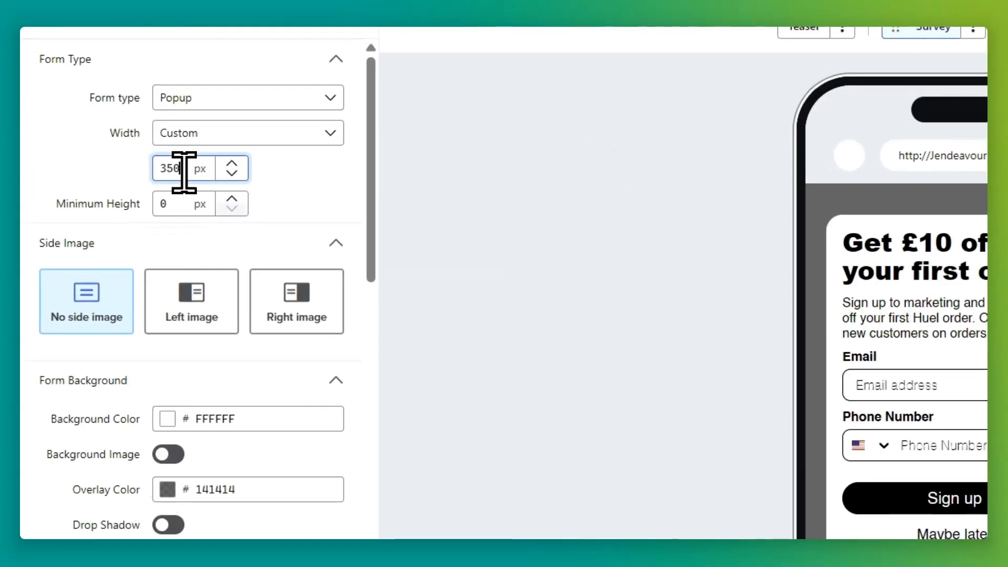
click(184, 206)
key(BackSpace)
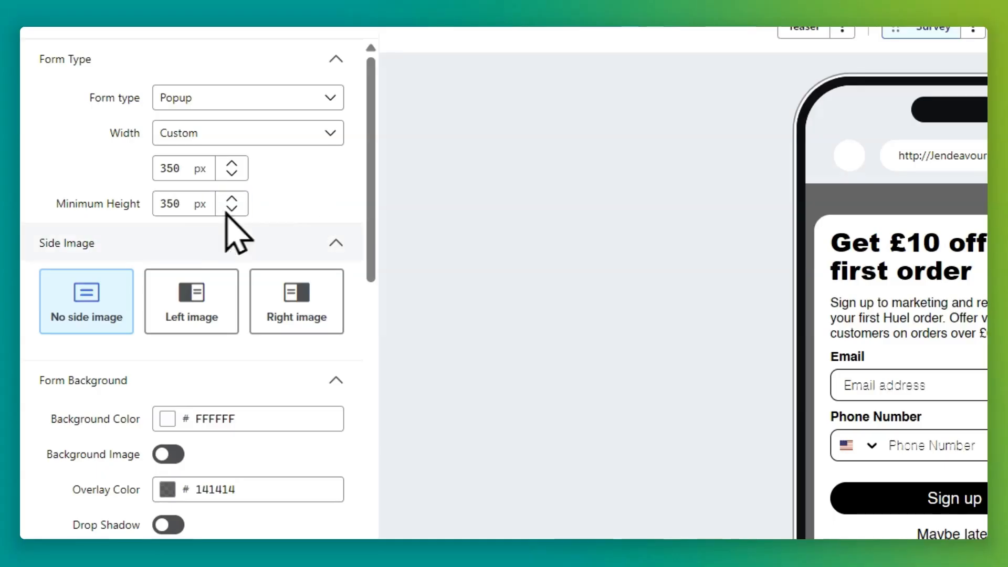
click(104, 302)
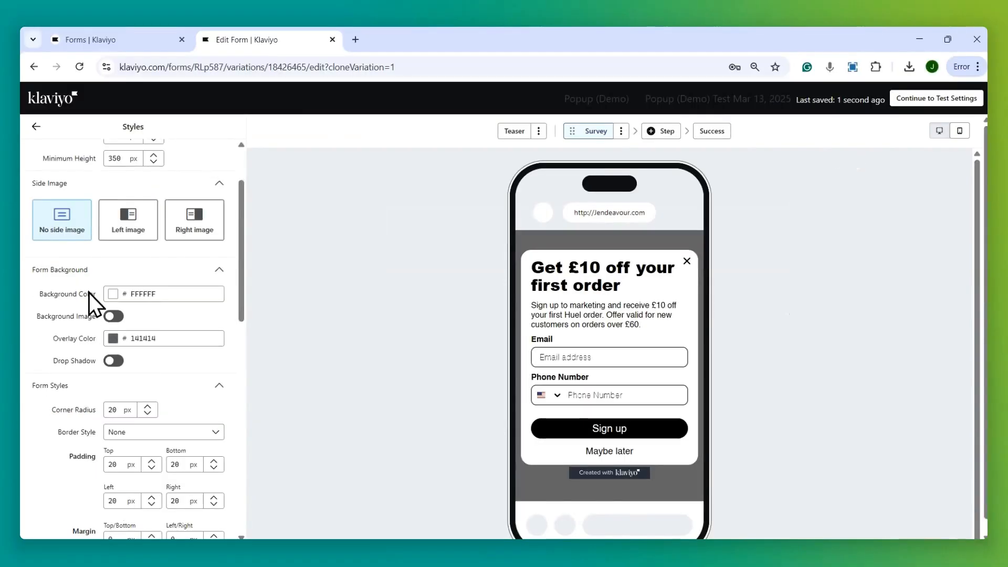
Step: Review the form's padding and margin values in the form styles
scroll(181, 418, down, 4)
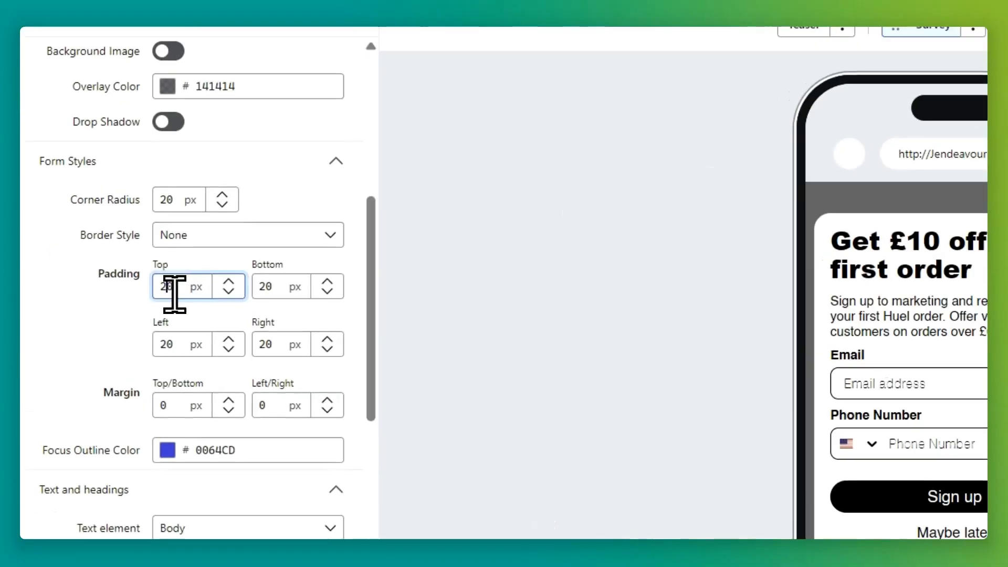
double_click(118, 300)
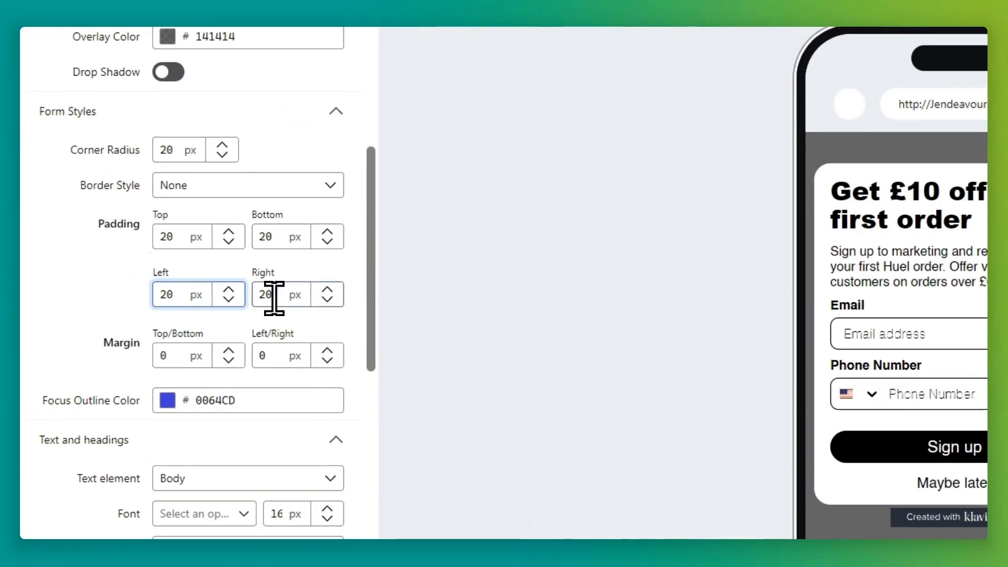
click(178, 333)
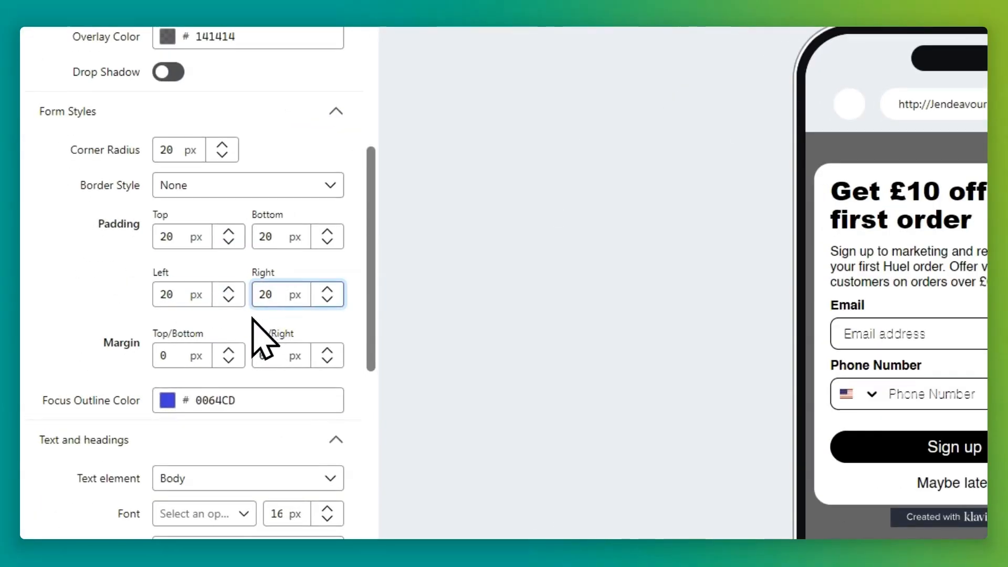
scroll(258, 331, down, 3)
click(180, 222)
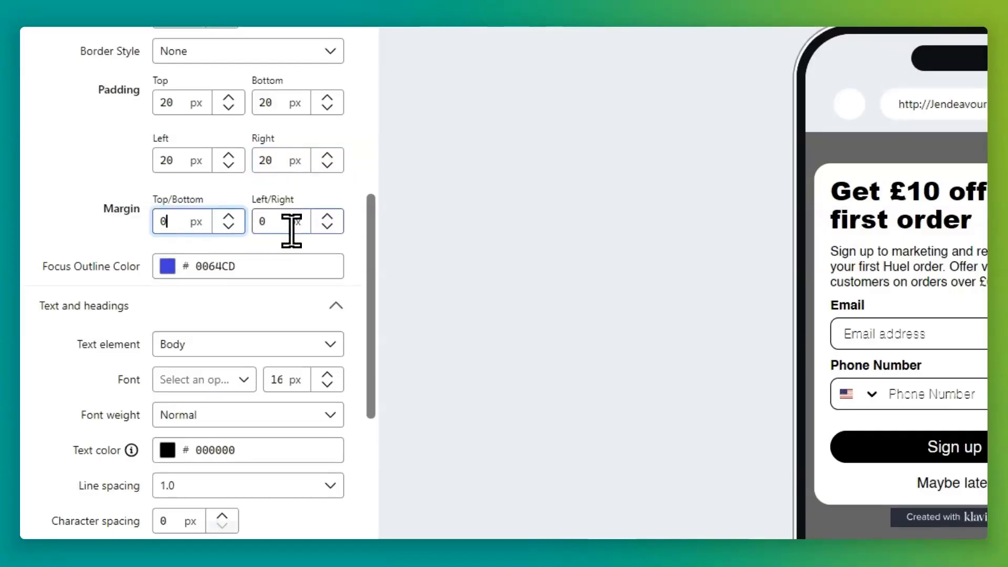
Step: Set the Body text element's font to Helvetica at 20 px
scroll(293, 232, down, 3)
click(180, 239)
text(hel)
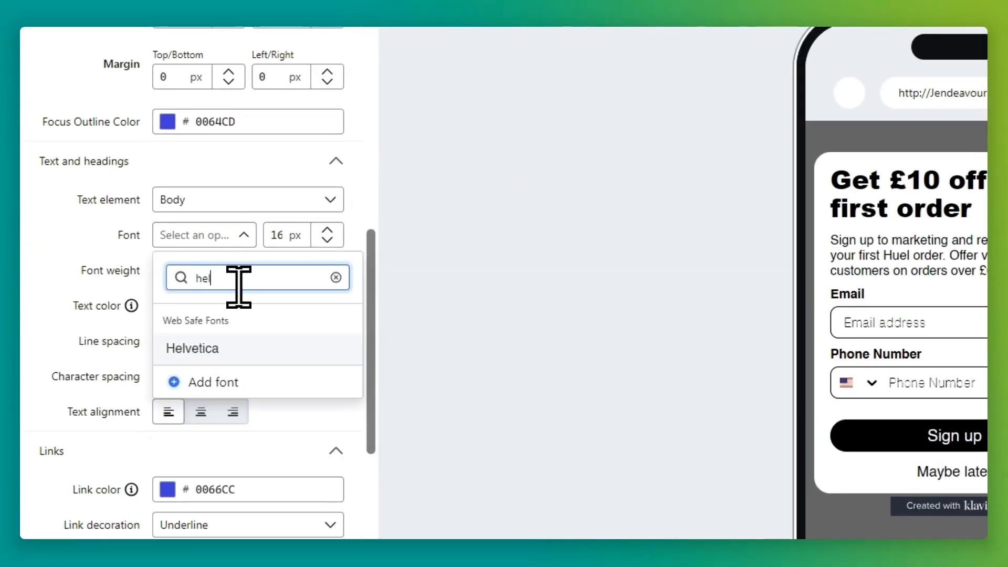
key(Return)
double_click(289, 239)
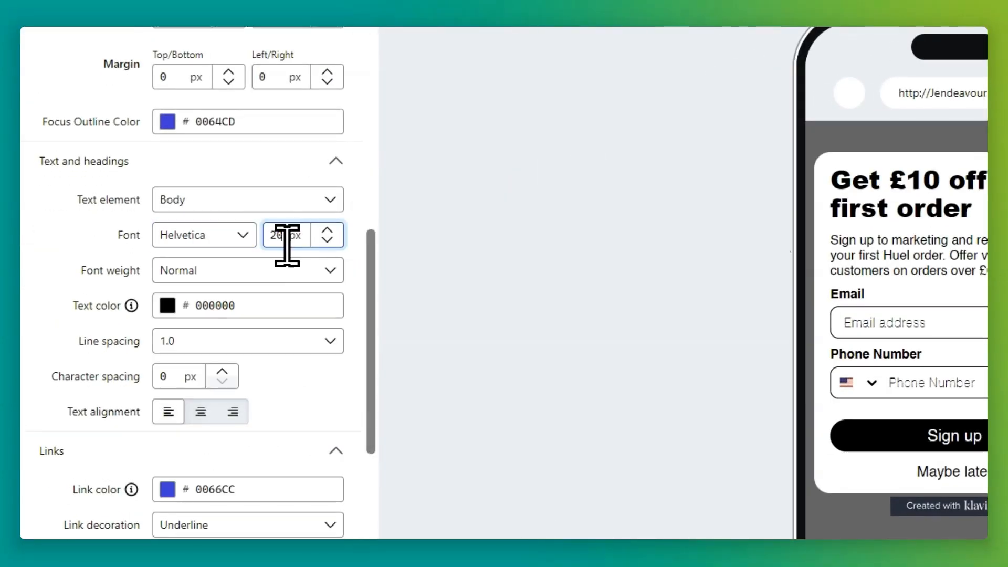
Step: Set the input field text to Helvetica at 20 px and the input field height to 45 px
scroll(100, 173, down, 5)
click(184, 196)
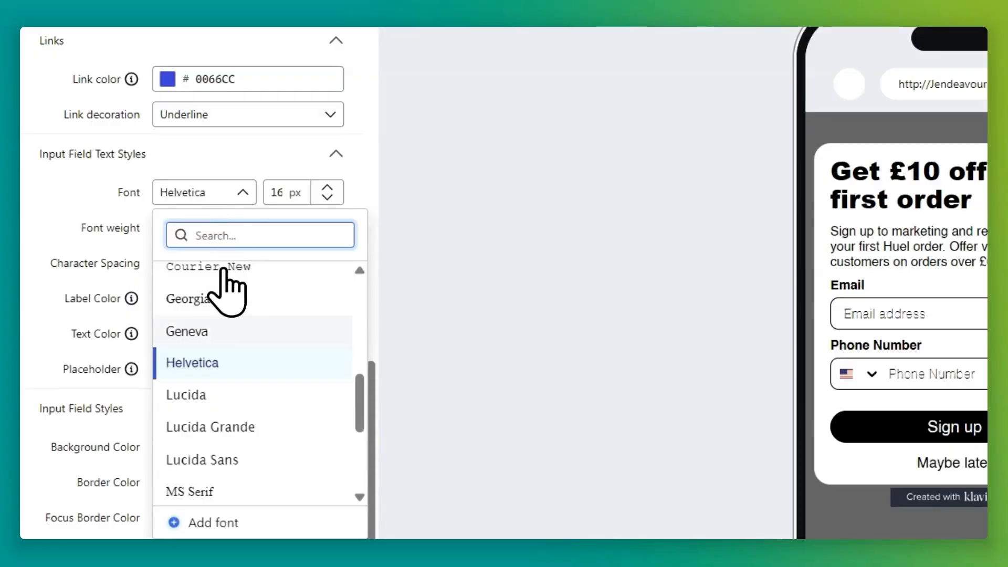
click(223, 367)
double_click(289, 198)
text(20)
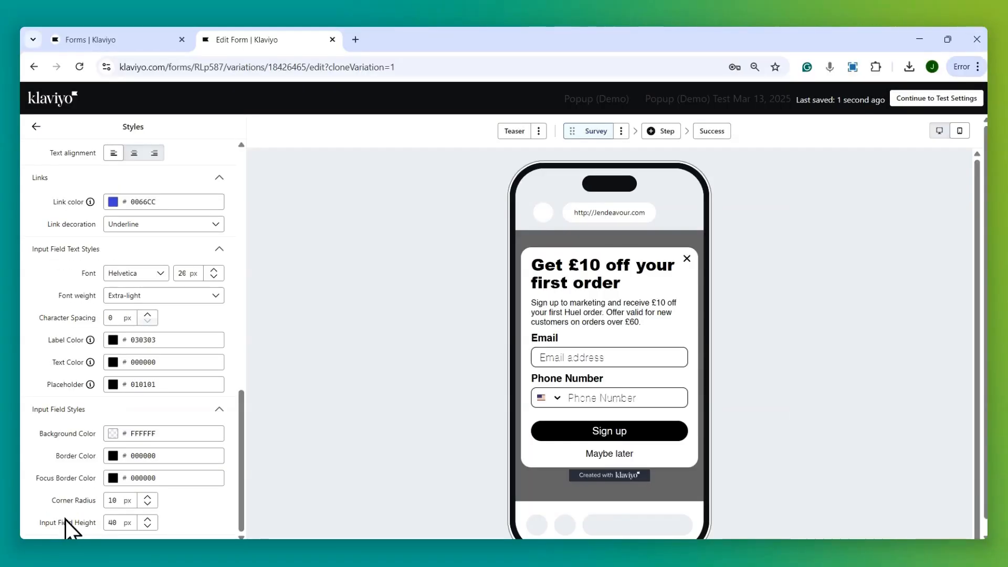
click(107, 523)
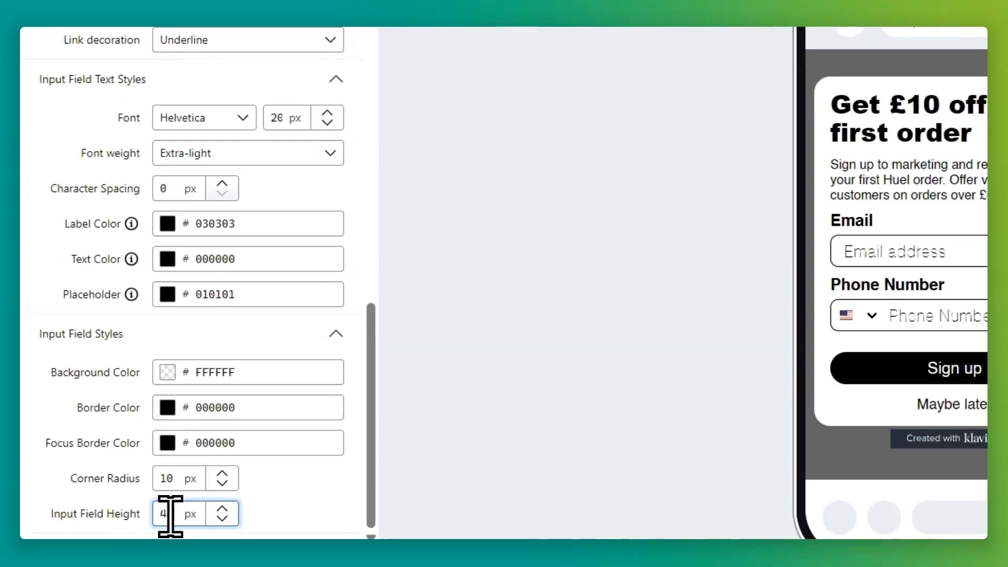
text(45)
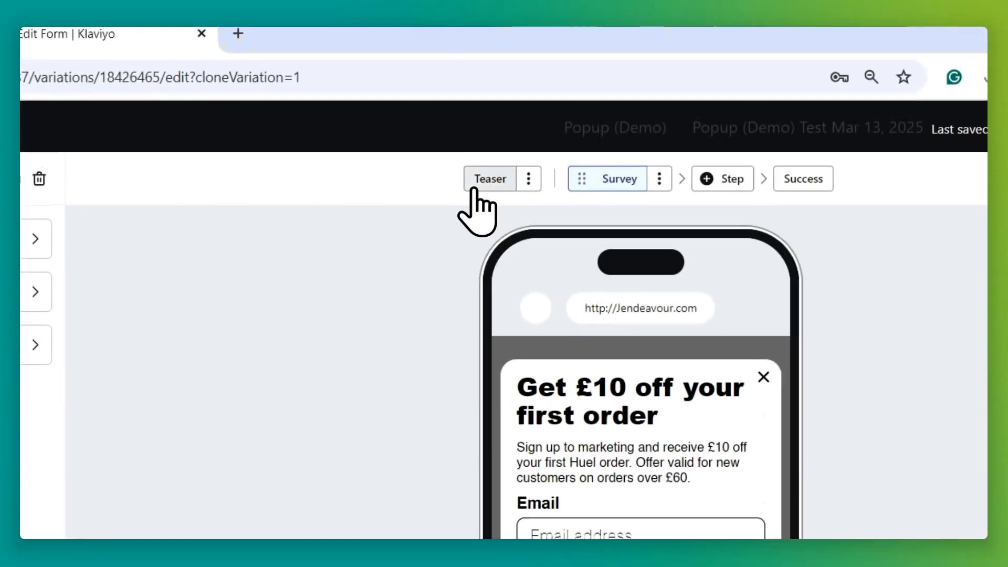
Step: Open the teaser and set it to show before displaying the form and after the form is closed
click(513, 32)
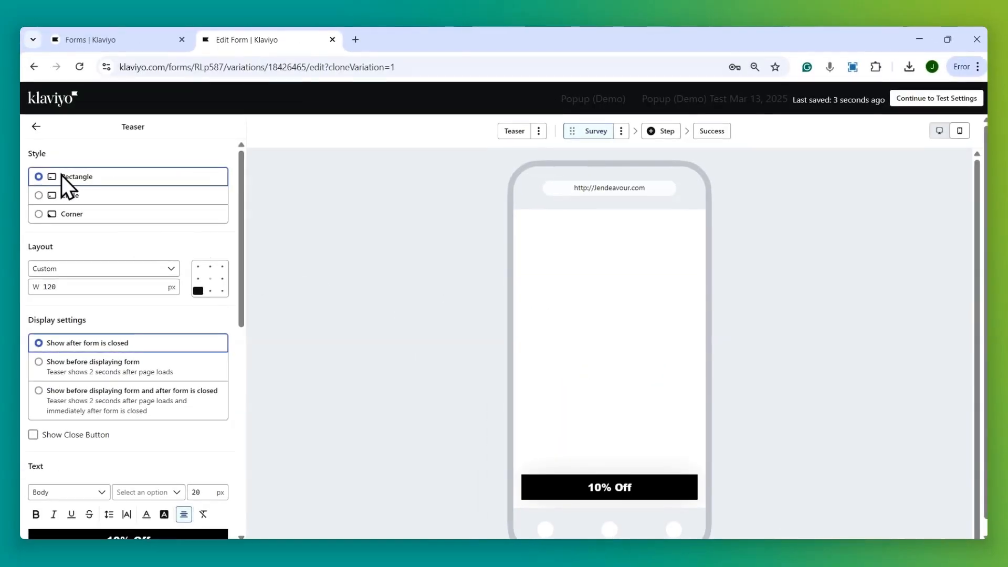
scroll(93, 198, down, 2)
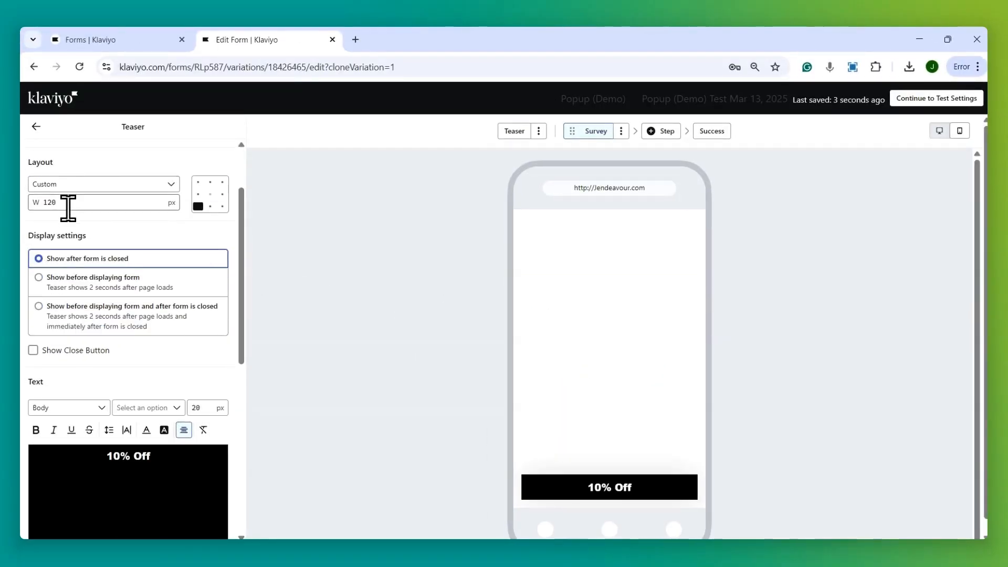
click(68, 204)
click(138, 225)
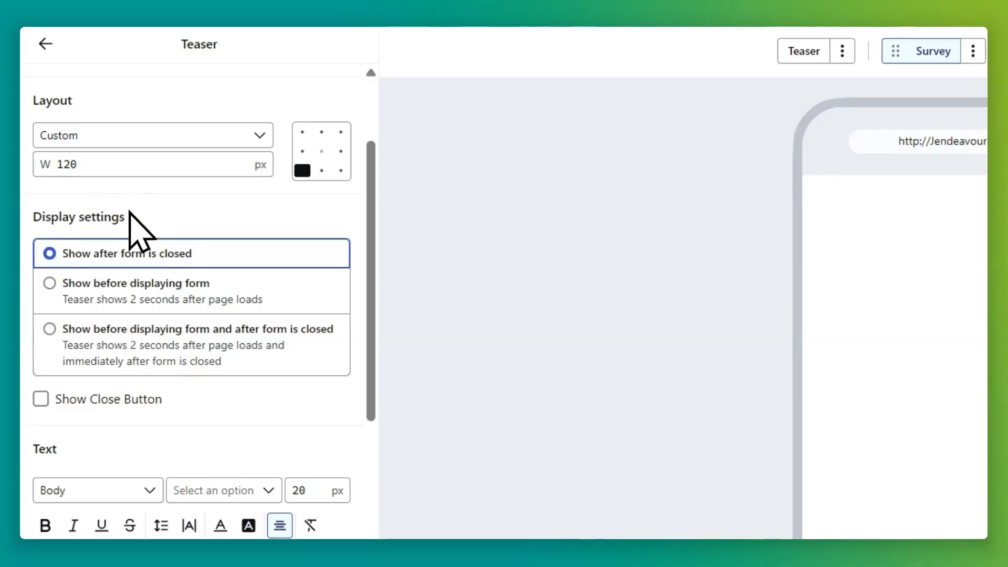
click(95, 342)
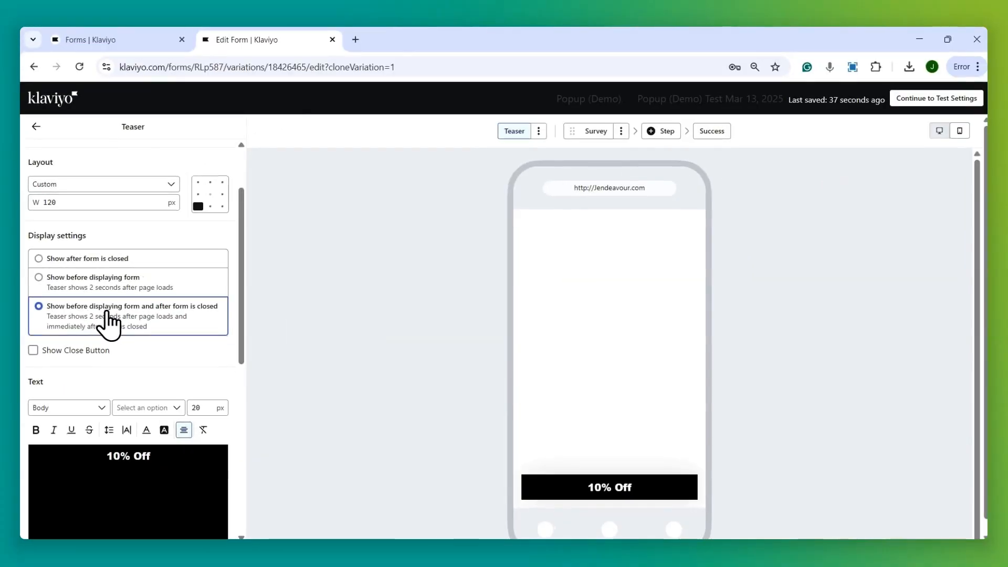
Step: Change the teaser text to "Get 10% Off"
scroll(38, 268, down, 2)
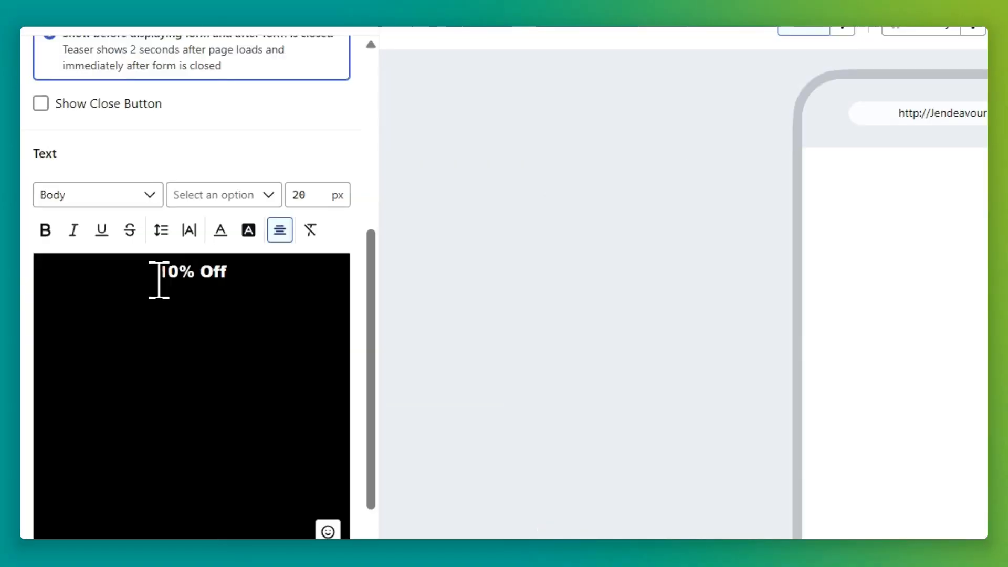
click(107, 373)
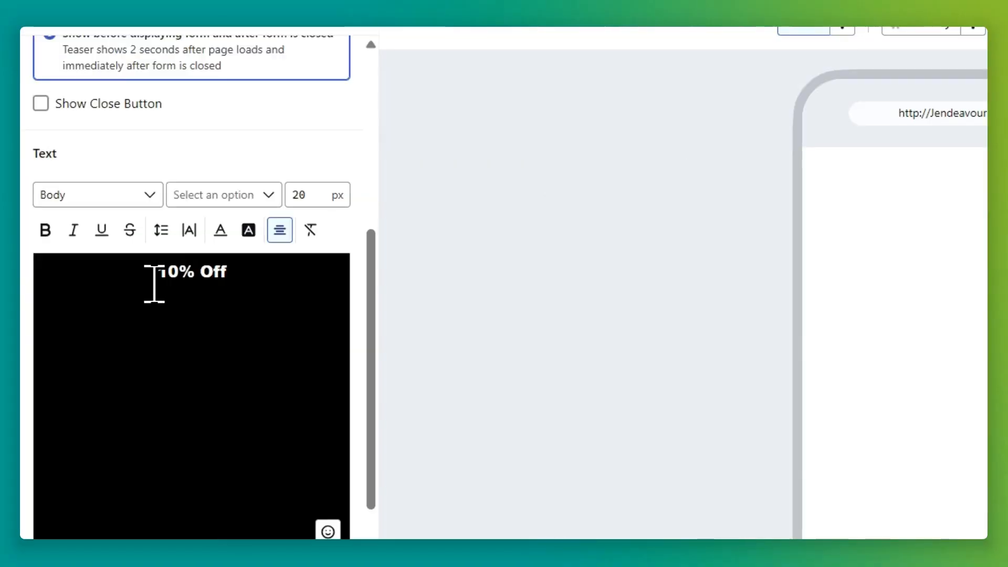
text(G)
key(Caps_Lock)
text(ey)
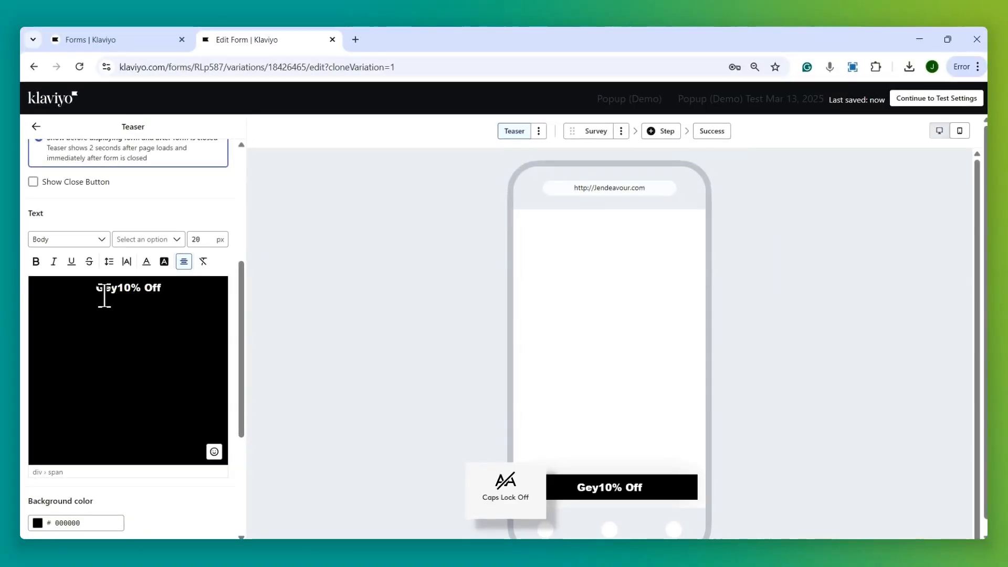
key(BackSpace)
text(t)
click(185, 291)
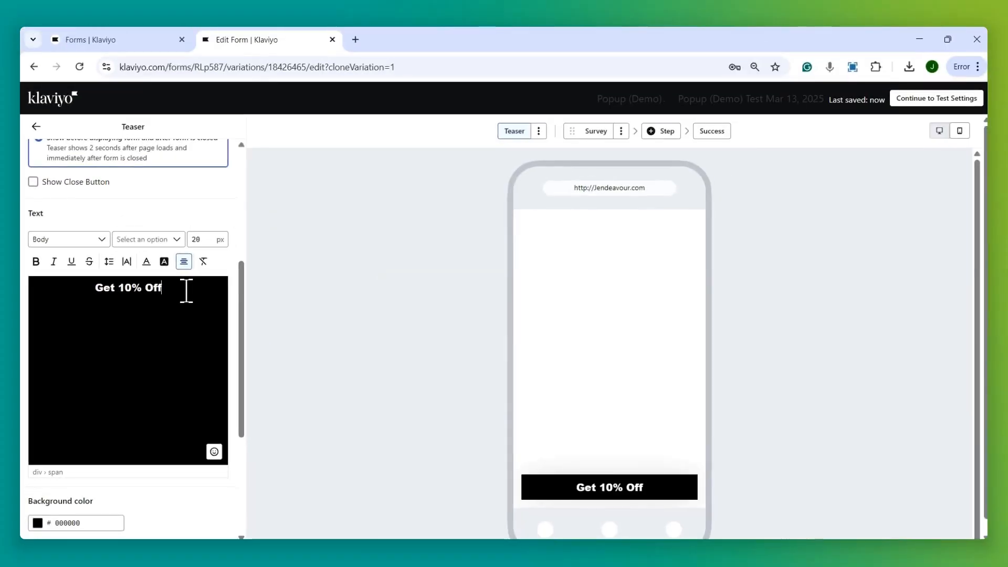
Step: Change the teaser's corner radius
scroll(184, 296, down, 4)
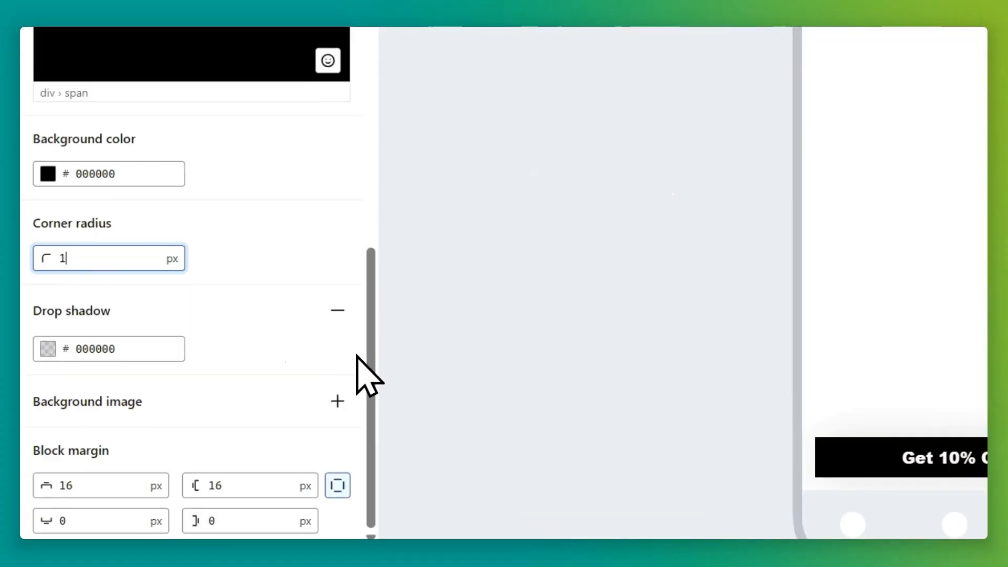
click(326, 330)
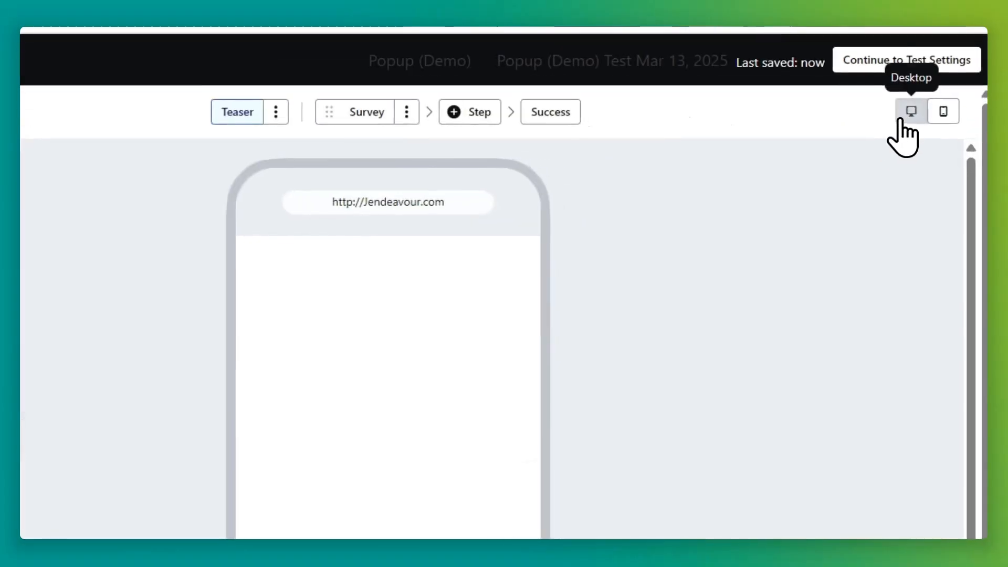
Step: Select the desktop view and open the form's Survey step
click(938, 131)
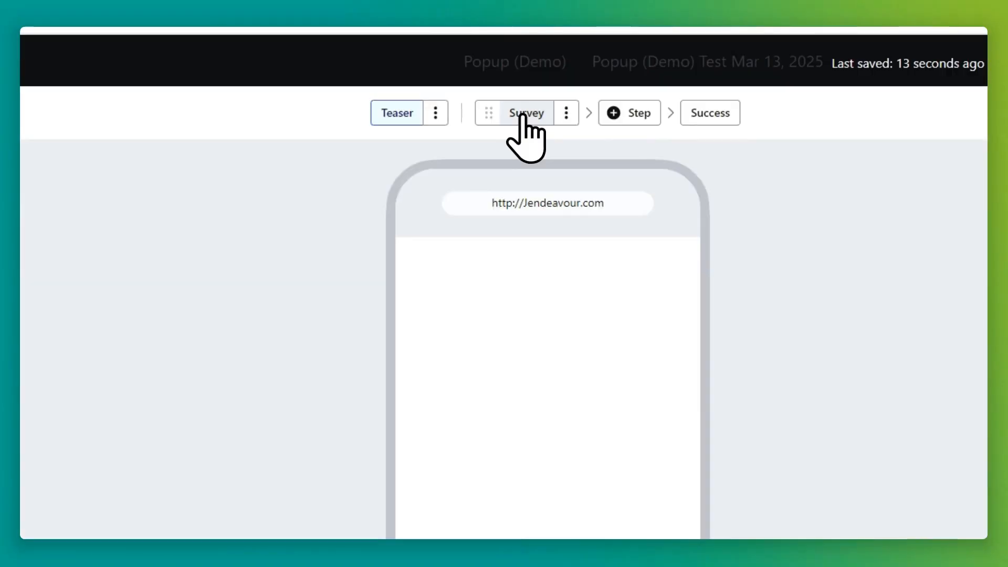
click(599, 133)
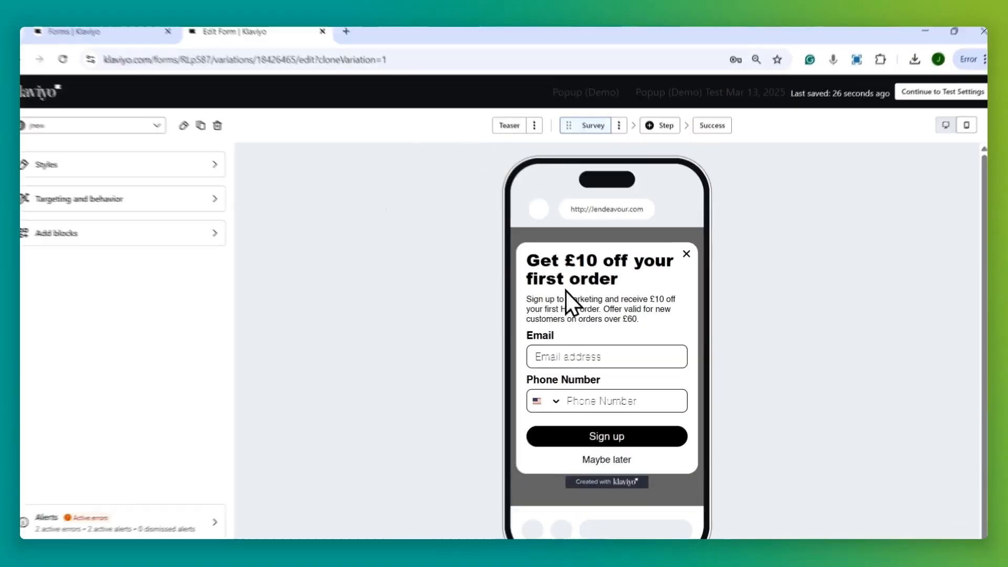
click(613, 302)
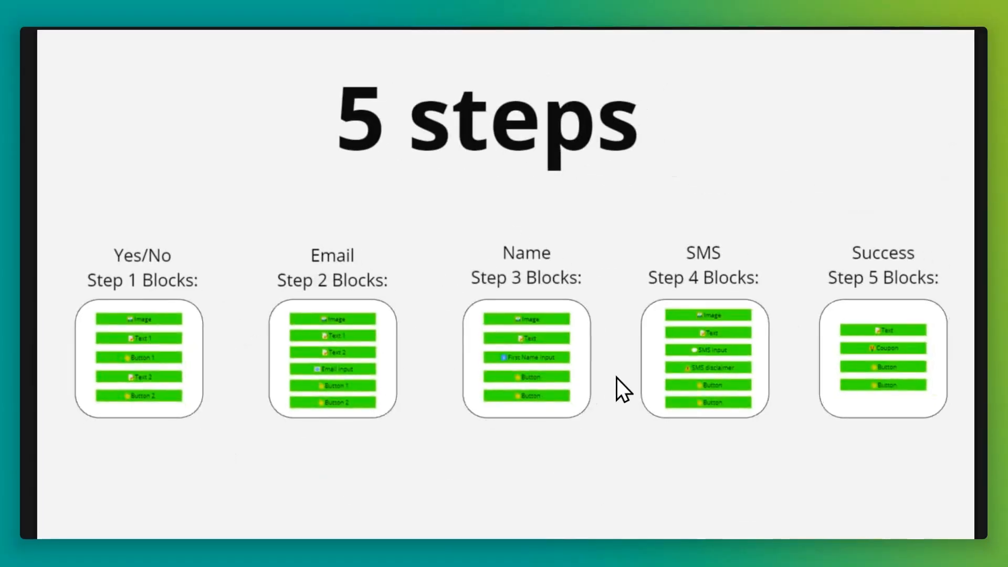
key(Right)
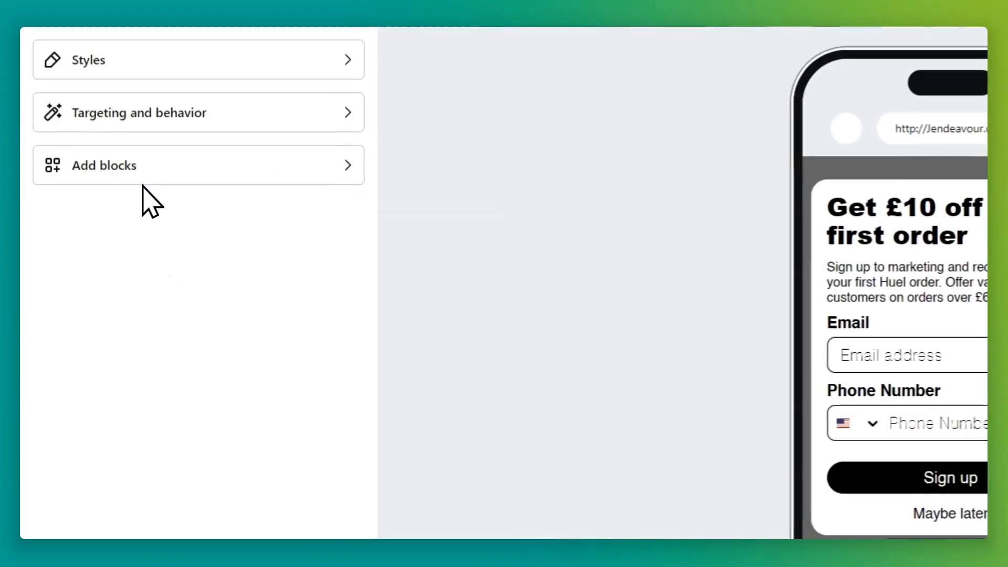
click(100, 167)
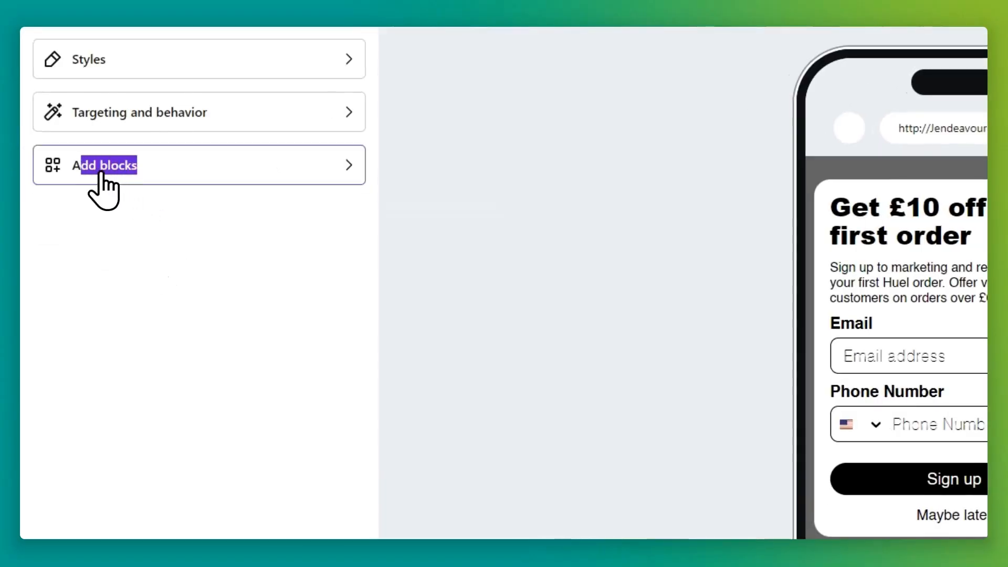
scroll(135, 180, down, 5)
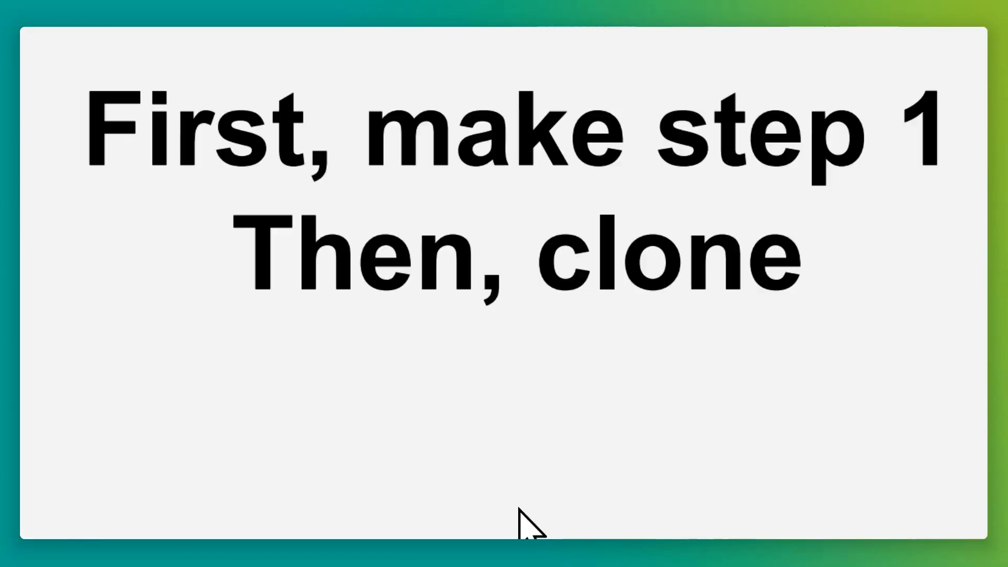
key(Right)
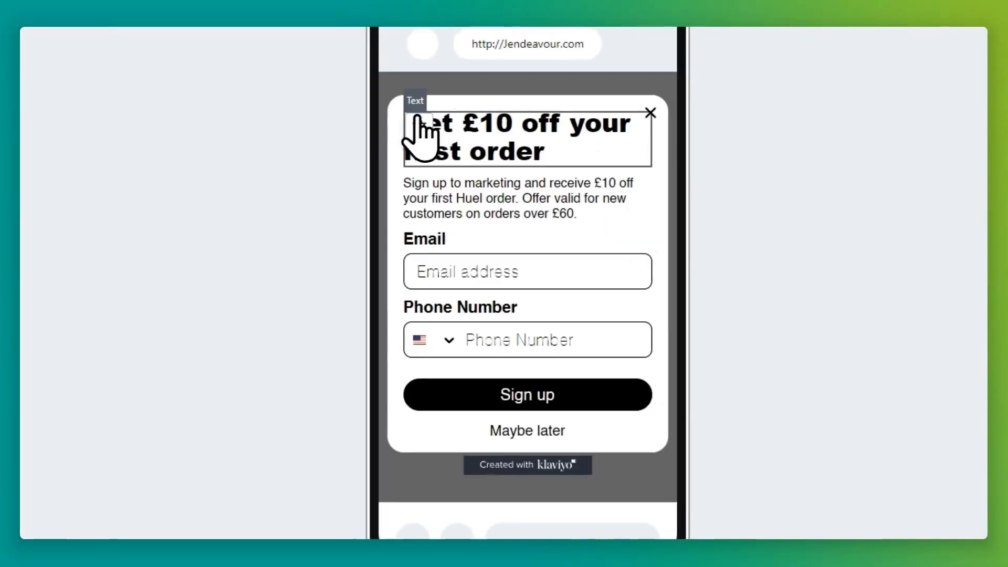
Step: Delete the heading, description, email, phone number and Maybe later blocks from the Survey step, keeping only the Sign up button
click(418, 128)
click(610, 245)
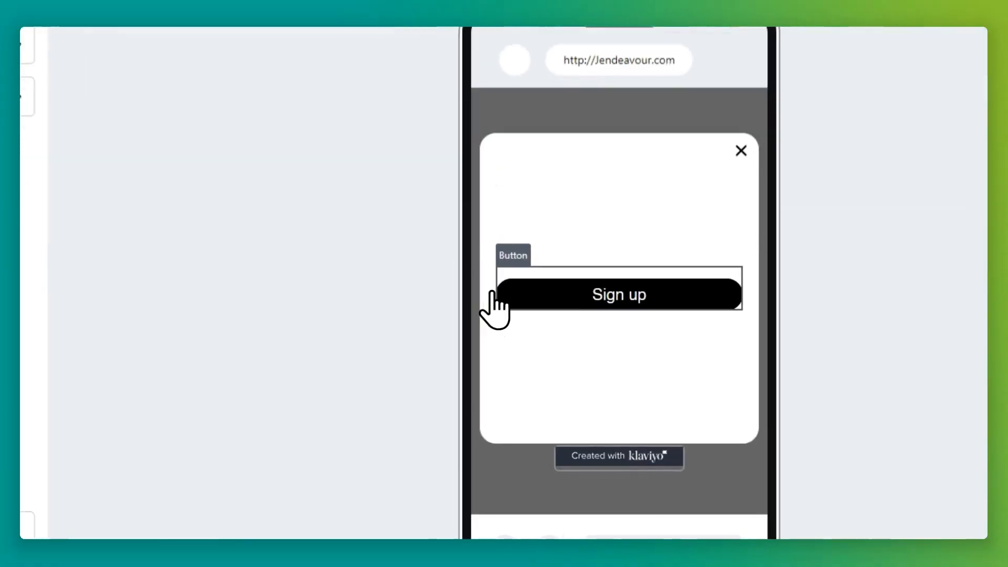
click(535, 364)
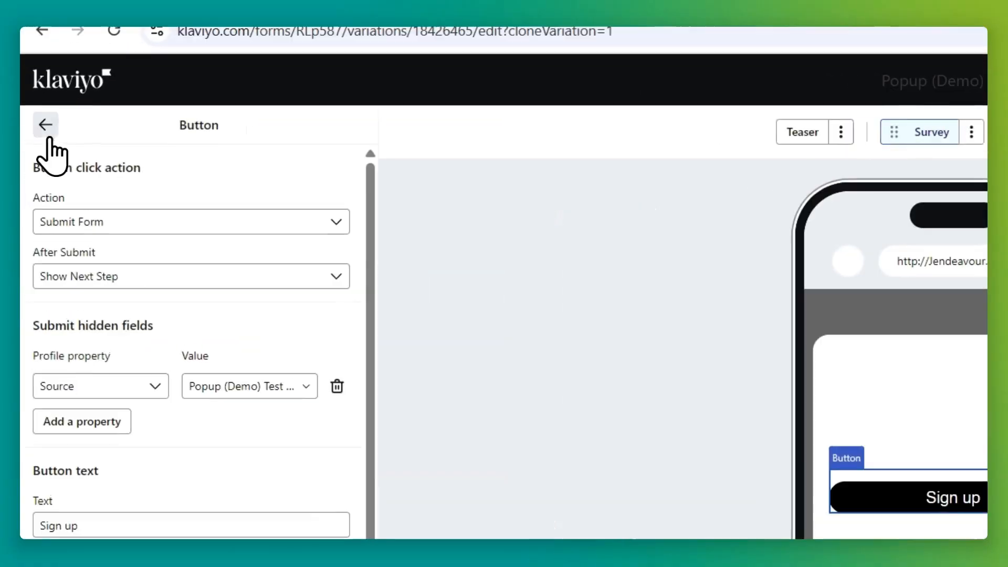
click(35, 127)
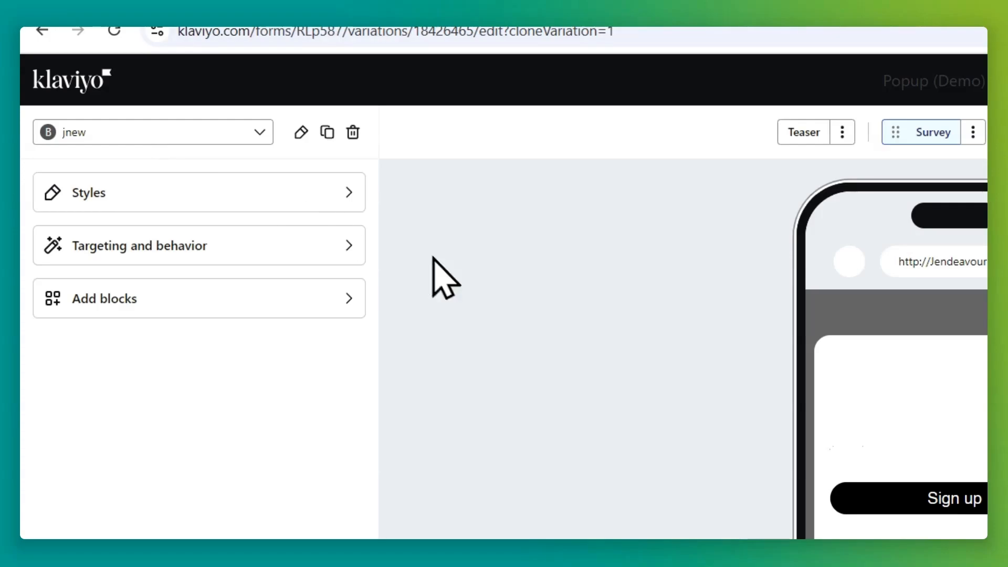
Step: Add an image, a text, a button and a second text block, in that order, above the Sign up button
click(163, 248)
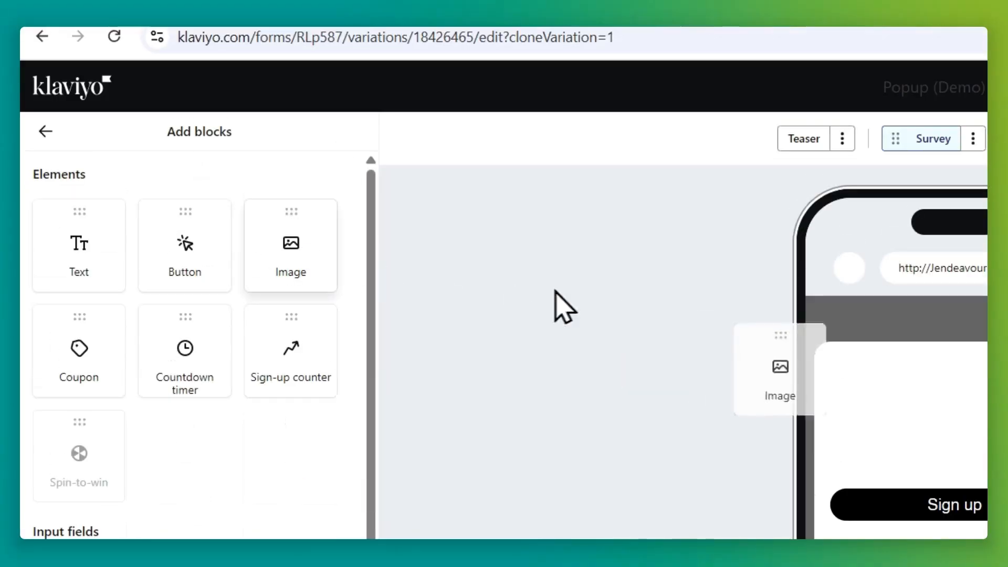
drag(565, 307, 967, 524)
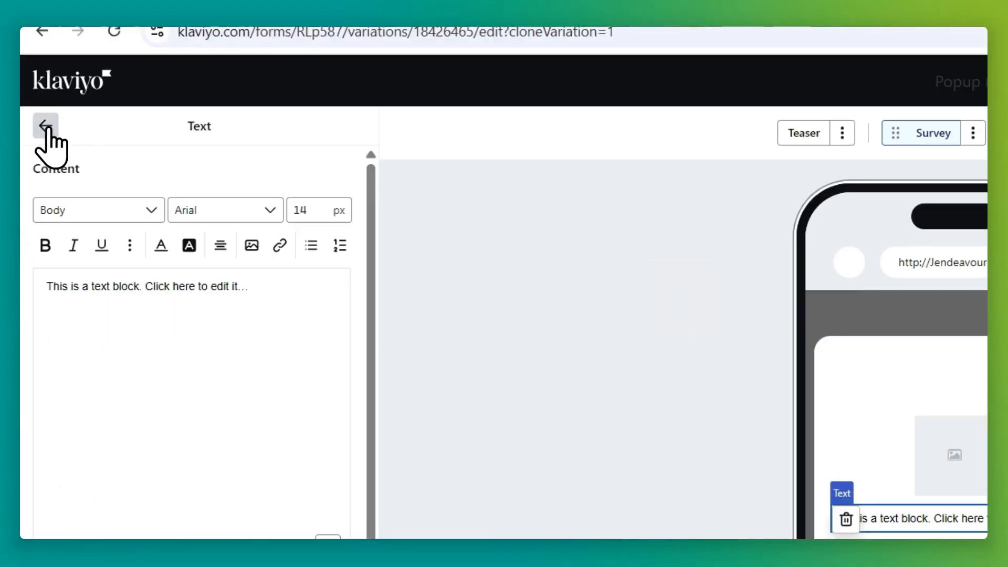
click(46, 125)
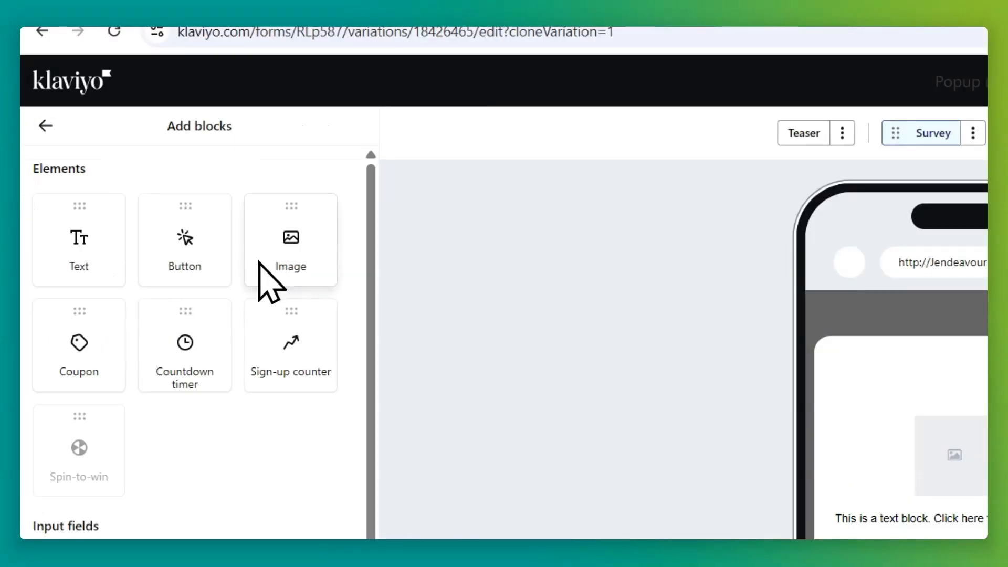
drag(203, 255, 955, 528)
drag(648, 344, 648, 346)
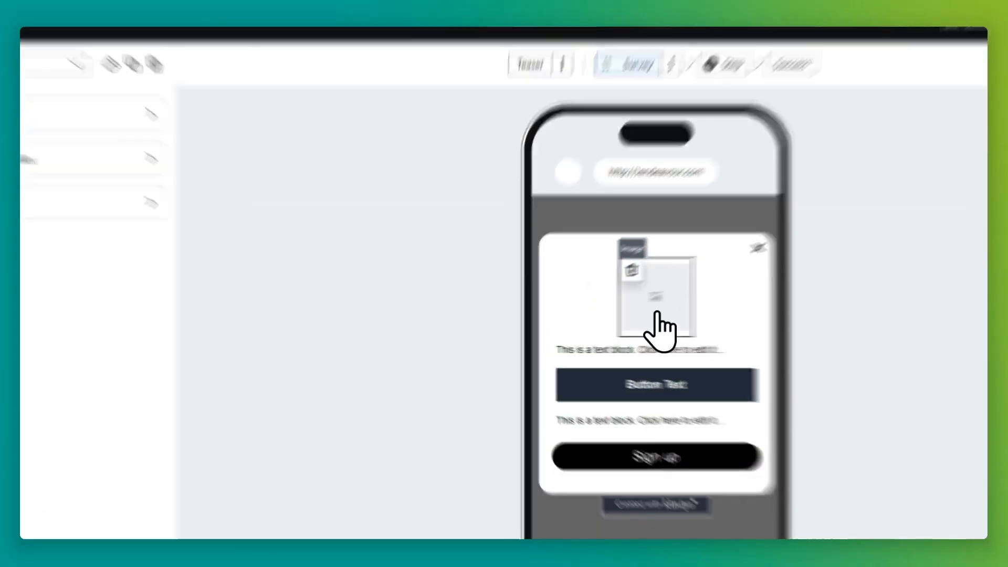
Step: Insert the Huel logo (image 169) into the Survey step's image block
click(608, 321)
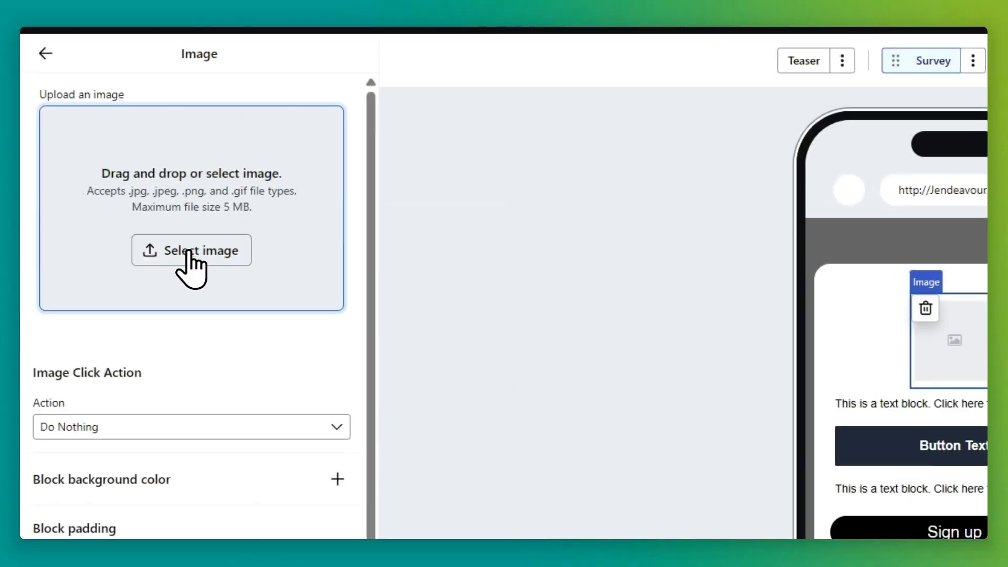
click(127, 250)
click(916, 253)
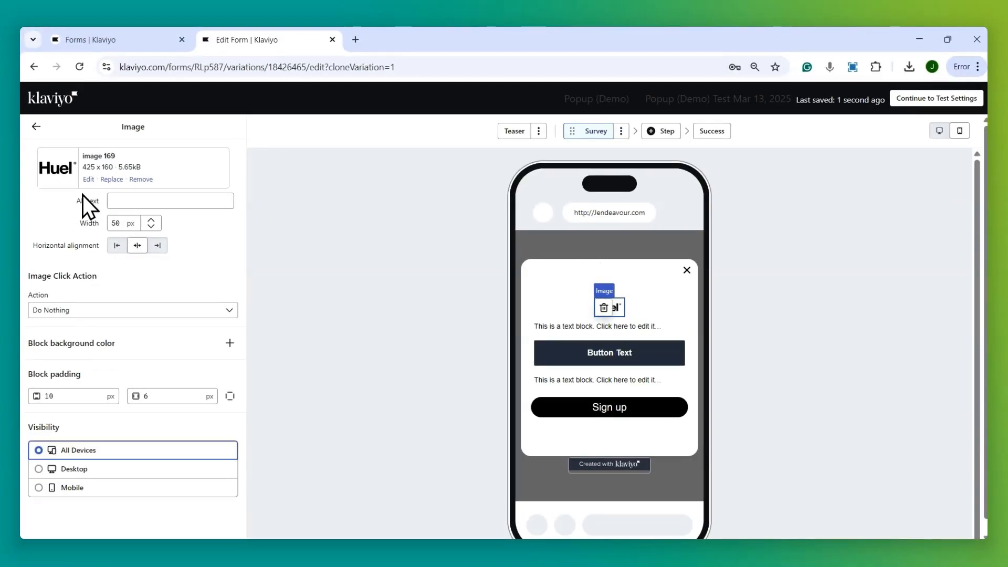
Step: Replace the placeholder text in the block below the logo with "Want 10% Off?"
click(667, 326)
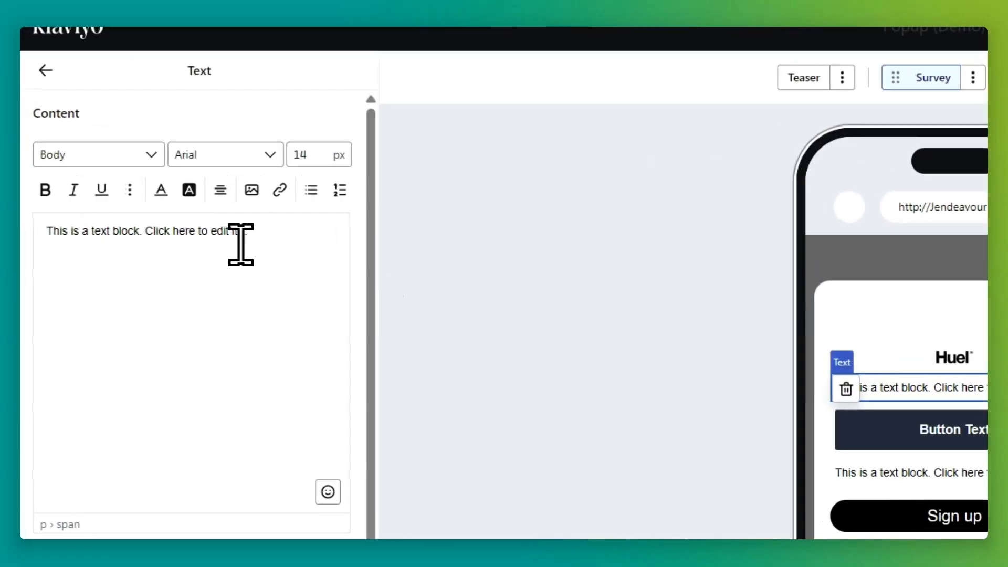
triple_click(241, 245)
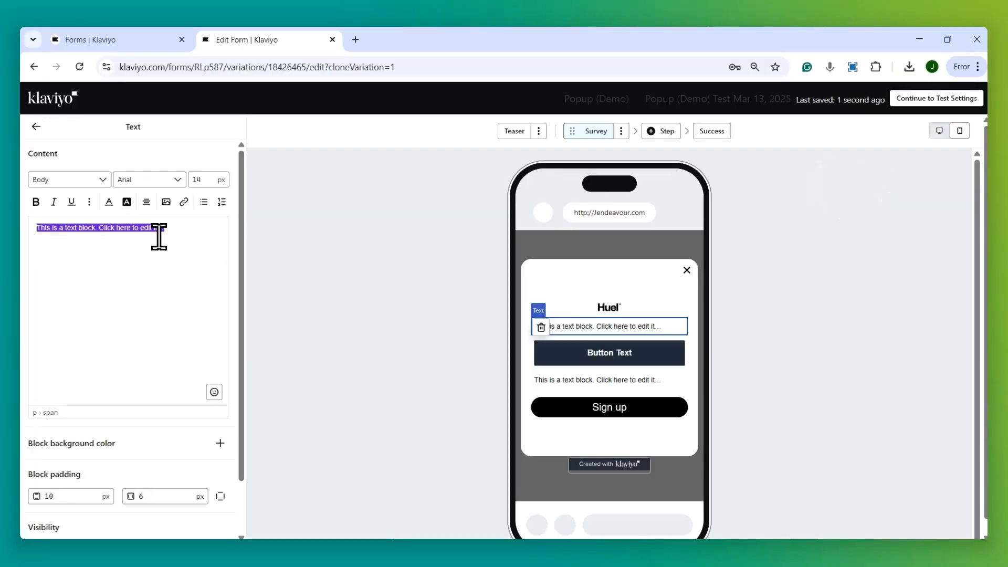
text(Want 10% Off?)
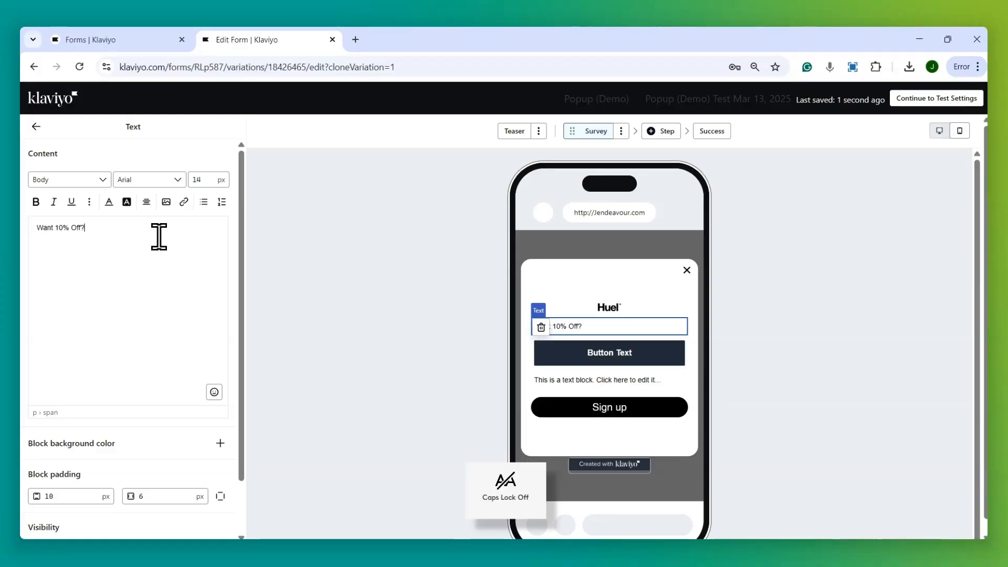
Step: Set the "Want 10% Off?" heading to 50 px in the Helvetica font
key(shift+Left)
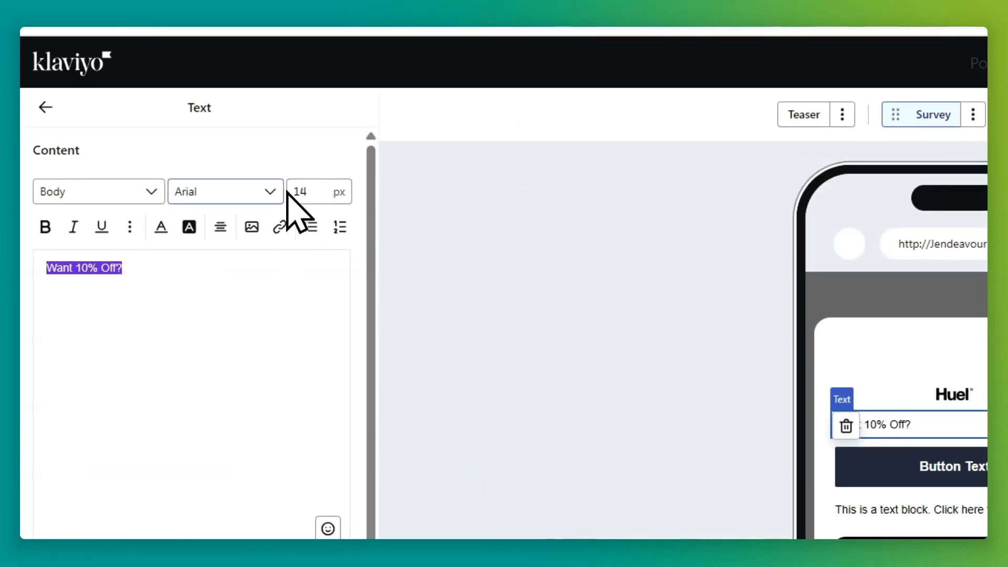
double_click(311, 198)
text(50)
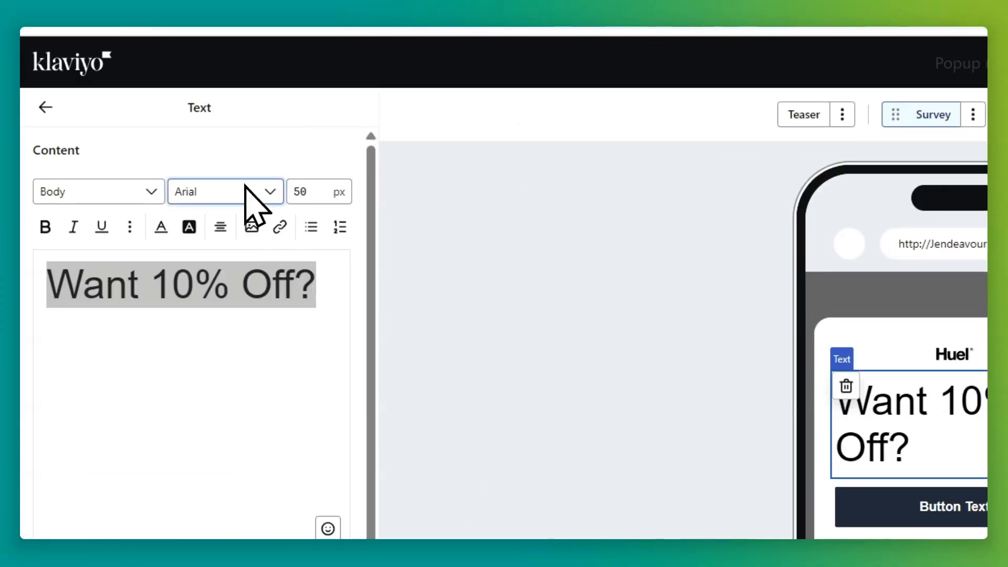
click(246, 192)
text(hel)
click(181, 301)
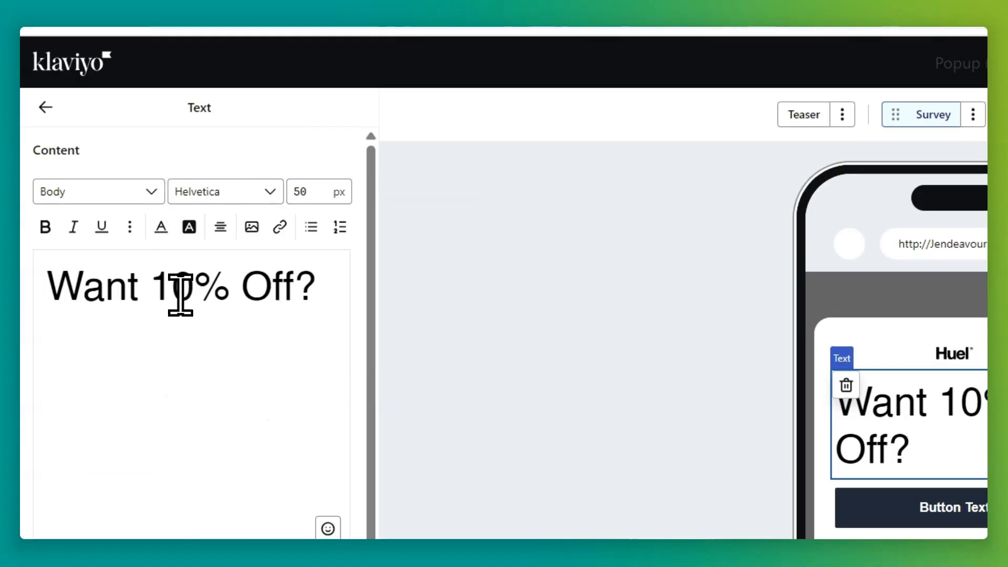
Step: Center the heading and insert a line break after "Want"
triple_click(159, 293)
click(220, 163)
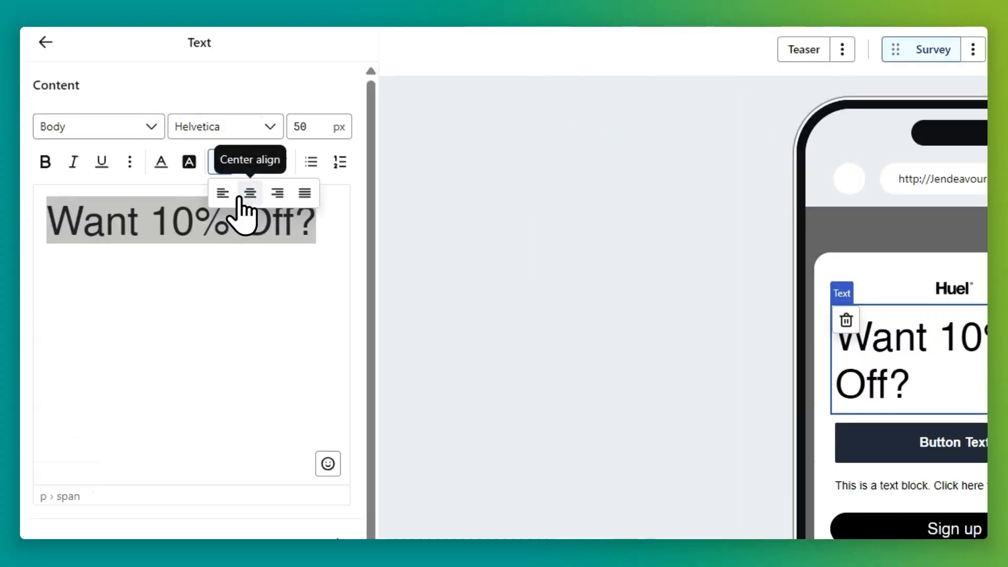
click(245, 193)
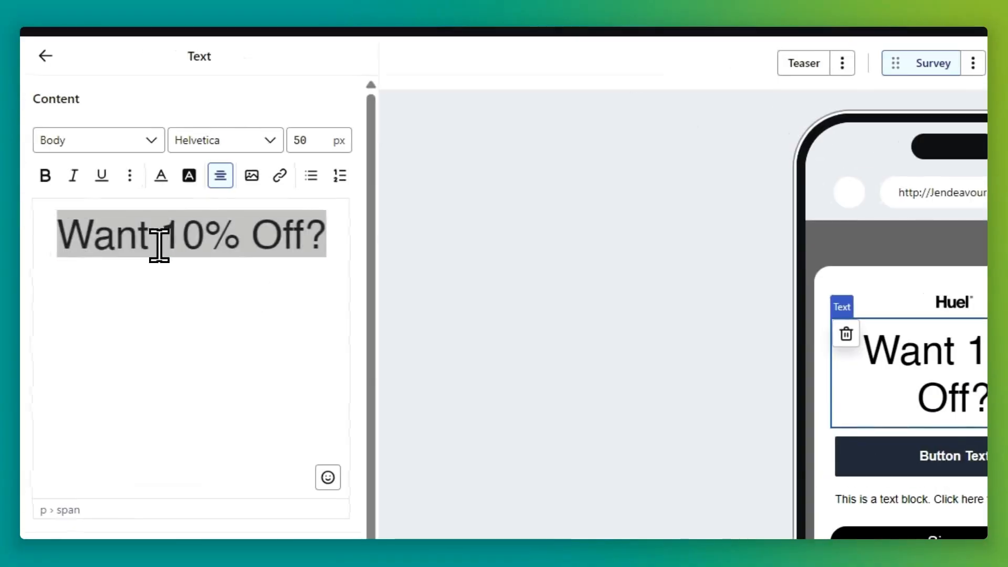
click(160, 246)
key(Return)
Step: Set the line spacing of the whole heading to 250%
key(ctrl+a)
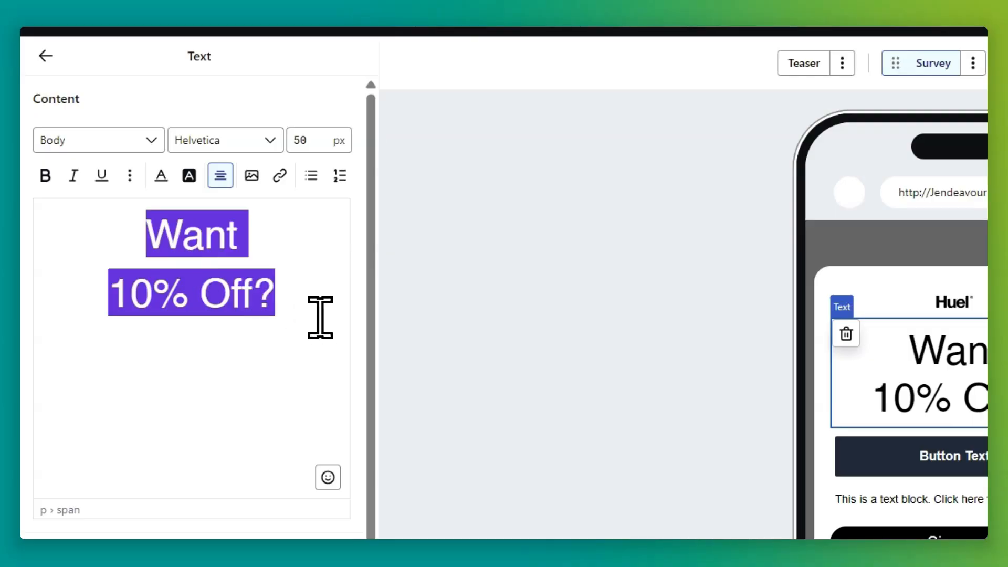
click(130, 175)
click(168, 208)
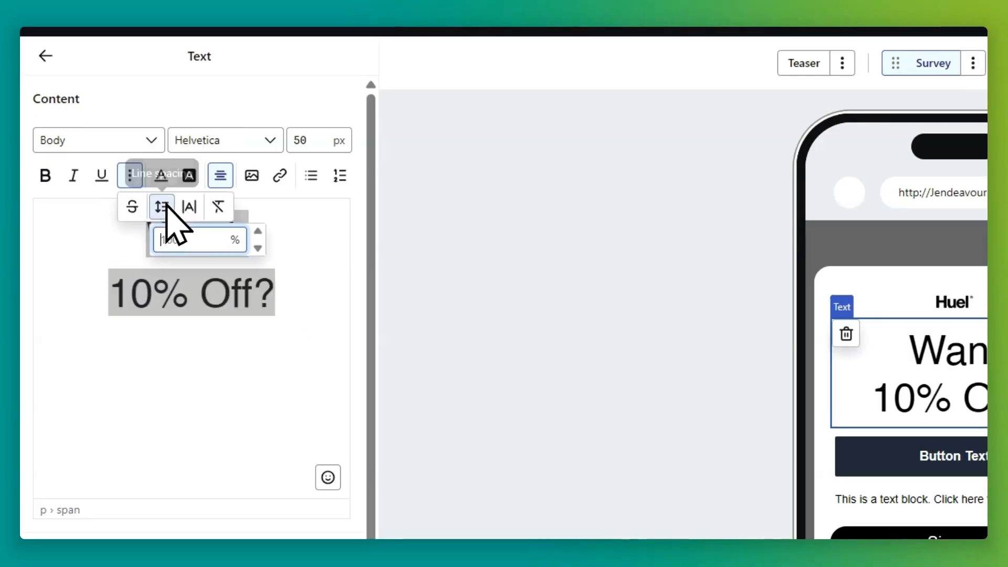
click(198, 246)
text(250)
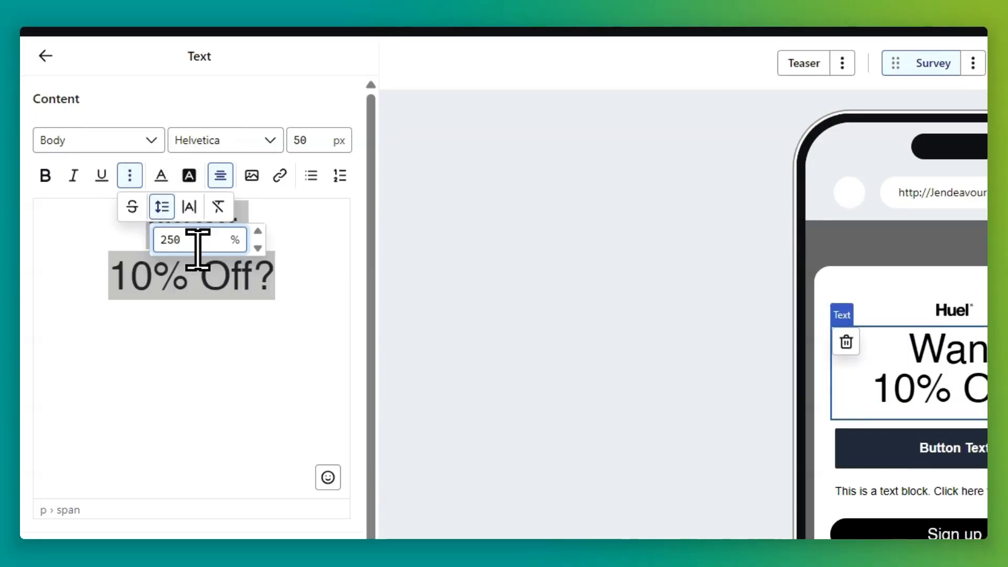
Step: Set the click action of the button below the heading to Submit Form and its text to "Yes"
click(963, 454)
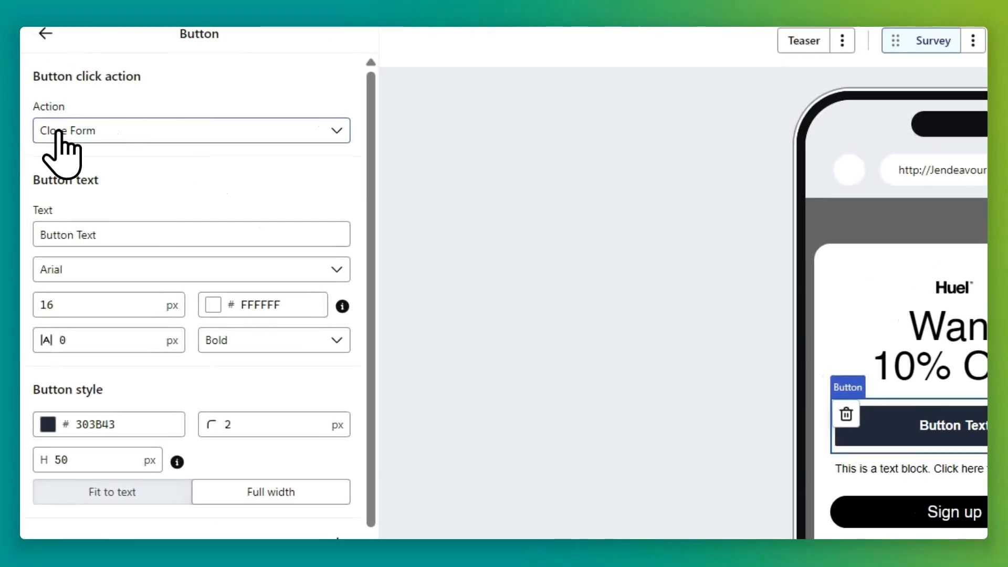
click(62, 136)
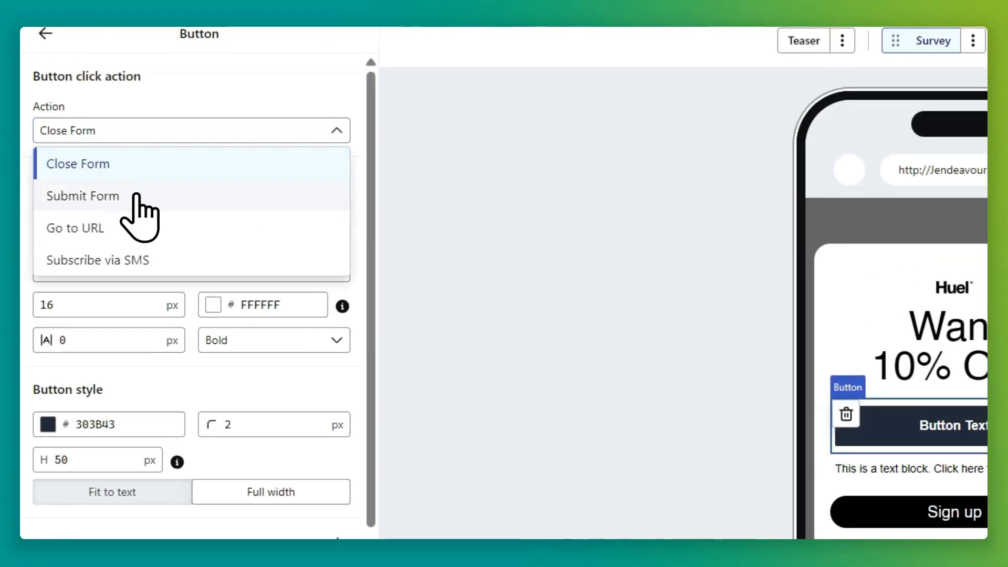
click(132, 195)
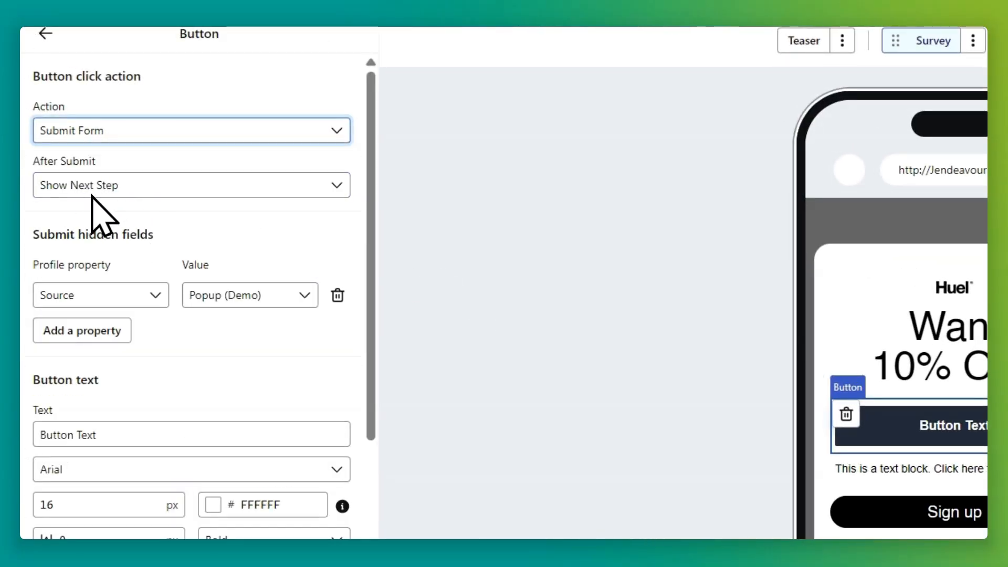
click(131, 442)
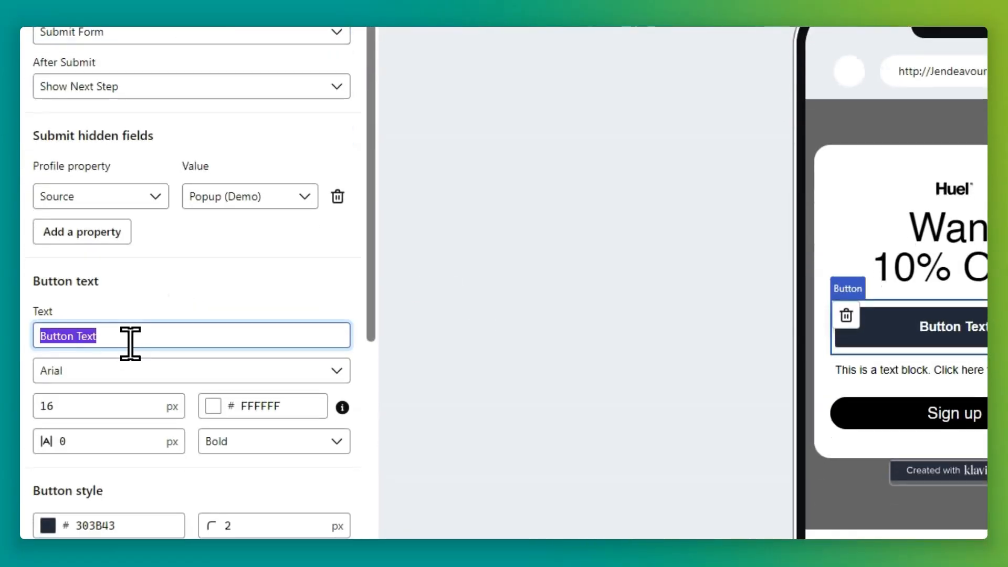
key(Caps_Lock)
text(Yes)
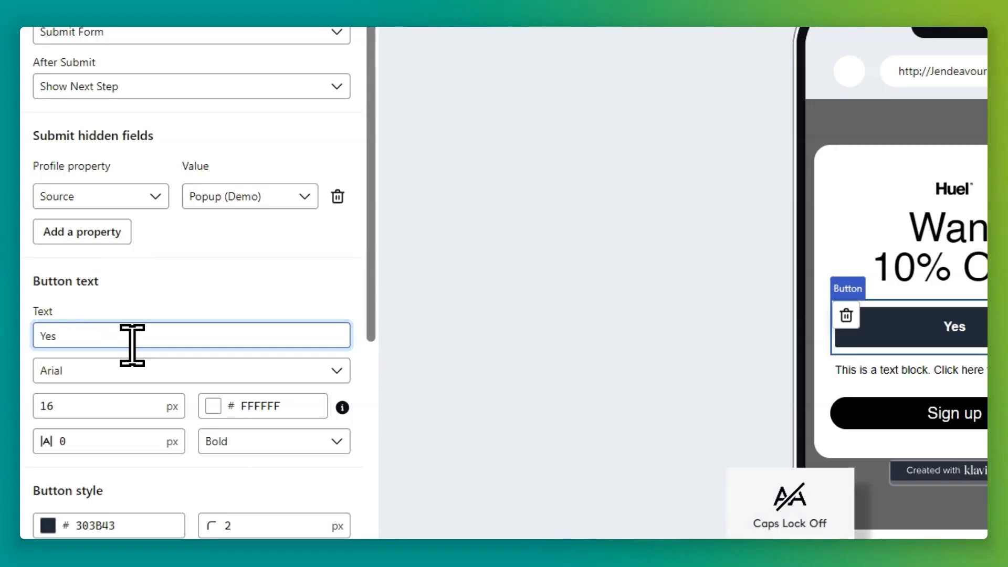
Step: Set the Yes button's text font to Helvetica and its size to 20 px
click(122, 373)
text(hel)
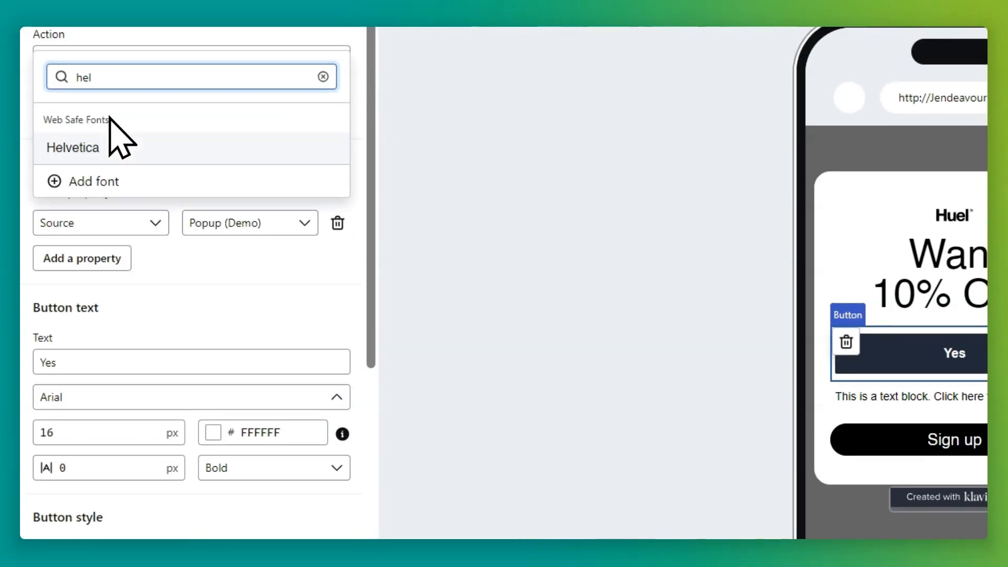
click(105, 147)
double_click(54, 433)
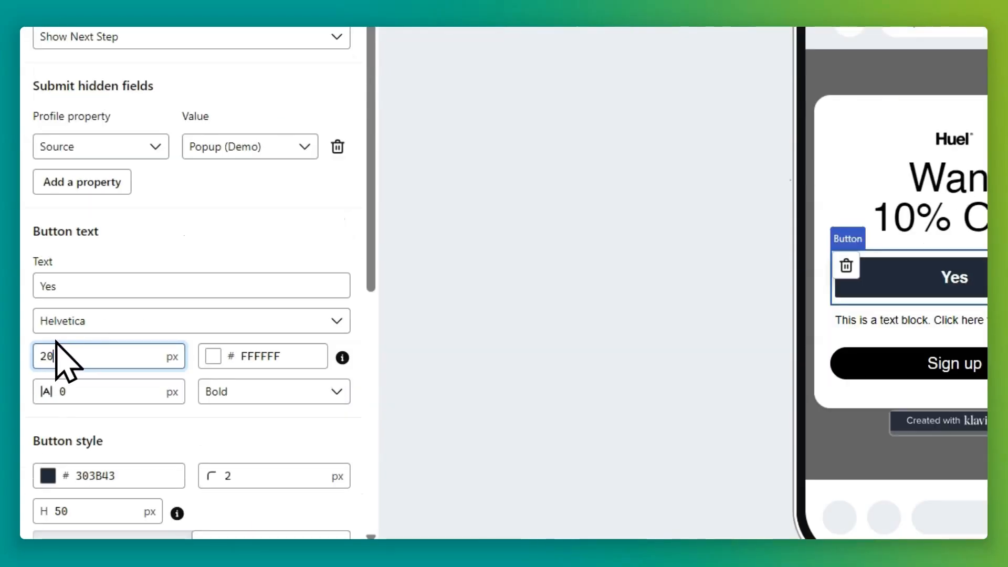
text(20)
click(226, 356)
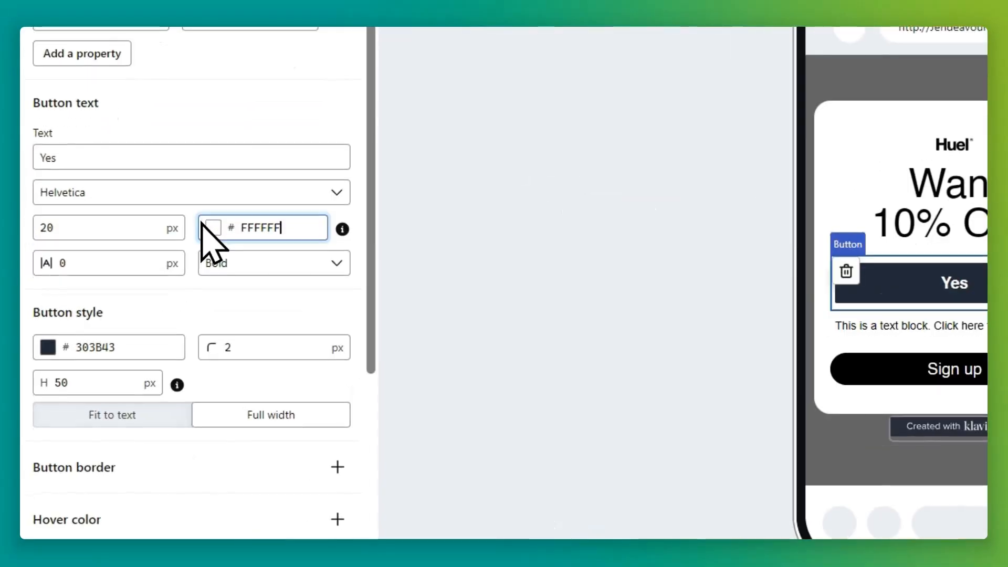
Step: Set the Yes button's fill color to black (000000) and its corner radius to 100 px
click(56, 338)
drag(112, 196, 46, 215)
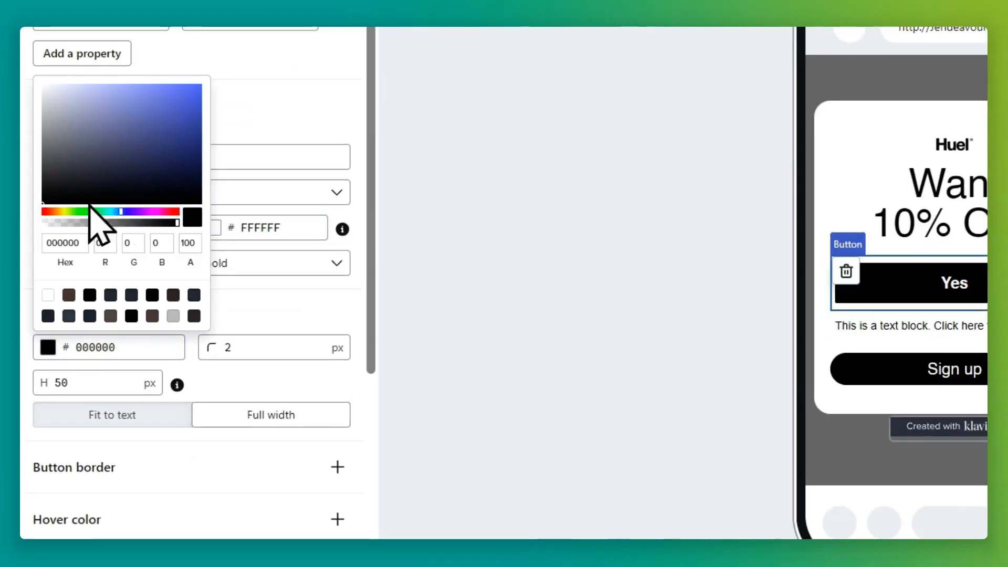
scroll(231, 252, down, 3)
click(266, 215)
key(BackSpace)
text(00)
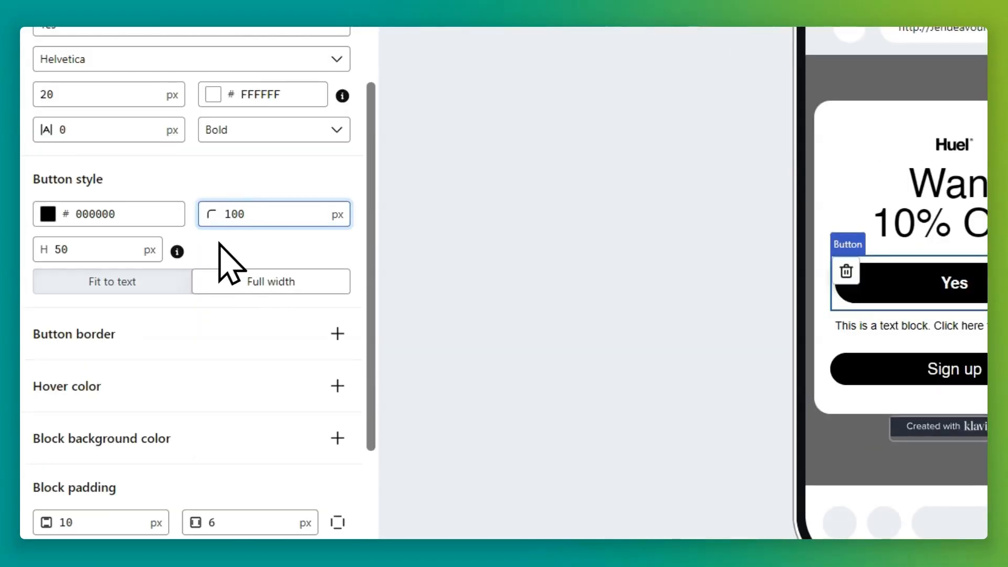
click(220, 243)
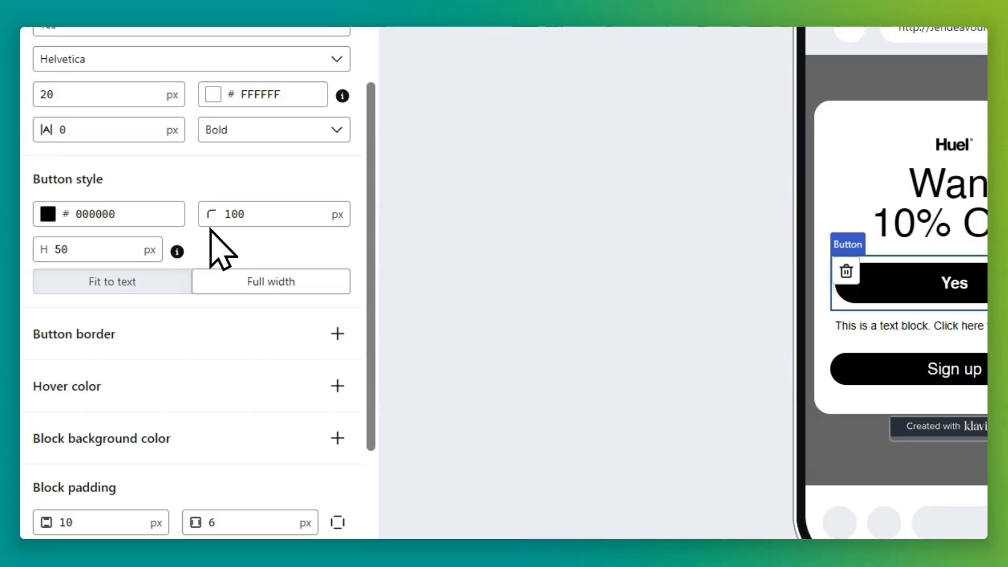
Step: Set the Yes button's height to 45 px
click(94, 259)
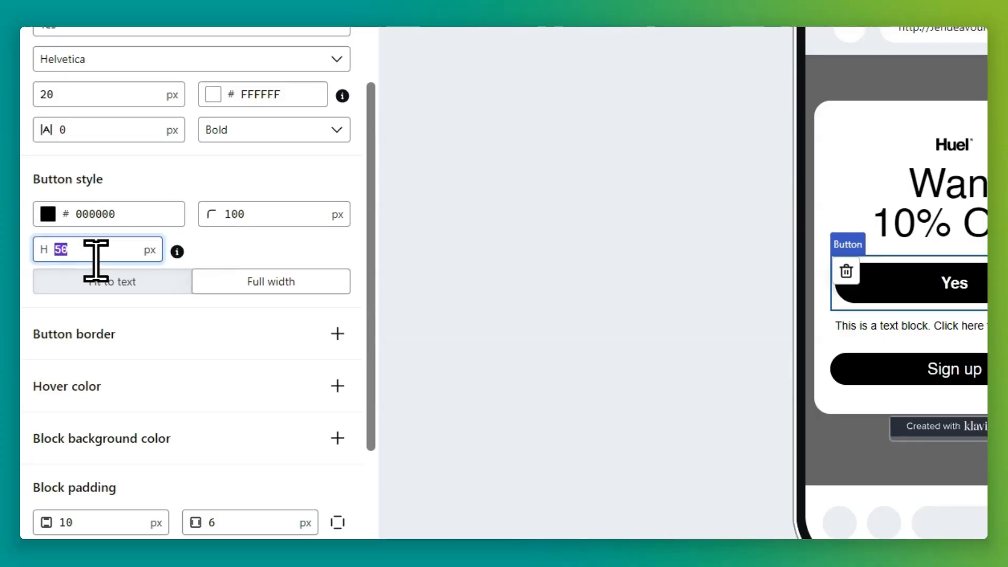
text(45)
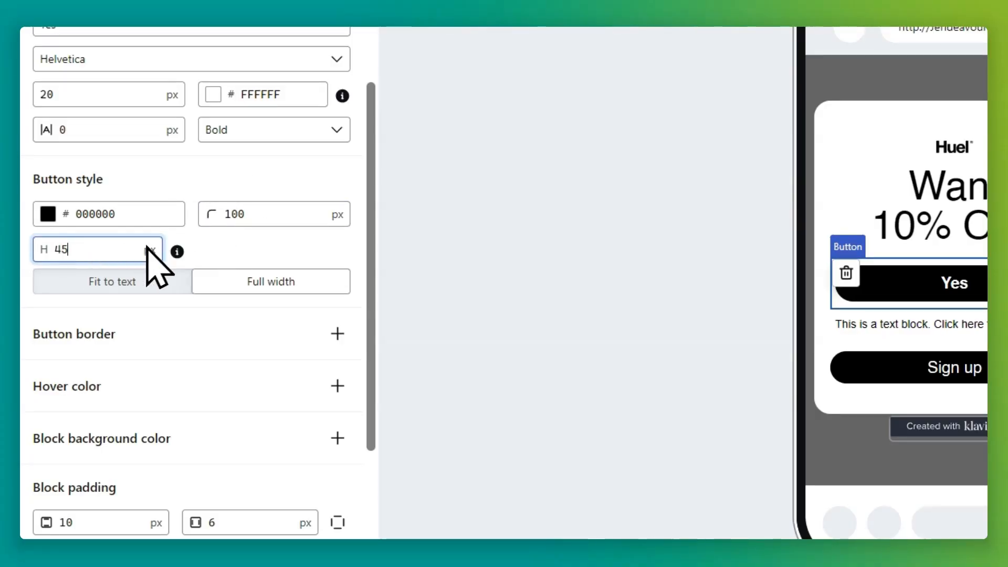
Step: Replace the placeholder text in the block below the Yes button with "or"
click(199, 243)
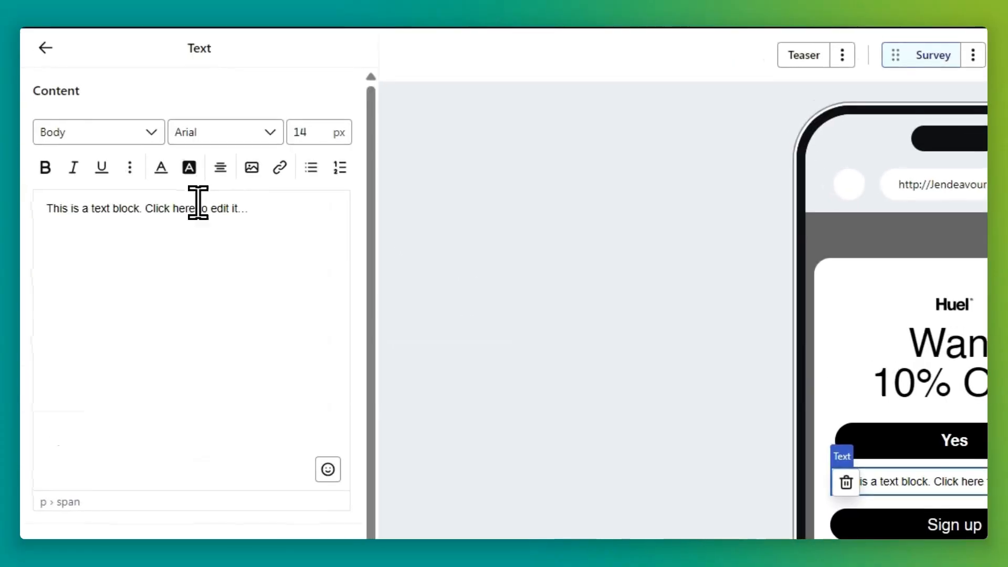
triple_click(201, 216)
text(d)
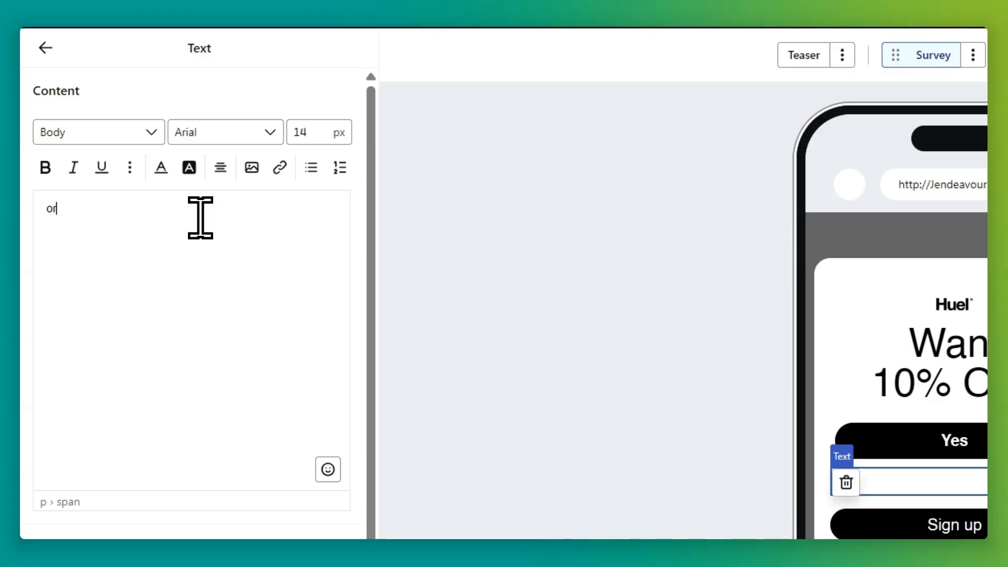
Step: Format the "or" text as 20 px Helvetica and center it
double_click(310, 133)
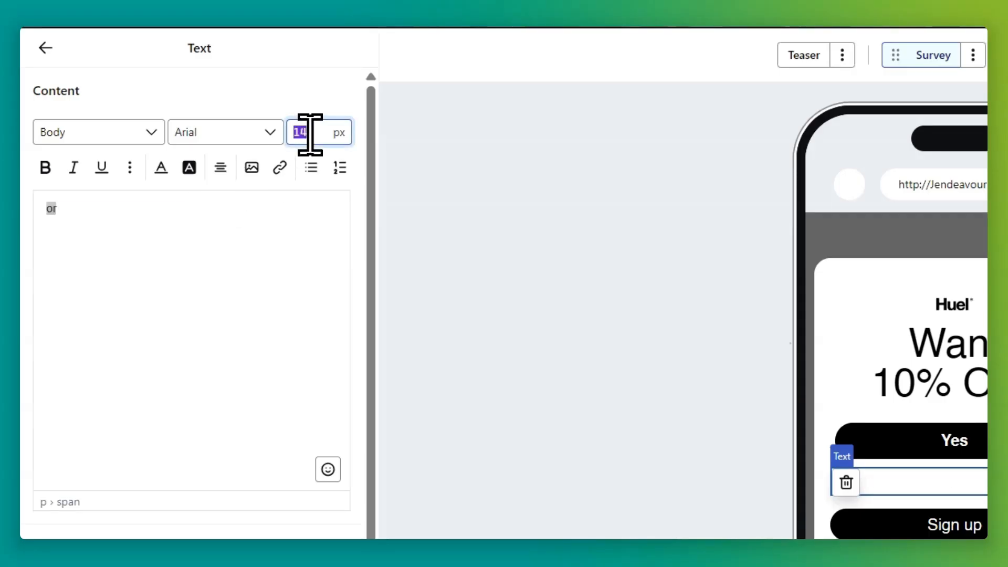
text(20)
click(210, 135)
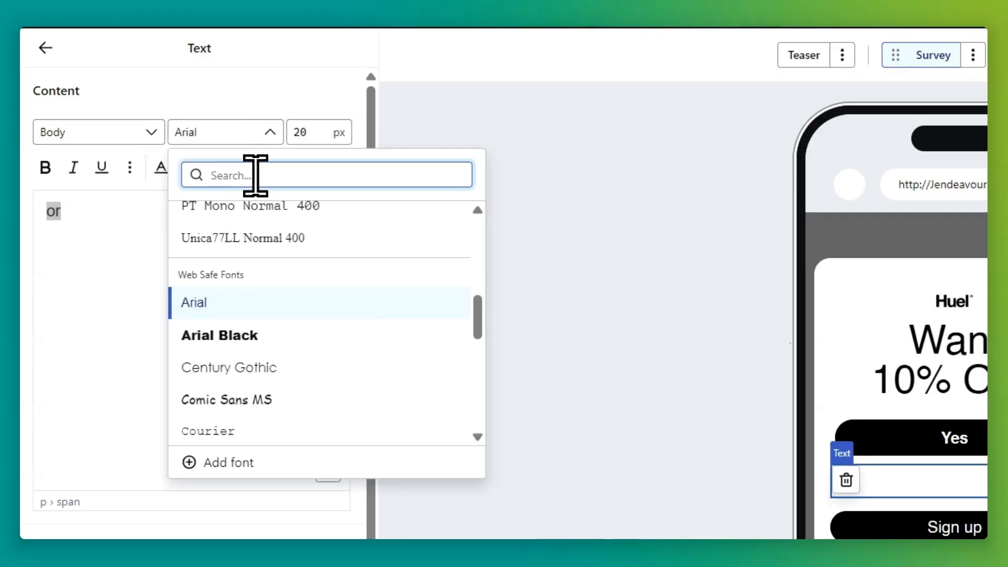
text(hel)
click(272, 254)
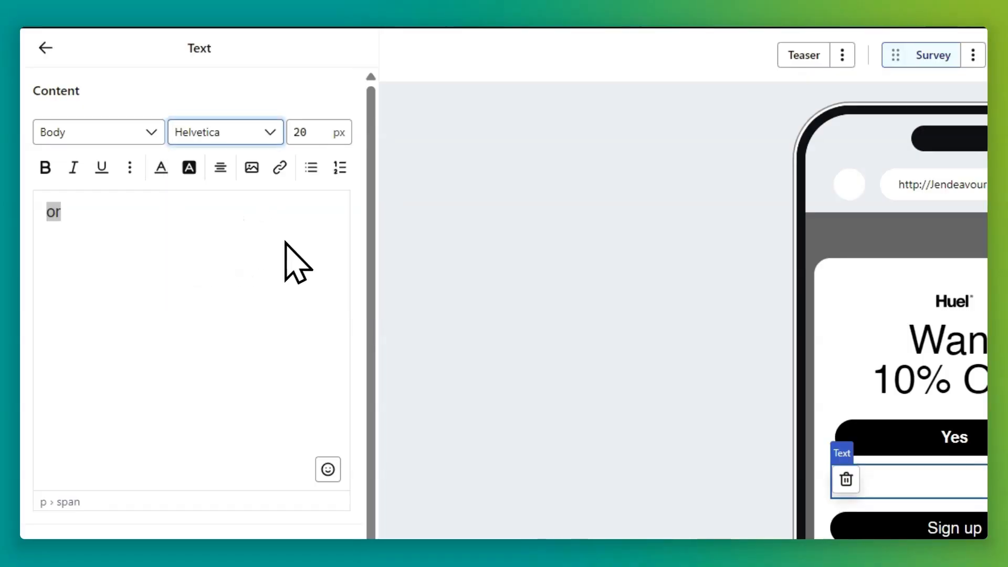
click(220, 167)
click(251, 200)
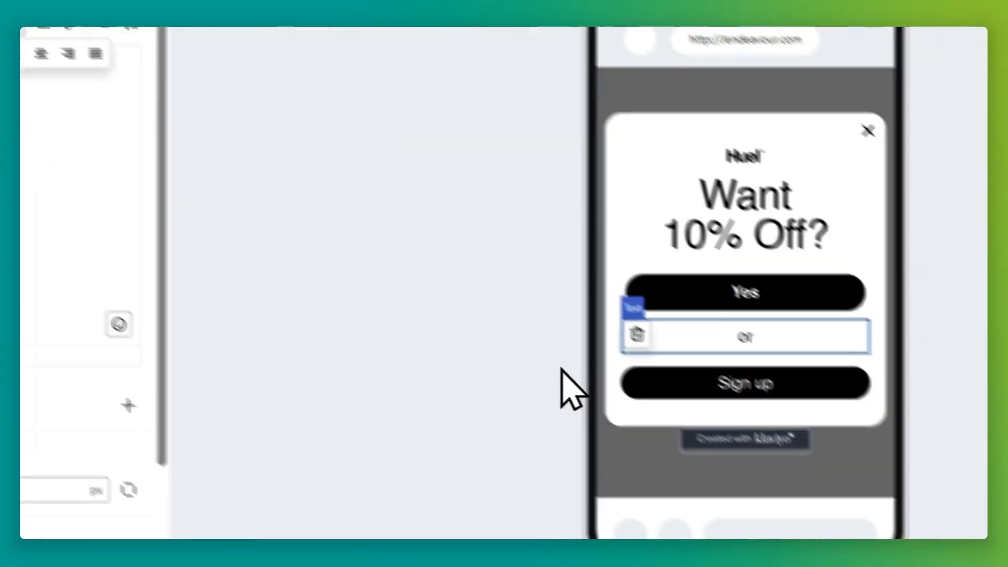
Step: Set the click action of the Sign up button to Close Form and change its text to "No"
click(685, 374)
click(107, 126)
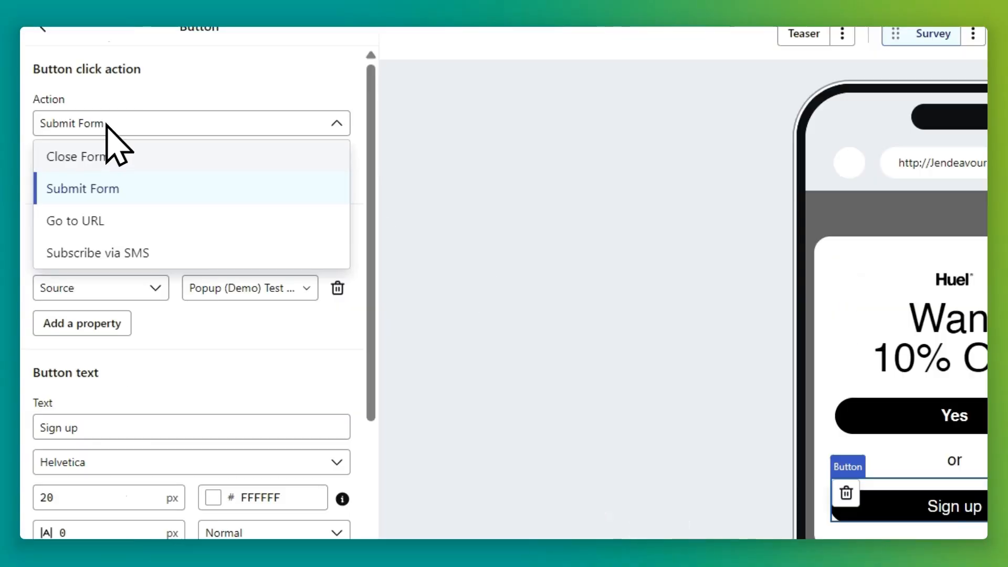
click(100, 155)
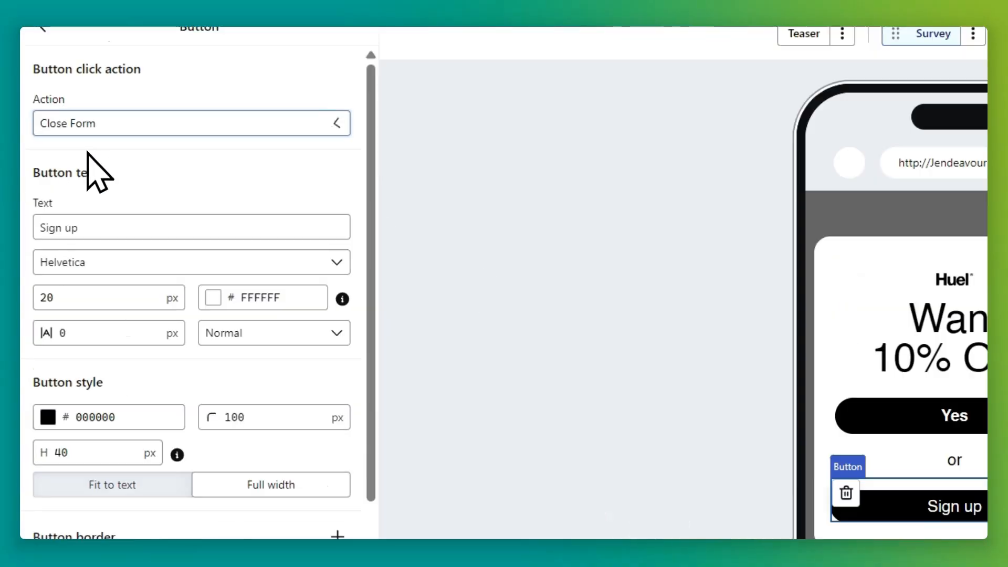
triple_click(101, 227)
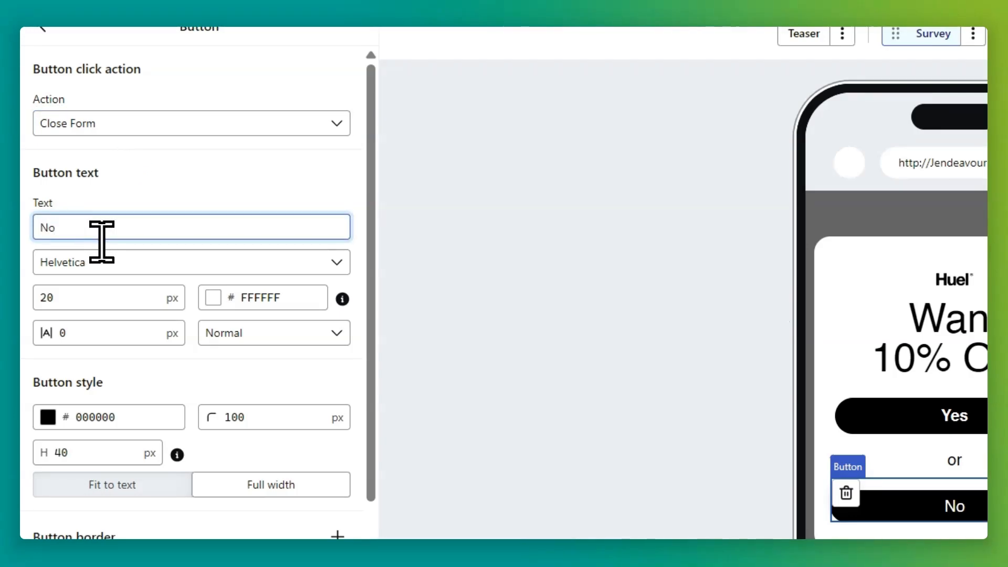
Step: Set the No button's height to 45 px and leave its settings
click(105, 300)
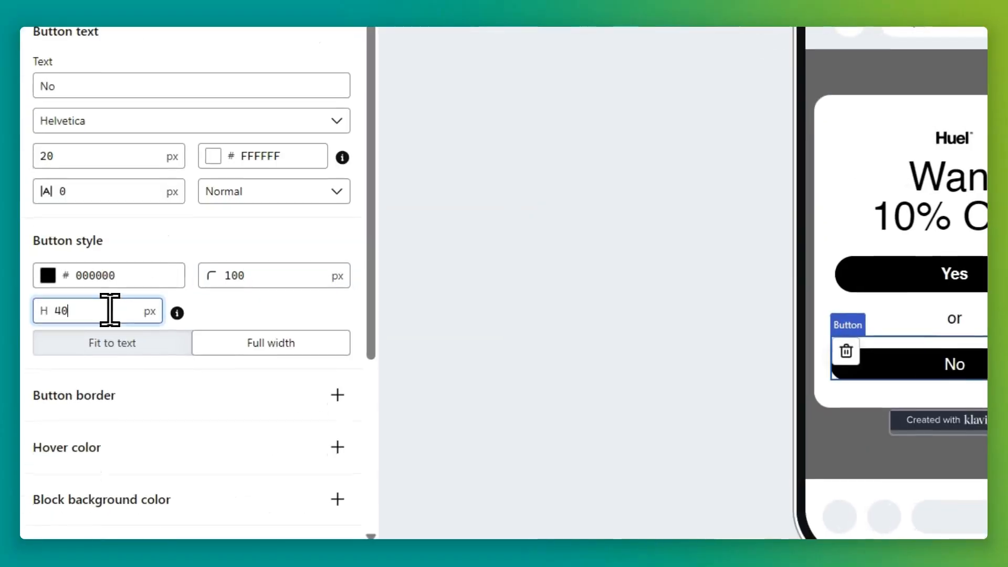
double_click(101, 334)
text(45)
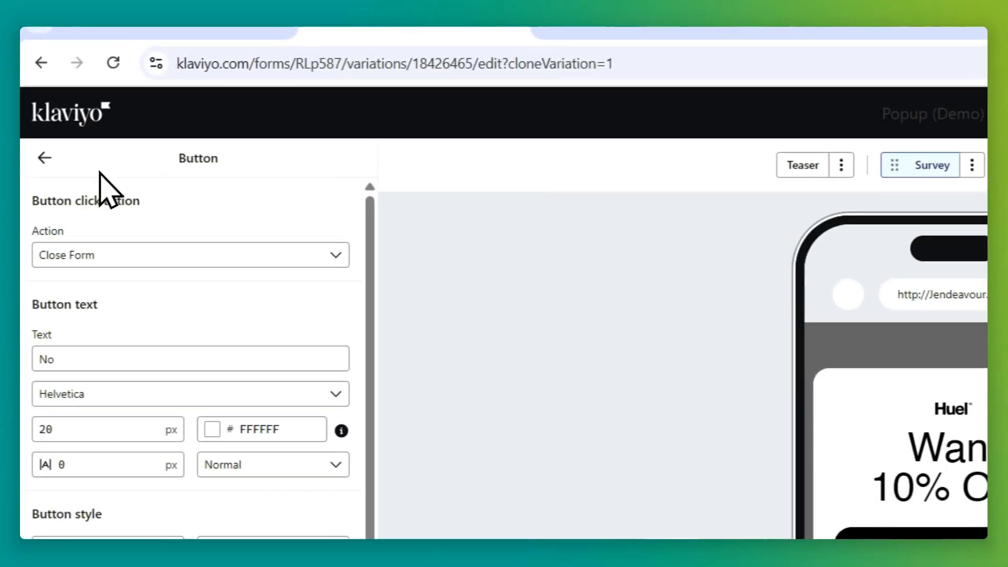
click(45, 158)
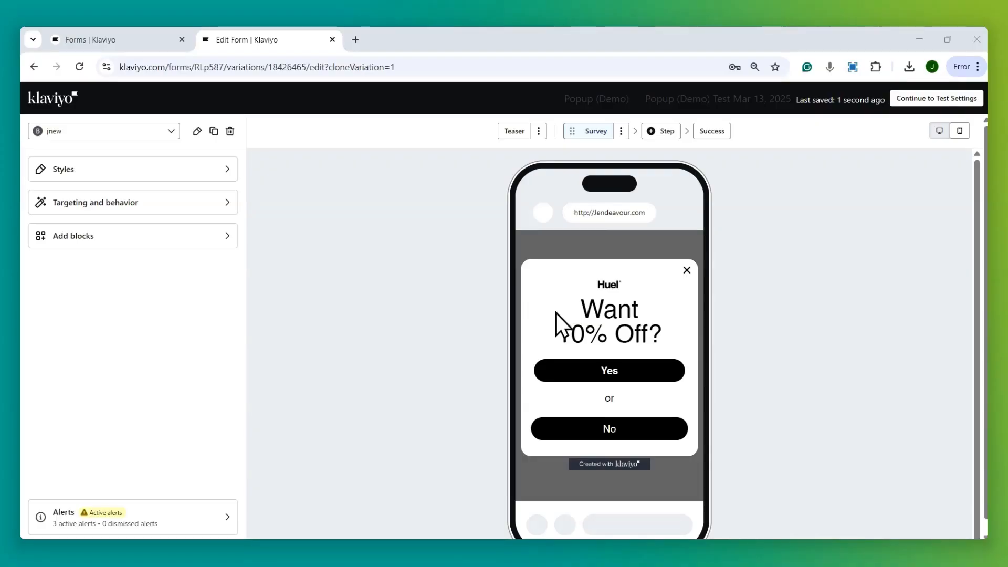
Step: Rename the Survey step of the form to "yes/no"
click(621, 131)
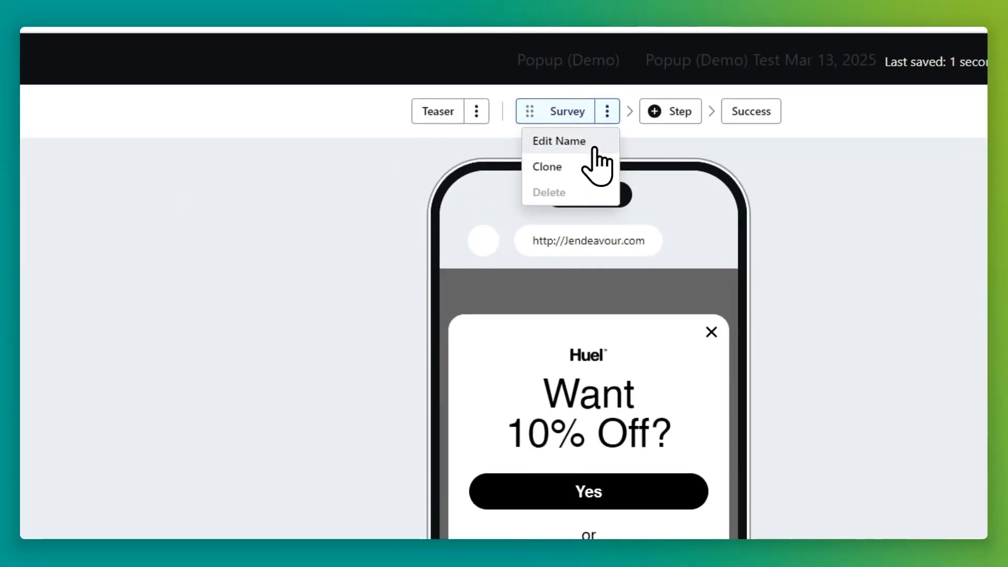
click(613, 150)
click(352, 397)
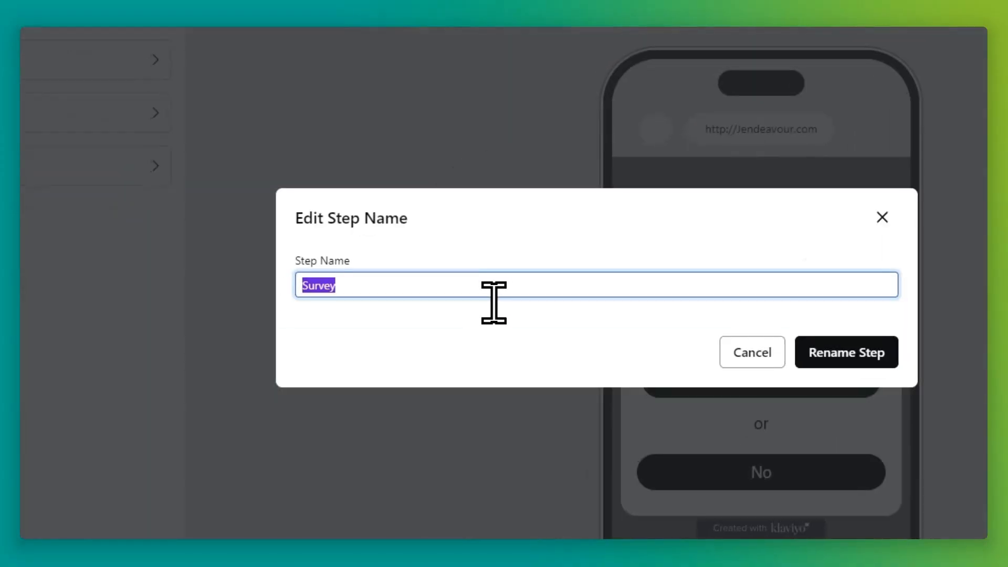
text(yes/no)
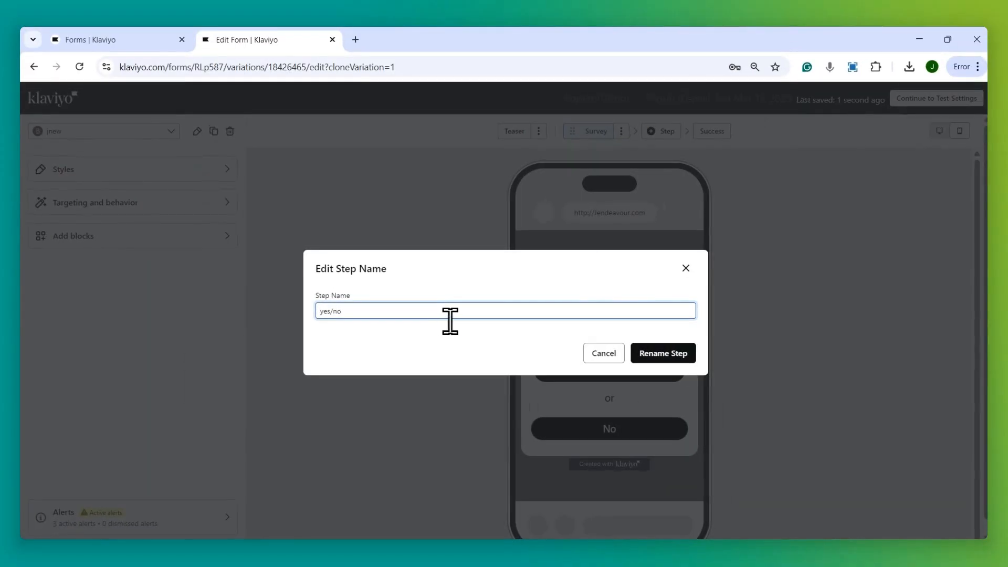
key(Return)
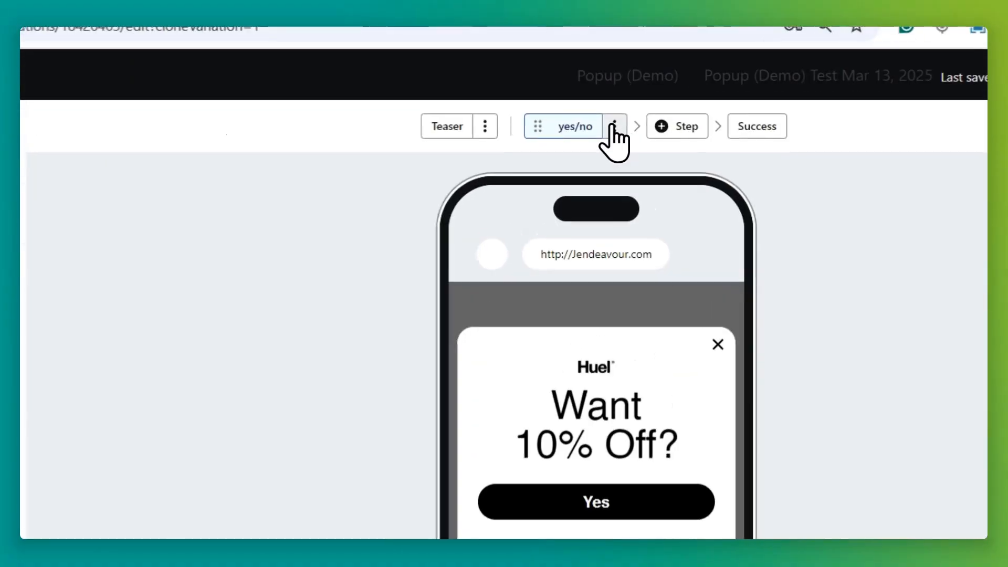
Step: Clone the yes/no step under the name "email"
click(621, 131)
click(583, 165)
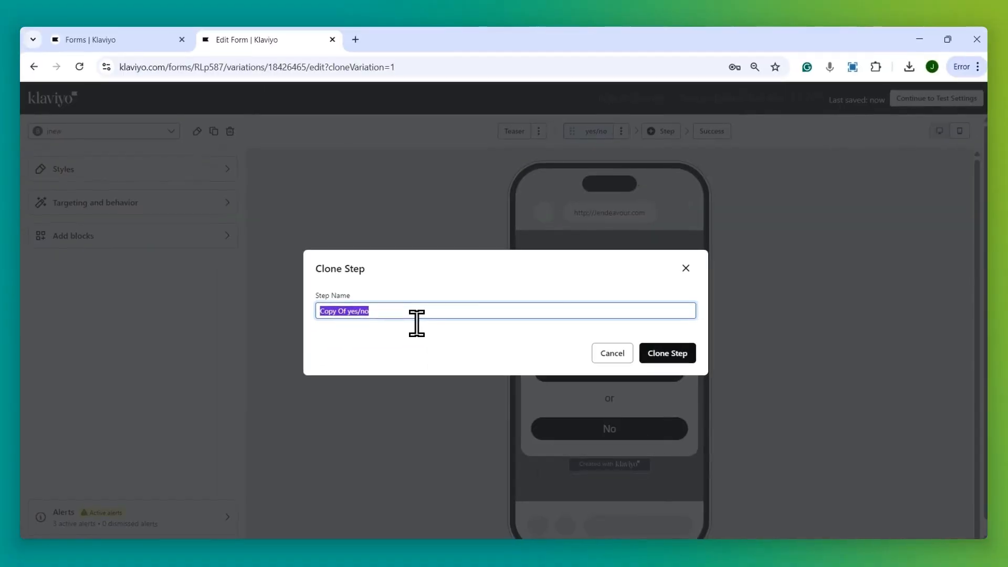
text(email)
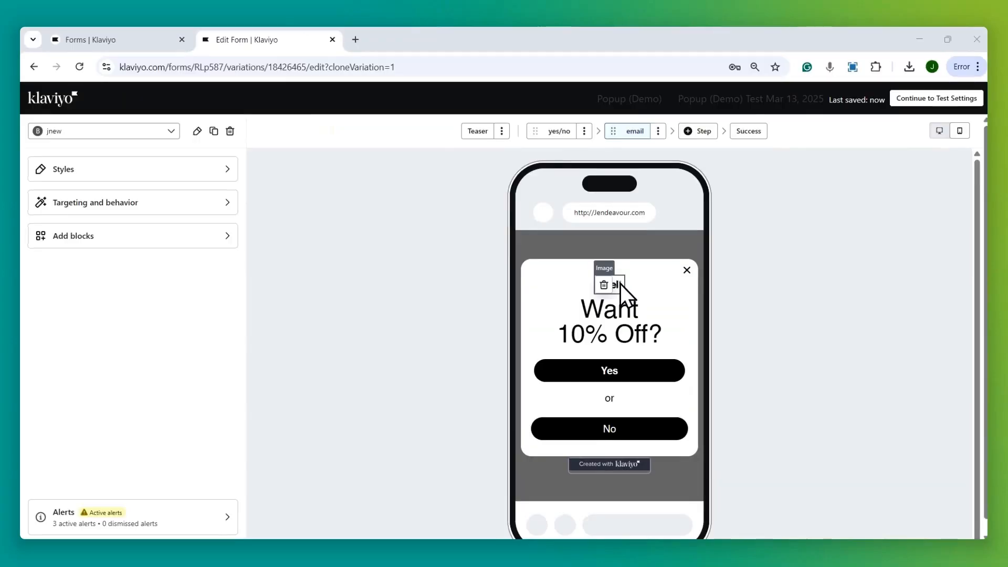
Step: Move the "or" text block in the email step above the Yes button, directly below the heading
click(622, 310)
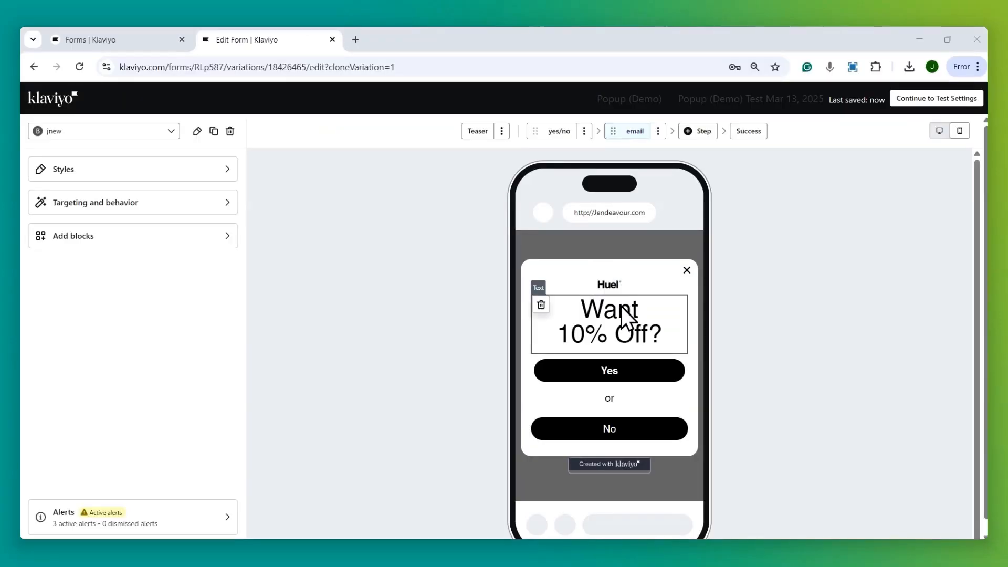
drag(604, 405, 609, 357)
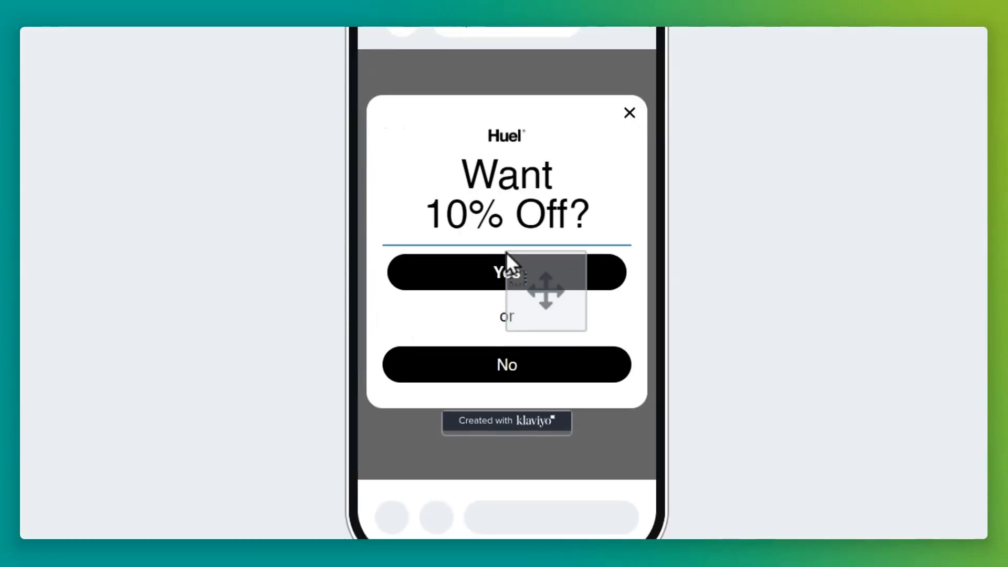
drag(506, 251, 510, 253)
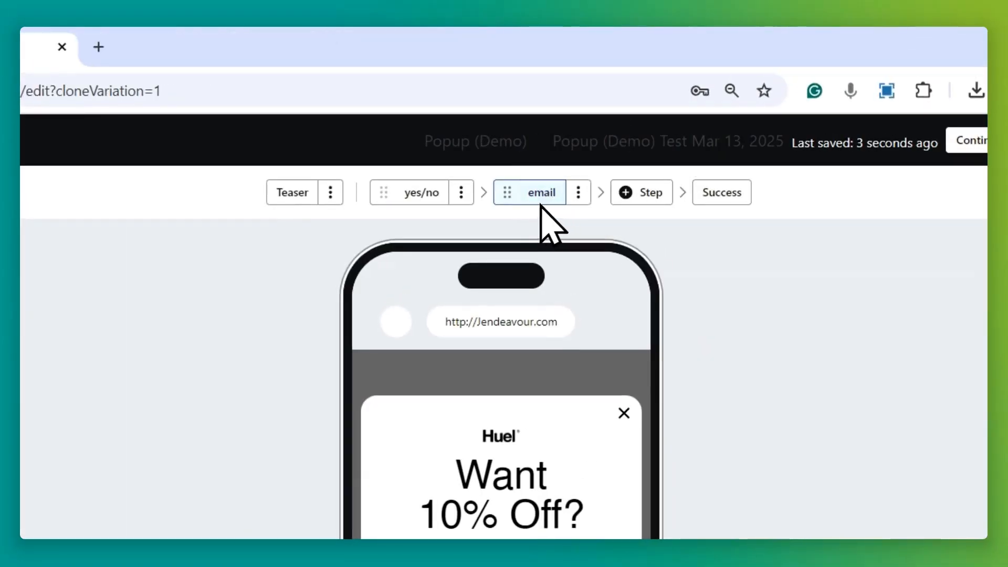
Step: Change the email step's heading to "Get 10% Off?" on a single line
click(420, 198)
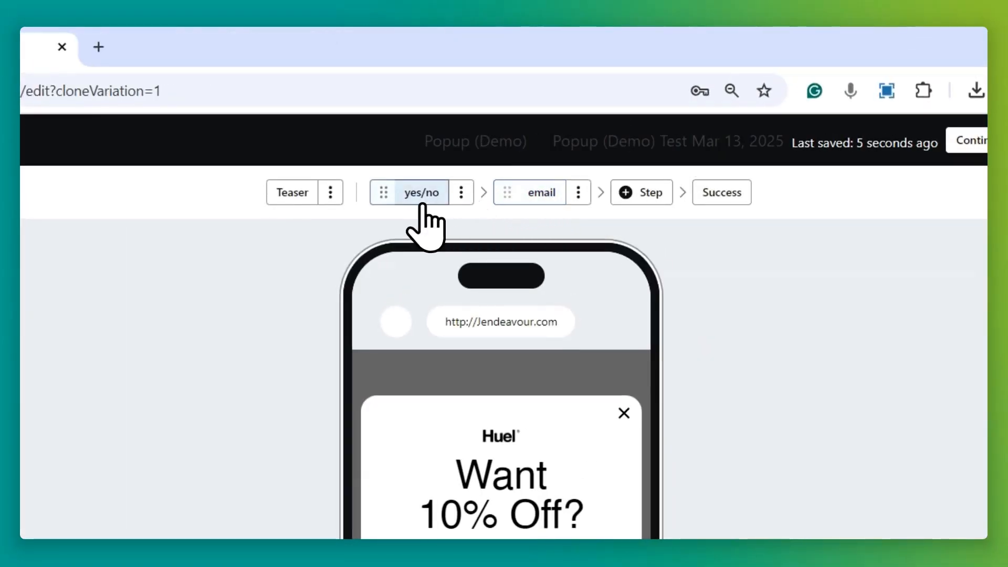
click(534, 195)
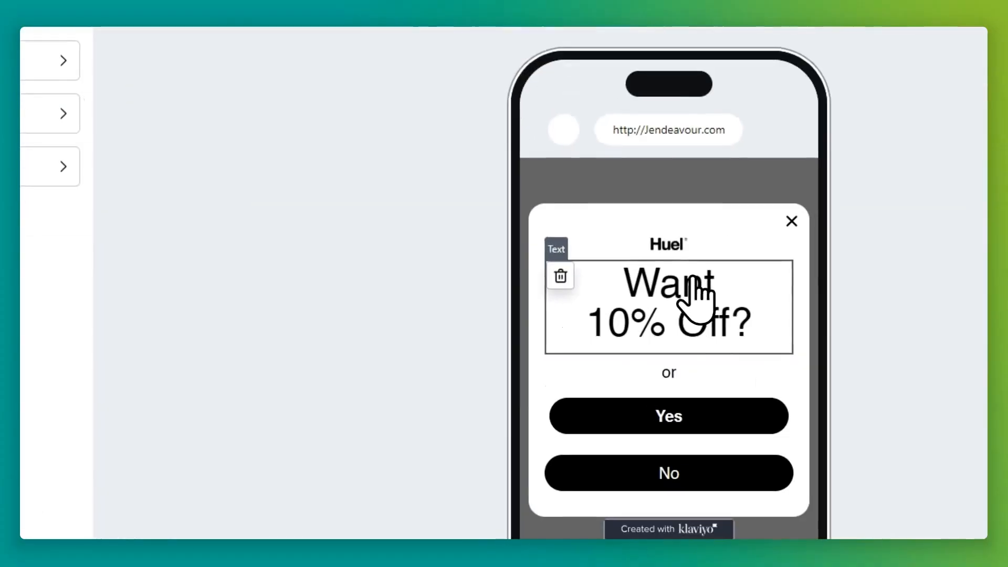
click(692, 283)
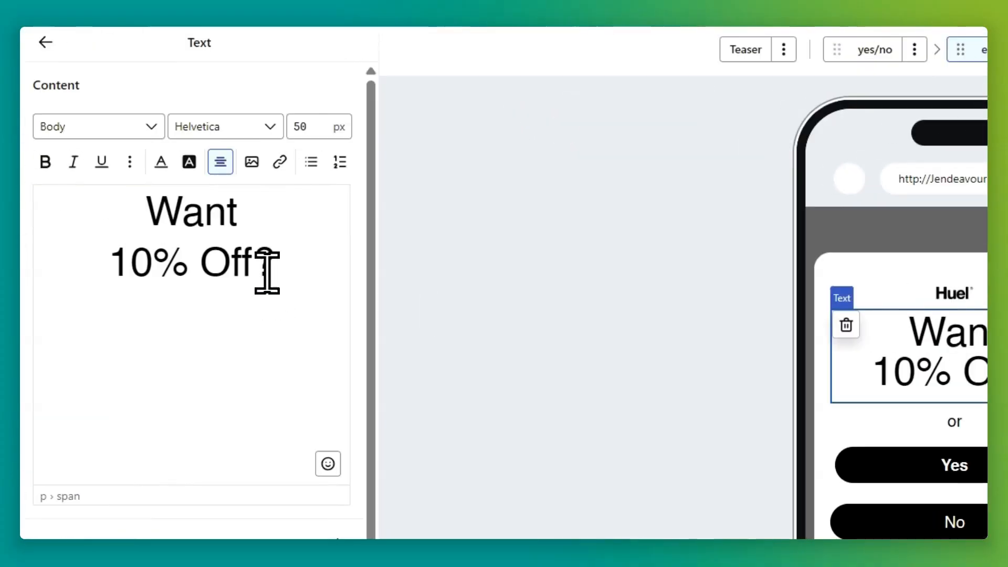
double_click(194, 226)
text(Get)
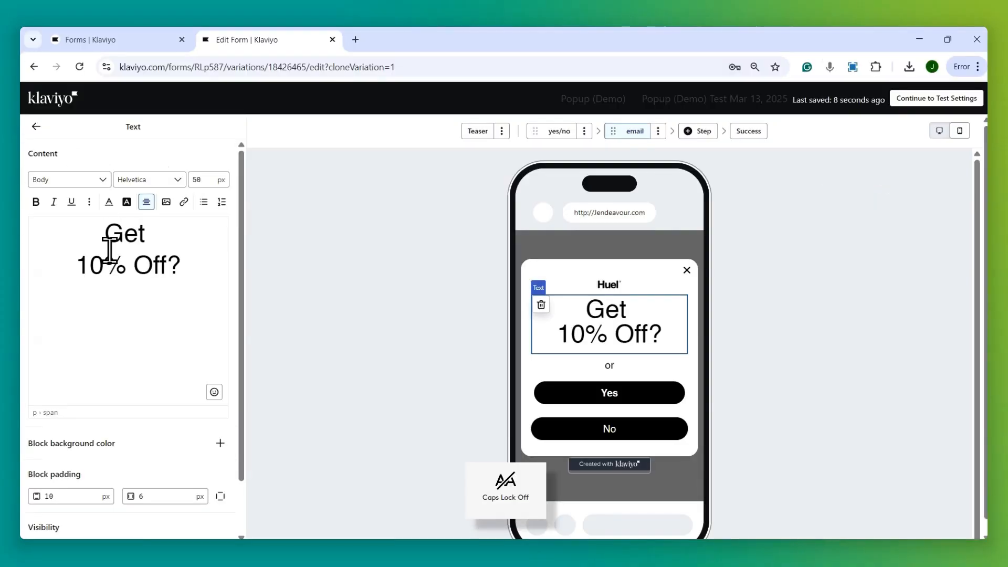
click(79, 266)
key(BackSpace)
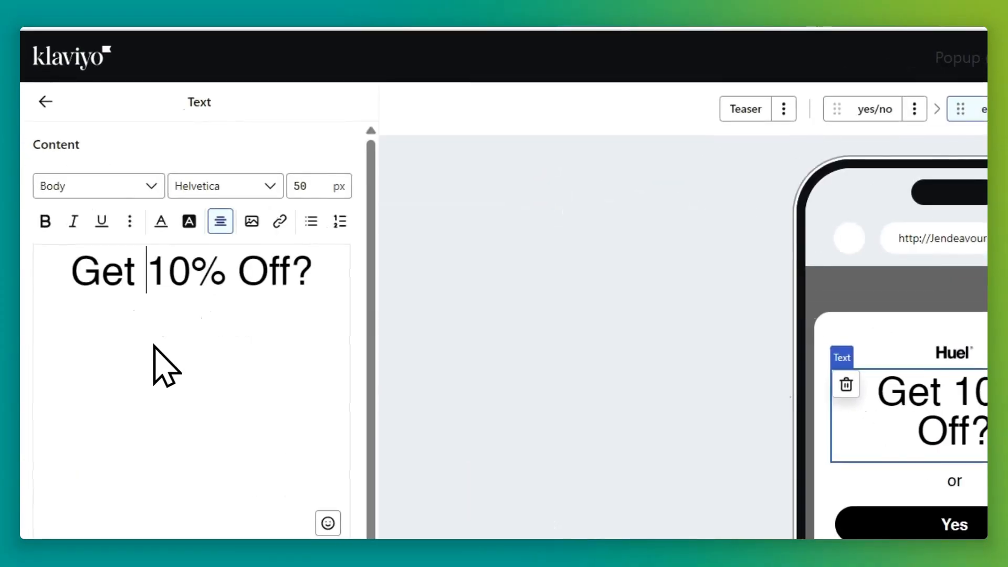
Step: Set the font size of the whole "Get 10% Off?" heading to 45 px
triple_click(264, 273)
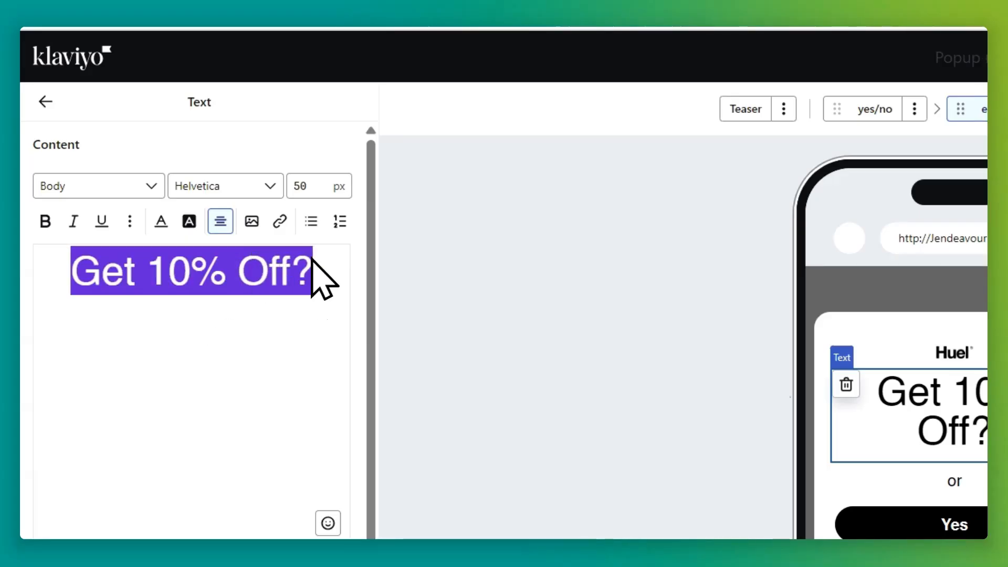
click(309, 187)
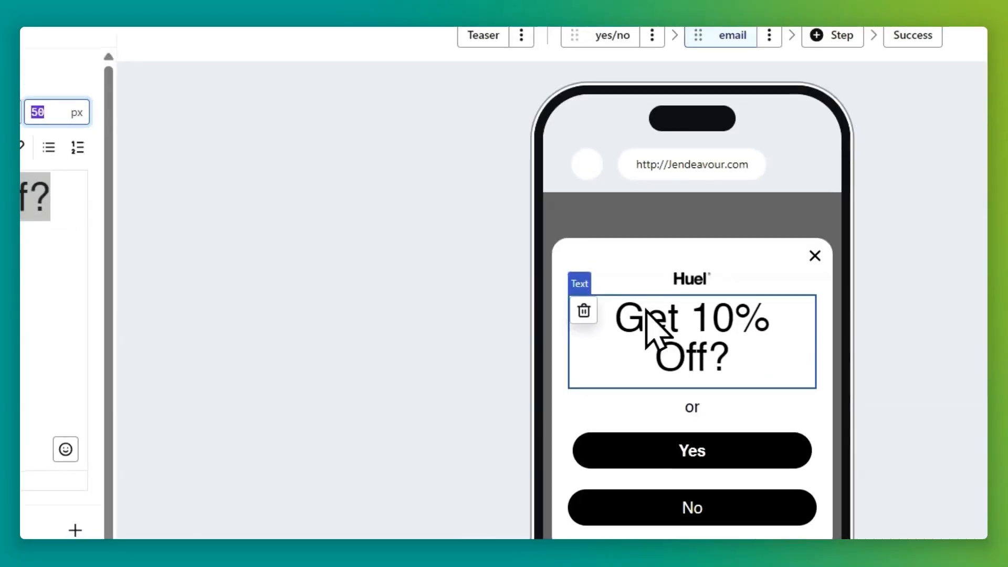
triple_click(321, 267)
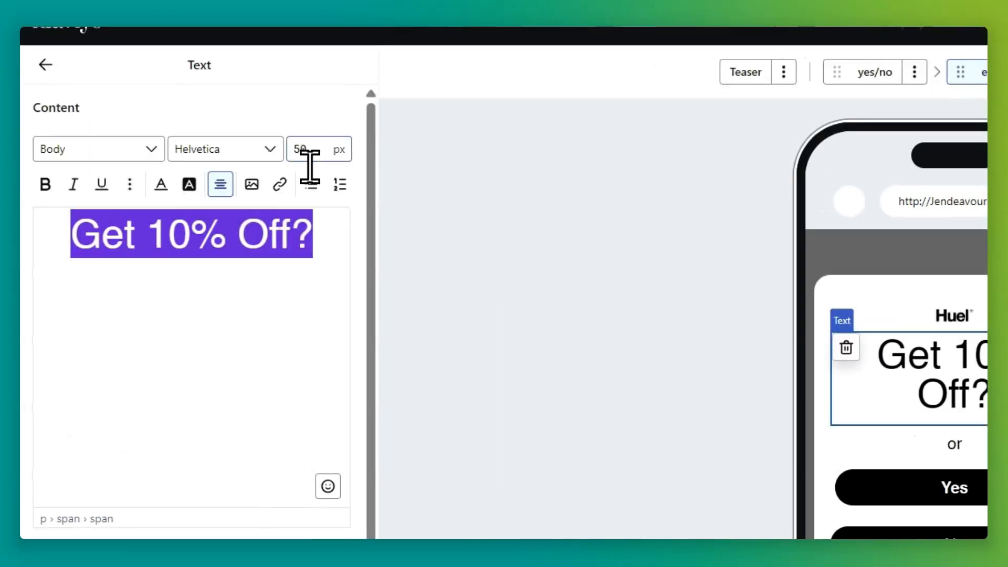
click(279, 157)
text(45)
key(Return)
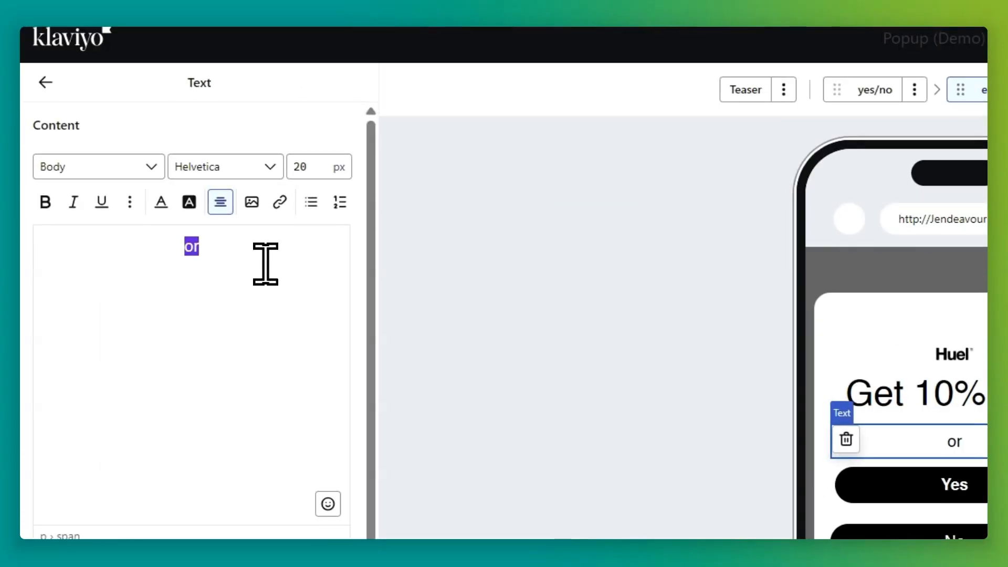
Step: Replace the "or" text below the email step's heading with "(minimum order must be $50)"
text(())
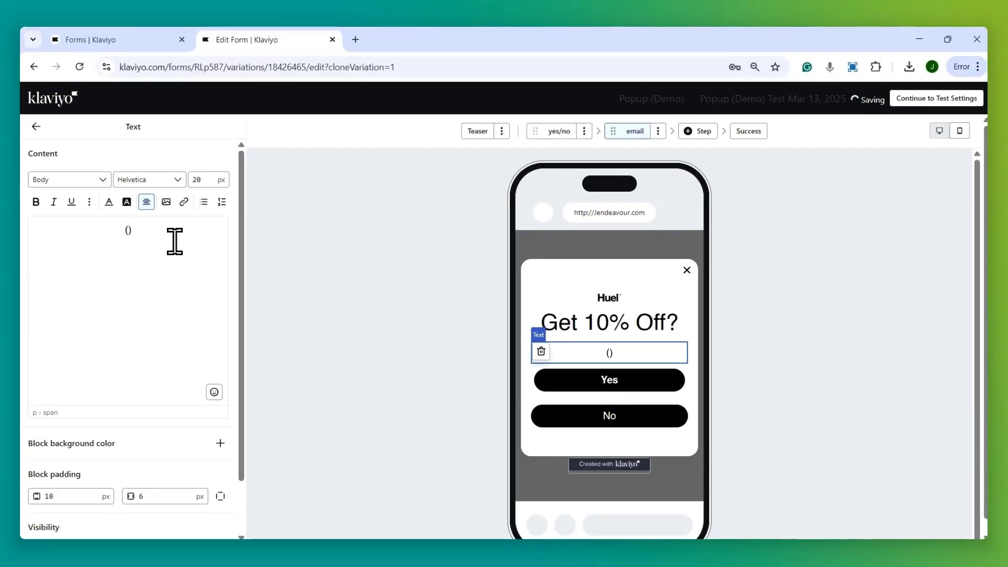
text(minimum)
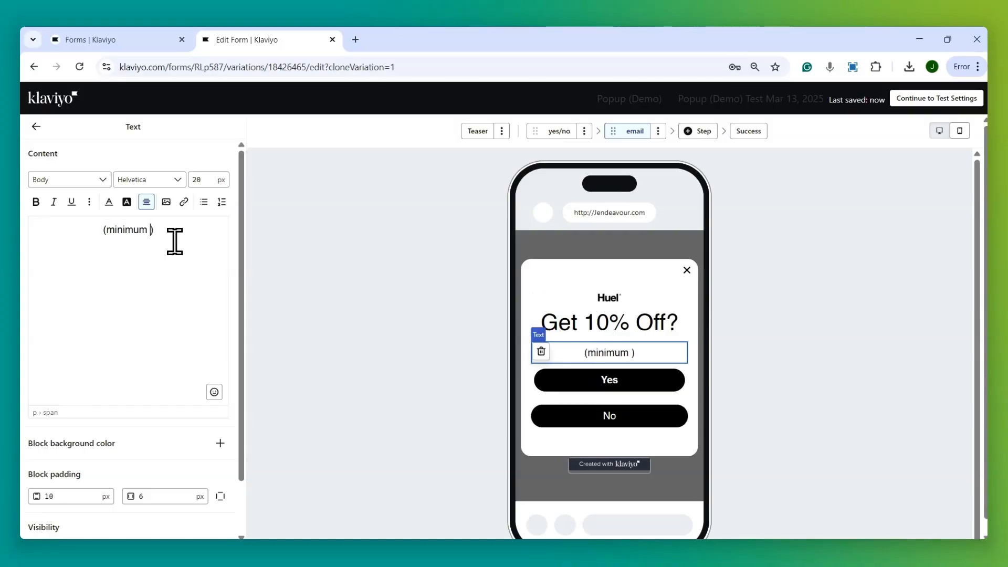
text( order bust be )
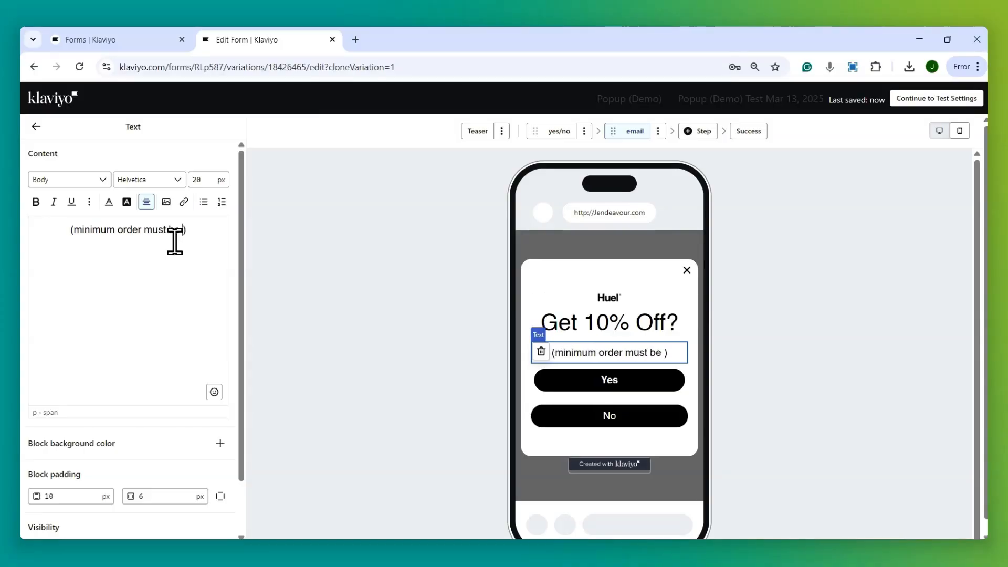
text($50)
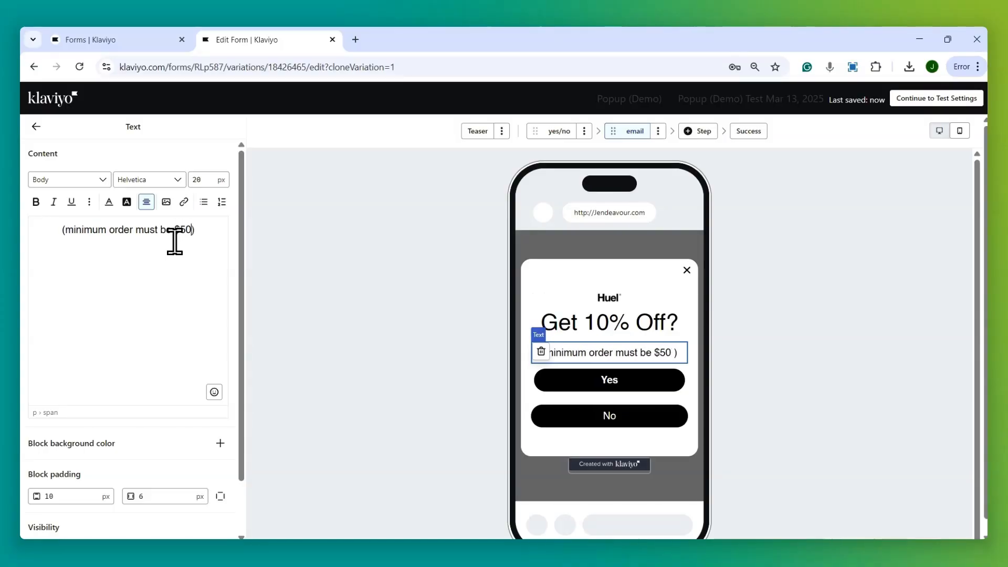
key(ctrl+a)
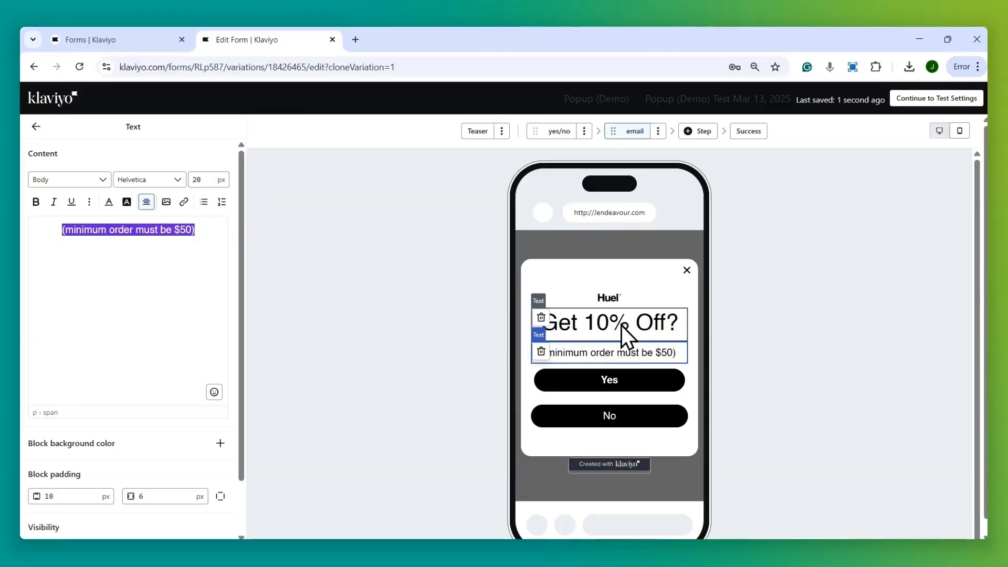
Step: Add an email input block to the email step, directly above the Yes button
click(609, 382)
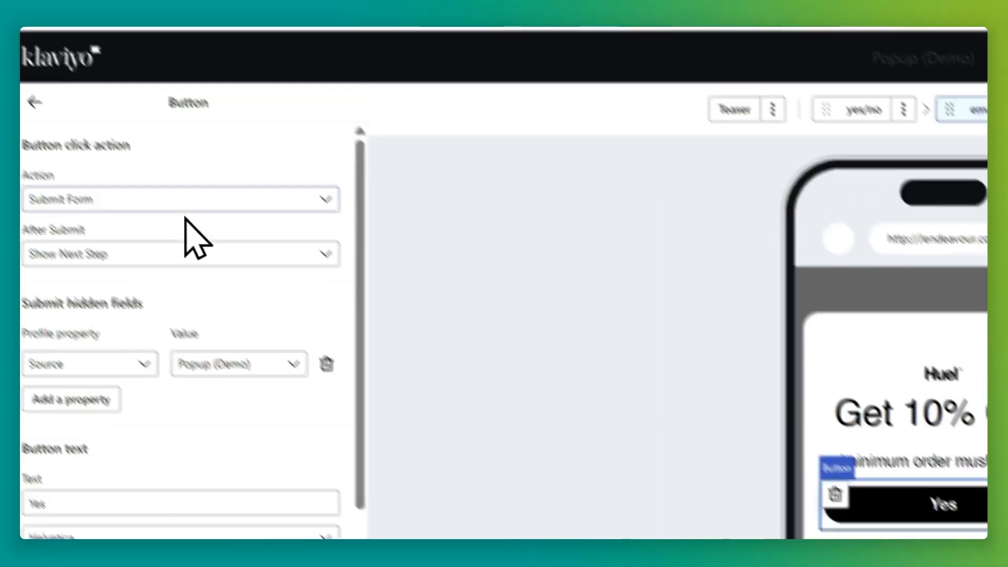
click(35, 103)
click(95, 276)
scroll(161, 267, down, 5)
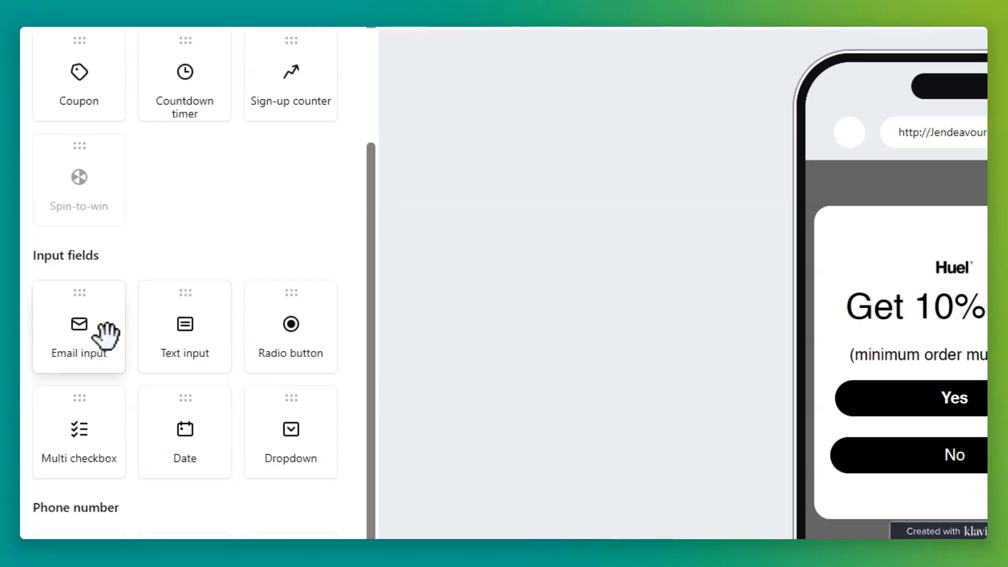
drag(106, 336, 928, 382)
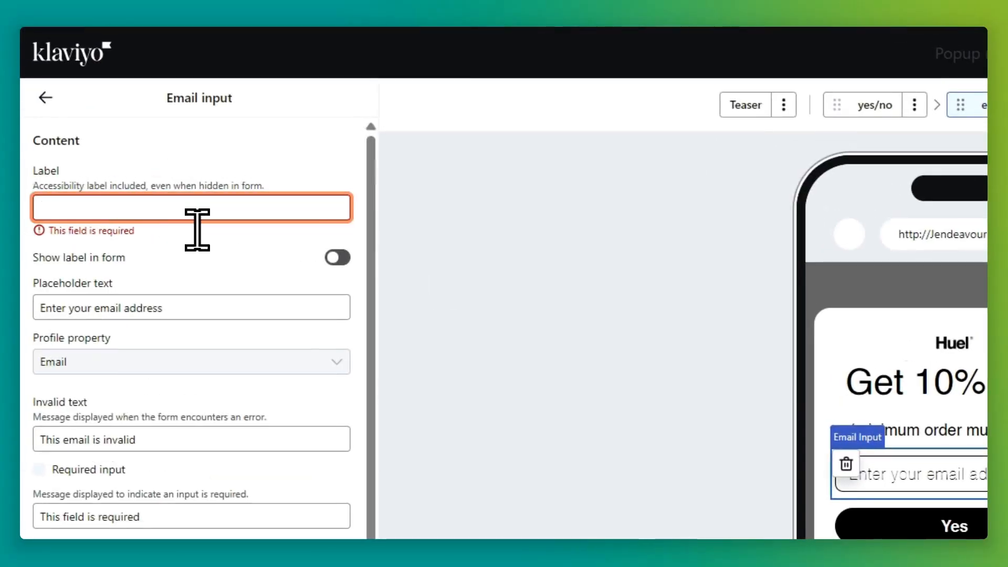
Step: Label the email input "Email" and turn on showing the label in the form
text(Email)
click(198, 289)
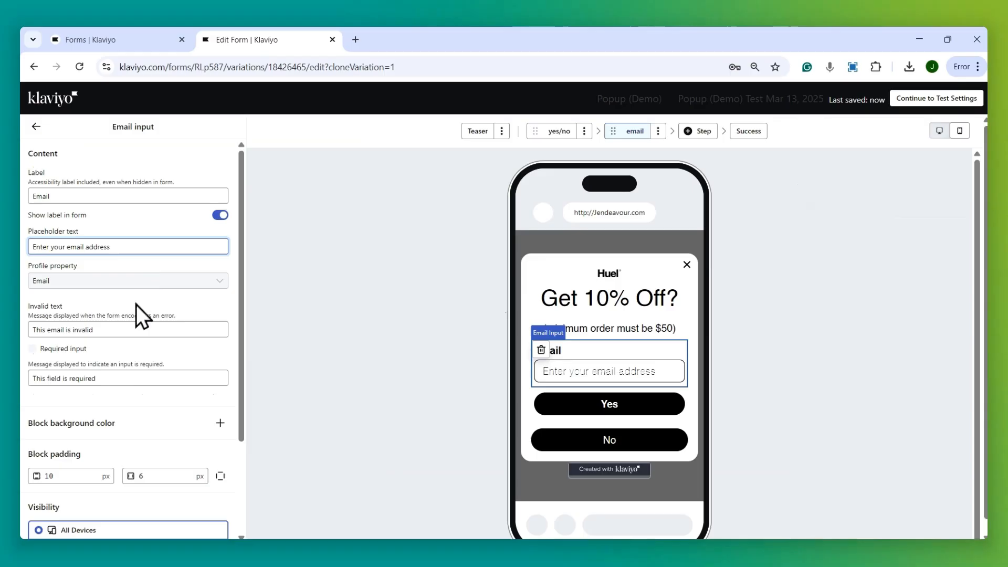
scroll(226, 418, down, 3)
scroll(211, 496, up, 2)
scroll(143, 321, up, 1)
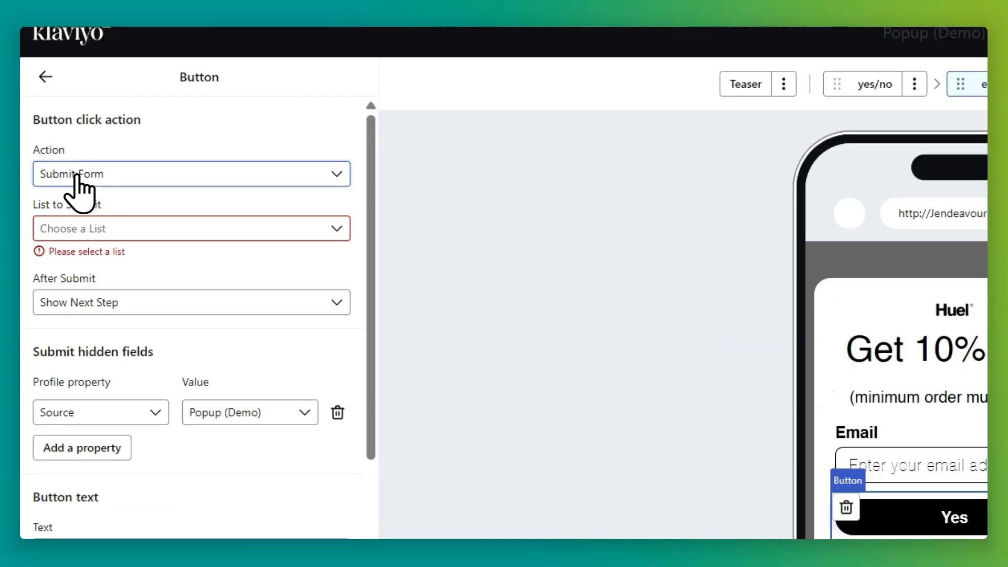
Step: Have the email step's Yes button submit the form to the Newsletter list
click(78, 178)
click(189, 164)
click(112, 231)
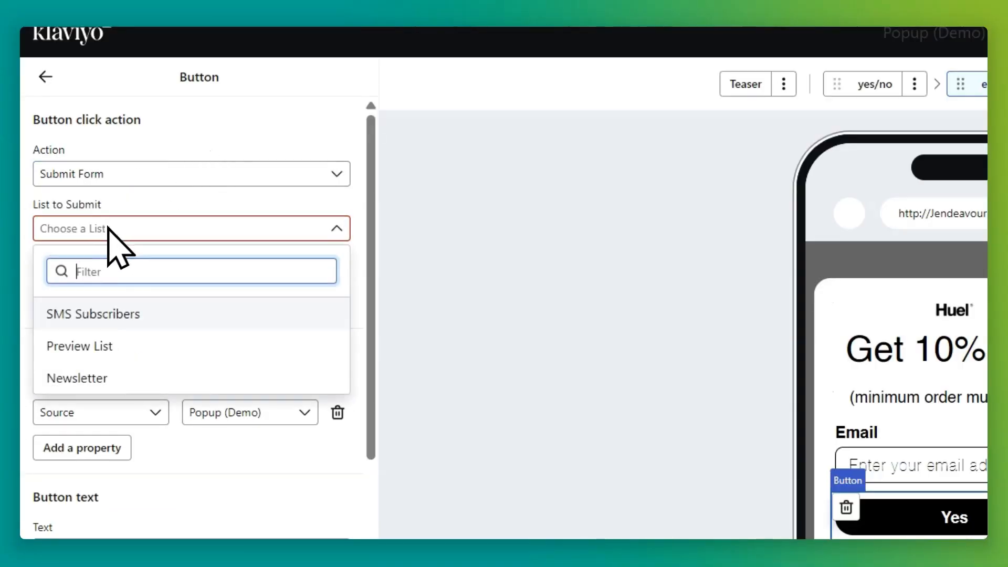
click(124, 377)
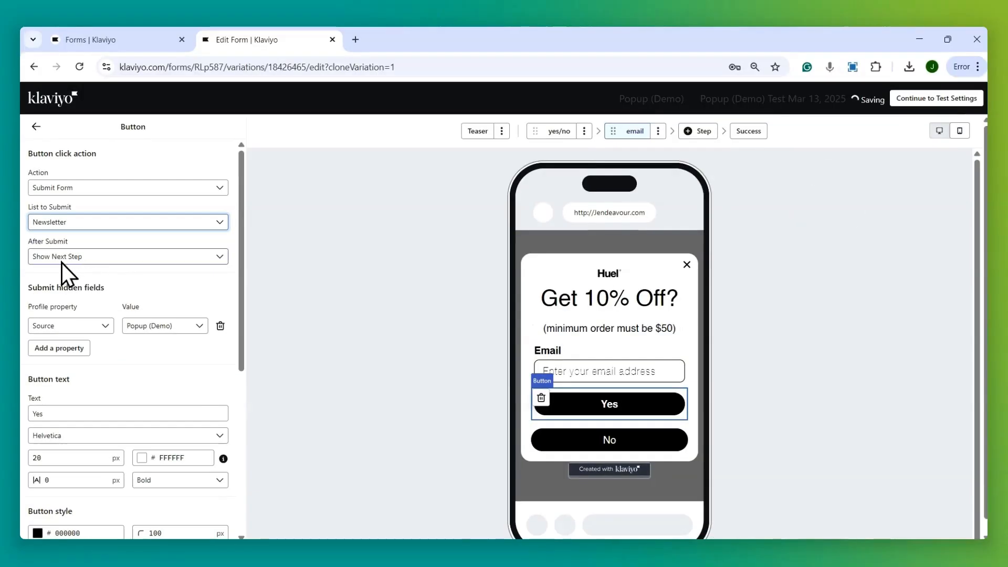
scroll(136, 315, down, 5)
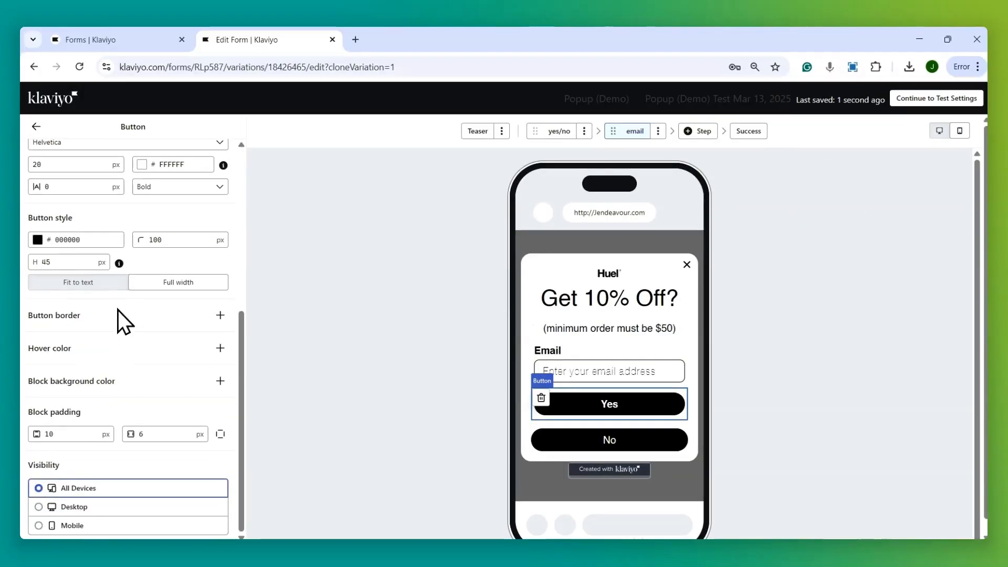
scroll(117, 336, up, 3)
scroll(100, 388, up, 3)
scroll(105, 388, down, 5)
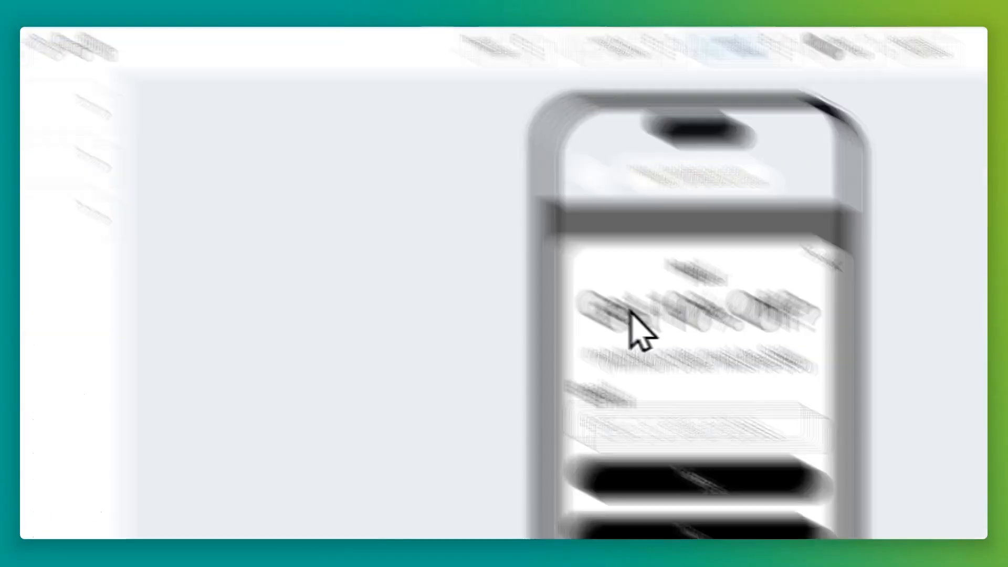
Step: Change the text of the email step's Yes button to "Submit"
click(619, 444)
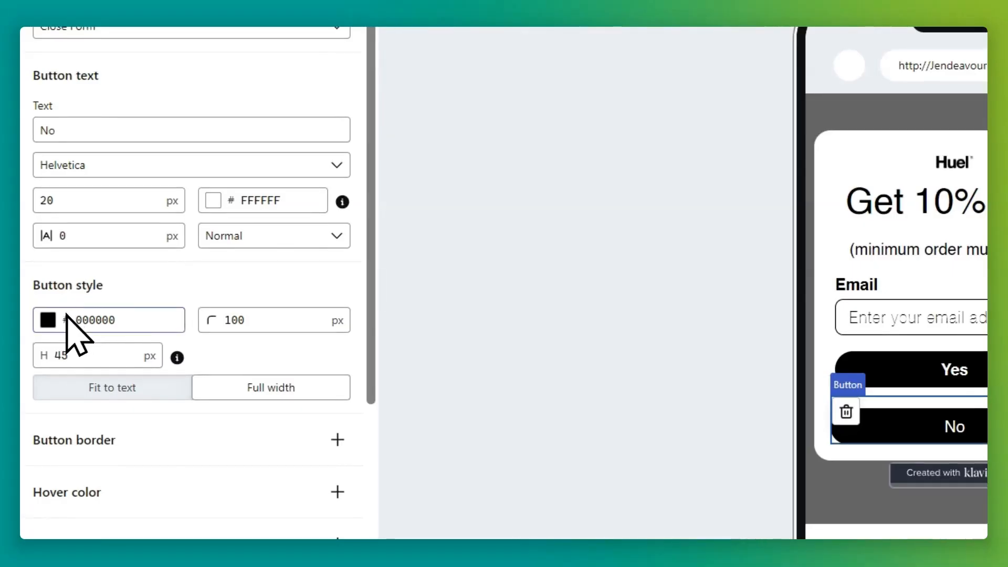
click(66, 316)
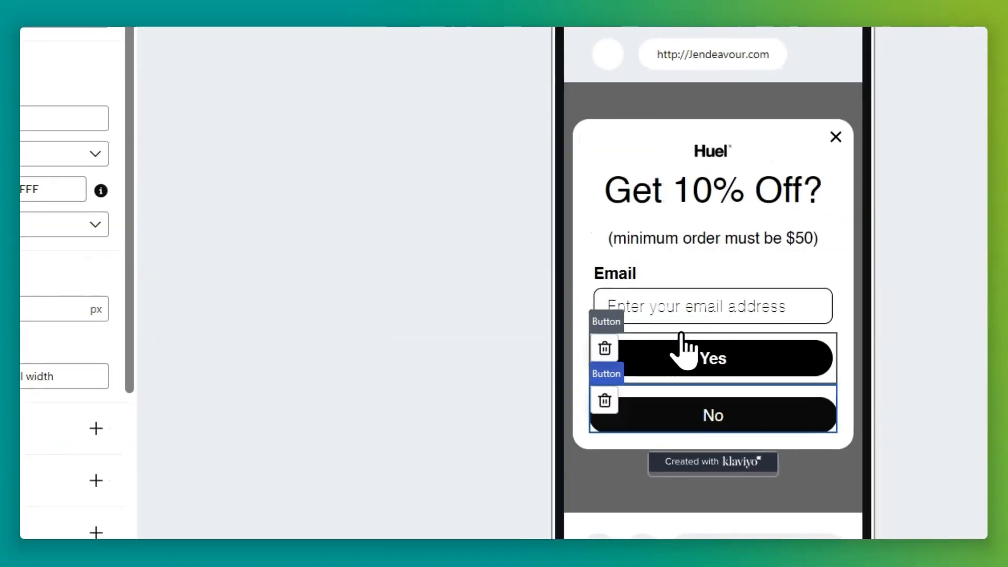
click(927, 370)
scroll(114, 344, down, 2)
click(94, 265)
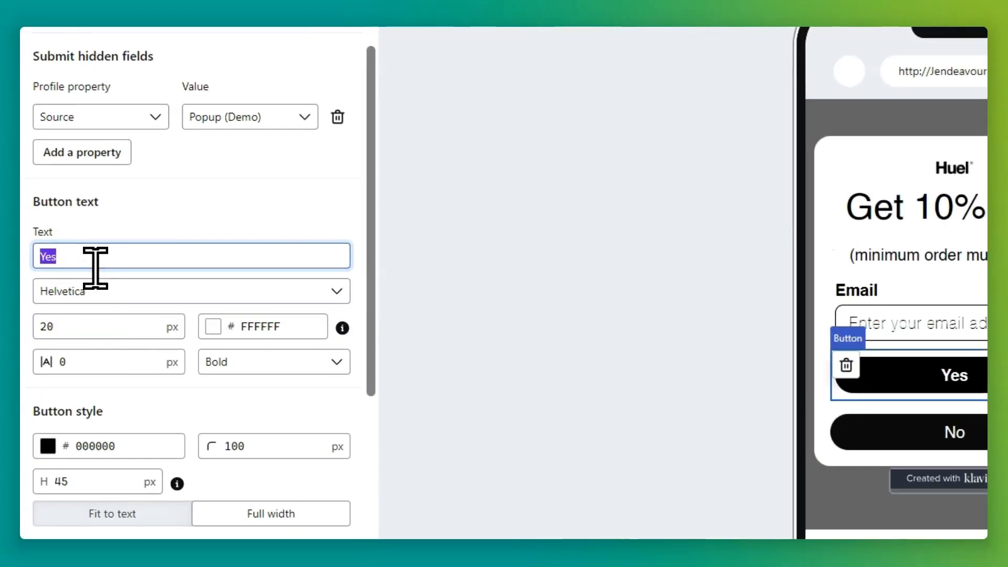
text(Submit)
Step: Change the text of the email step's No button to "No thanks."
click(923, 425)
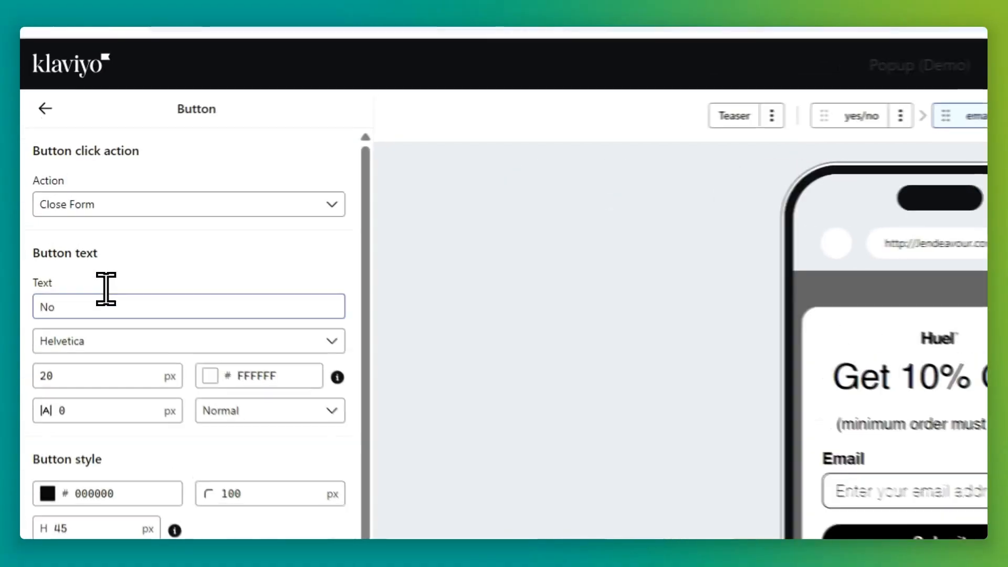
double_click(71, 256)
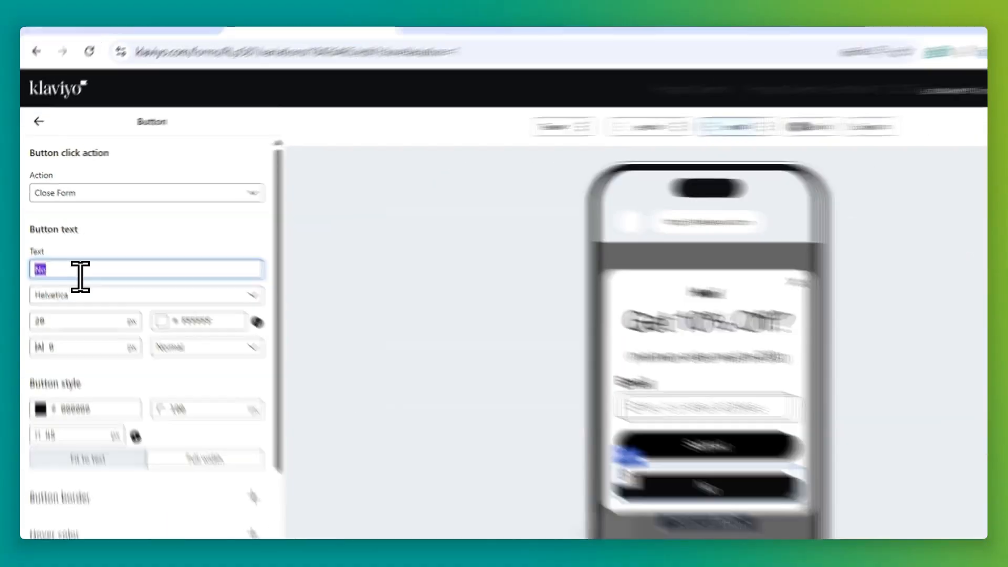
text(No)
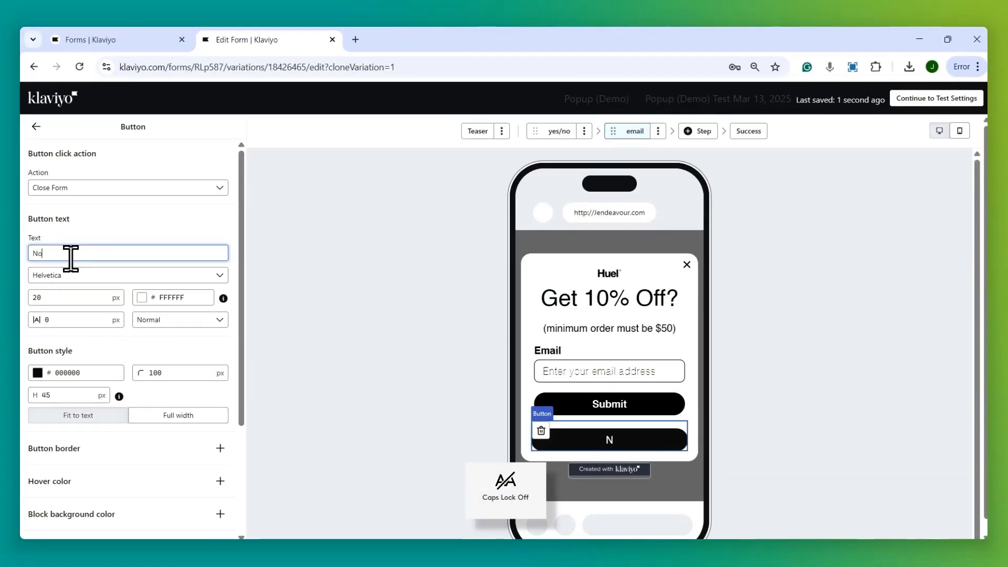
text( thanks.)
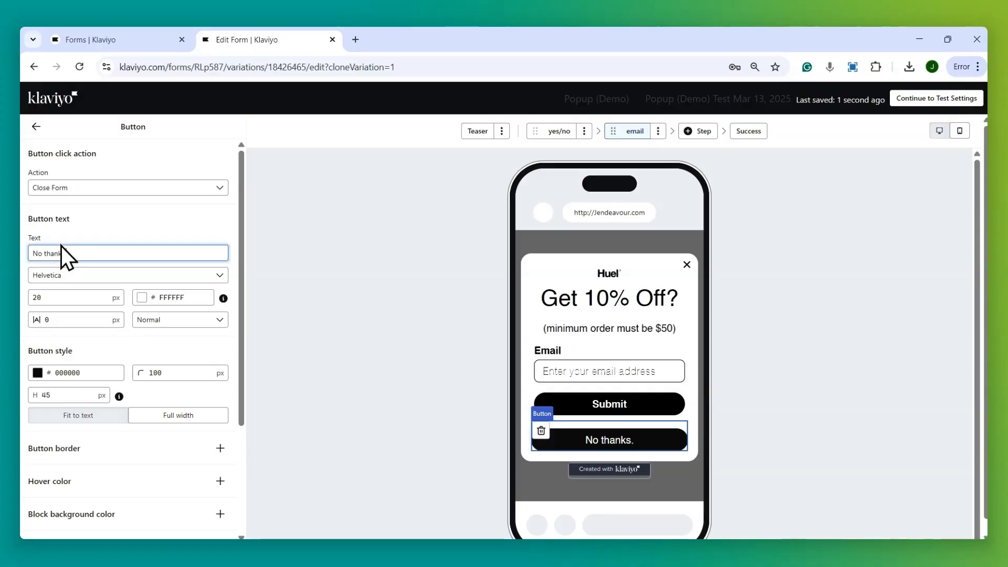
Step: Make the "No thanks." button's background fully transparent and set its text colour to black (000000)
scroll(137, 340, down, 2)
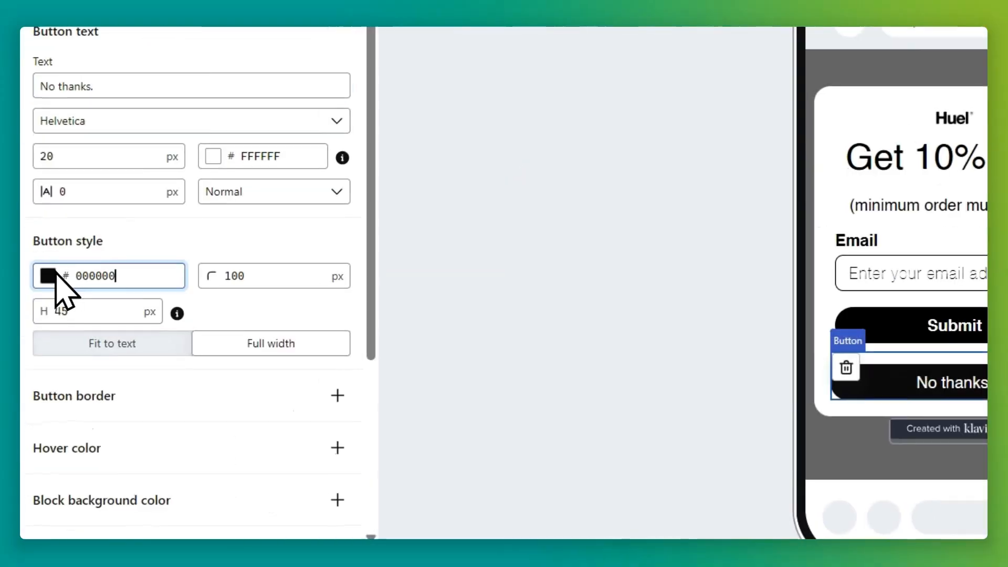
click(39, 288)
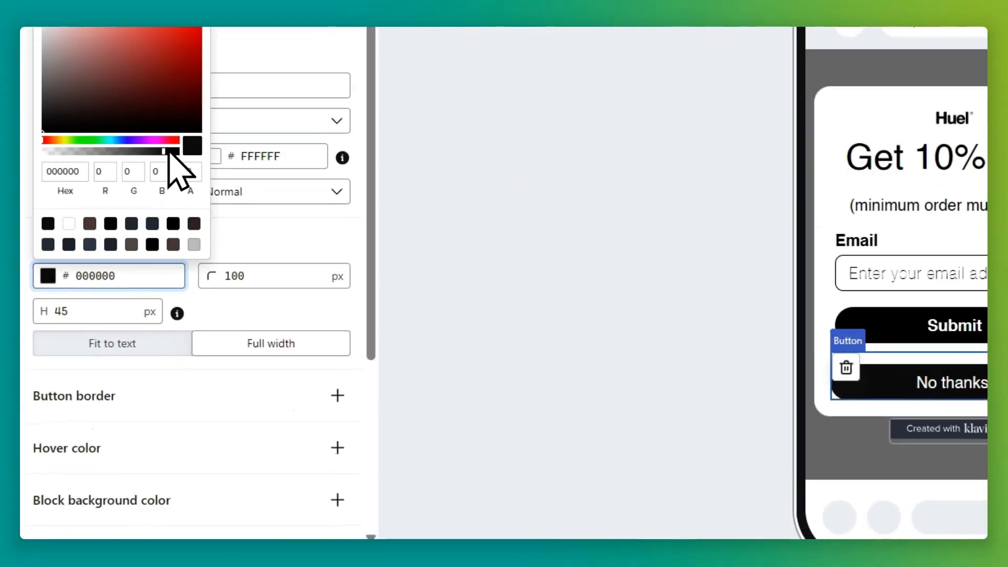
drag(169, 151, 39, 153)
click(248, 188)
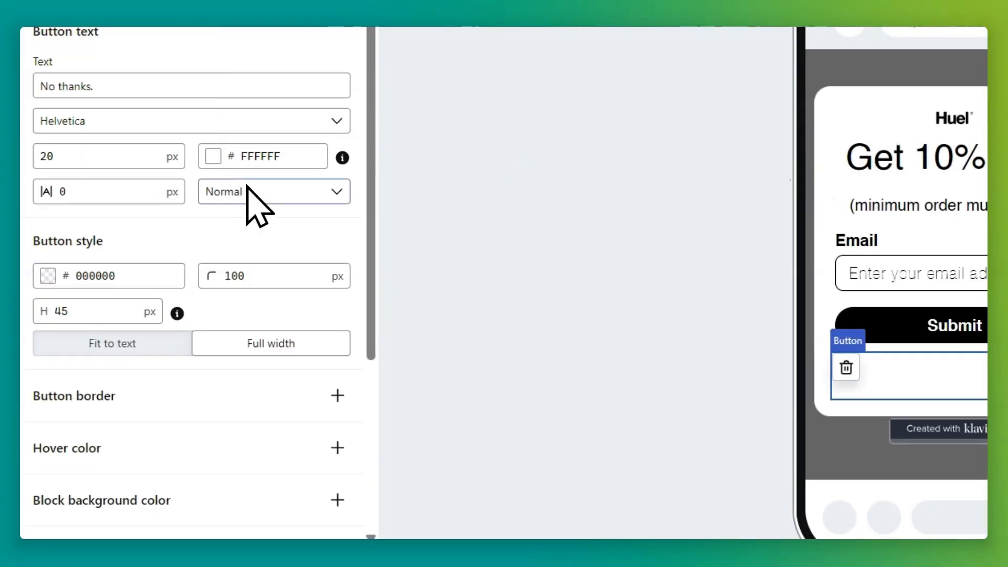
click(218, 151)
drag(235, 267, 213, 322)
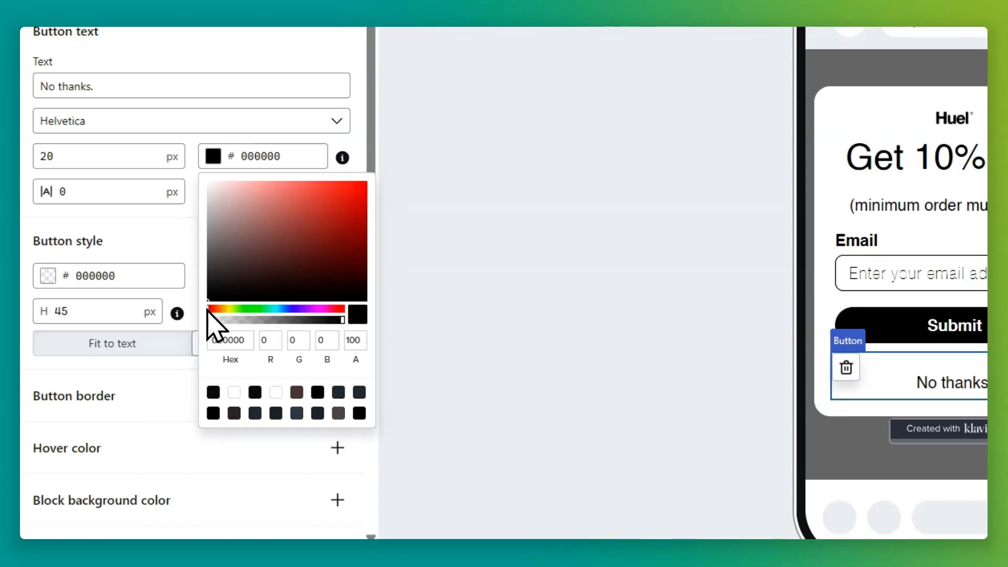
click(197, 318)
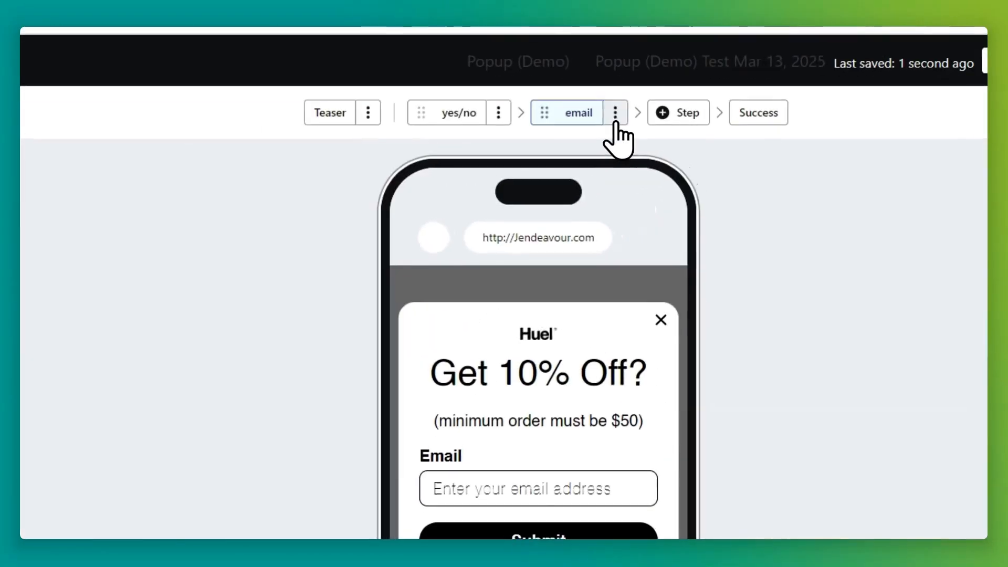
Step: Clone the email step under the name "name"
click(659, 131)
click(651, 164)
click(310, 405)
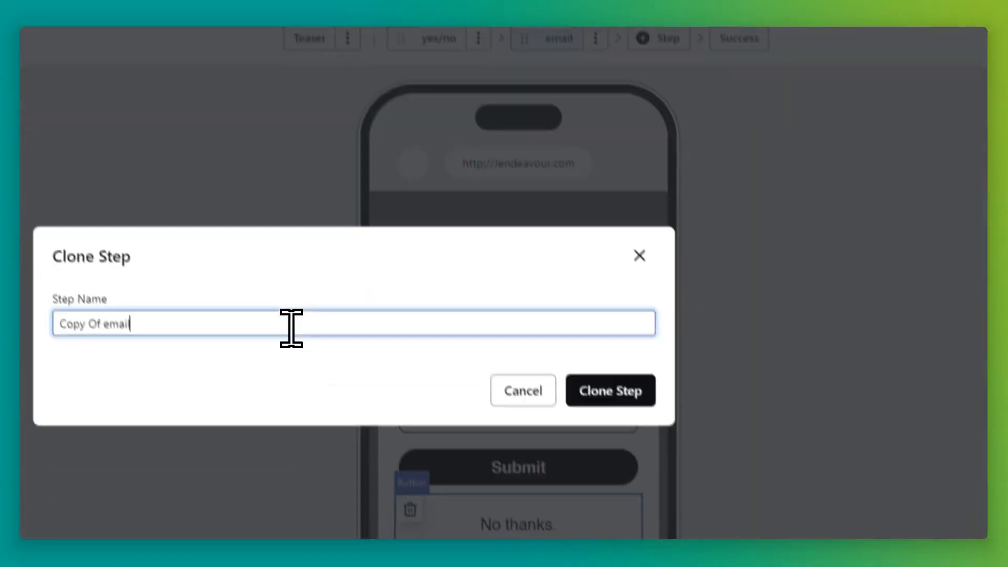
key(ctrl+a)
text(nam)
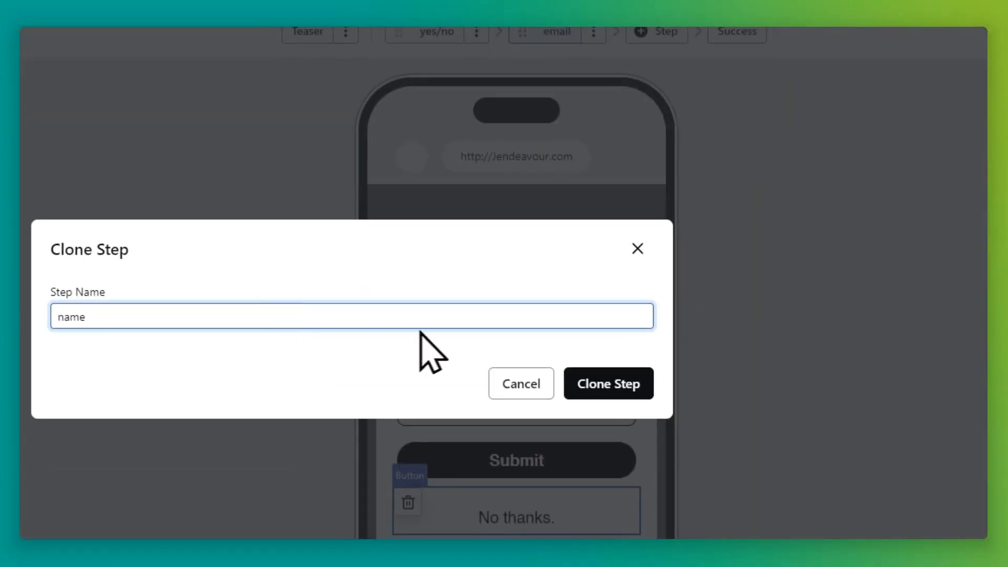
key(Return)
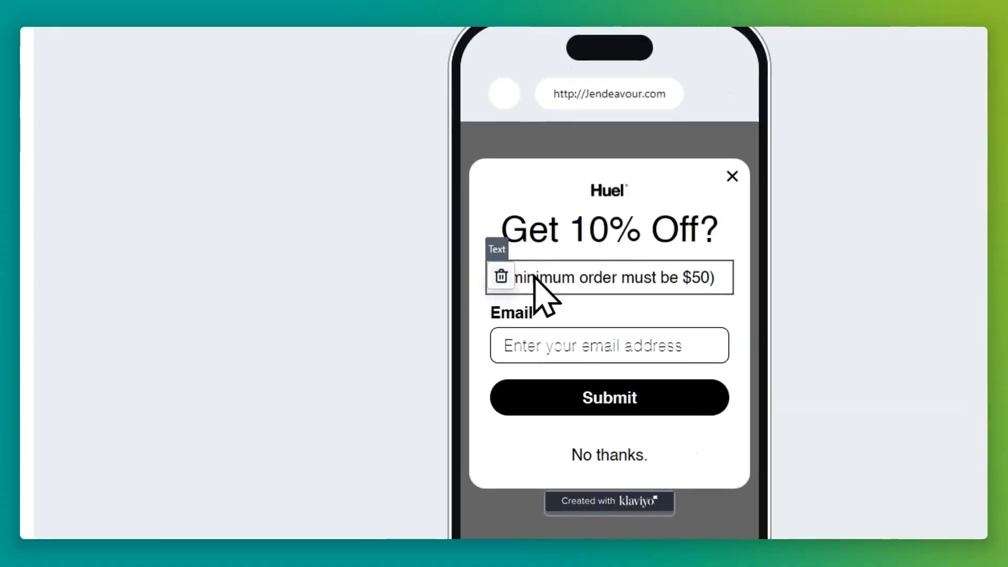
Step: Replace the minimum-order text and email input in the name step with a text input block above the Submit button
click(542, 325)
click(651, 340)
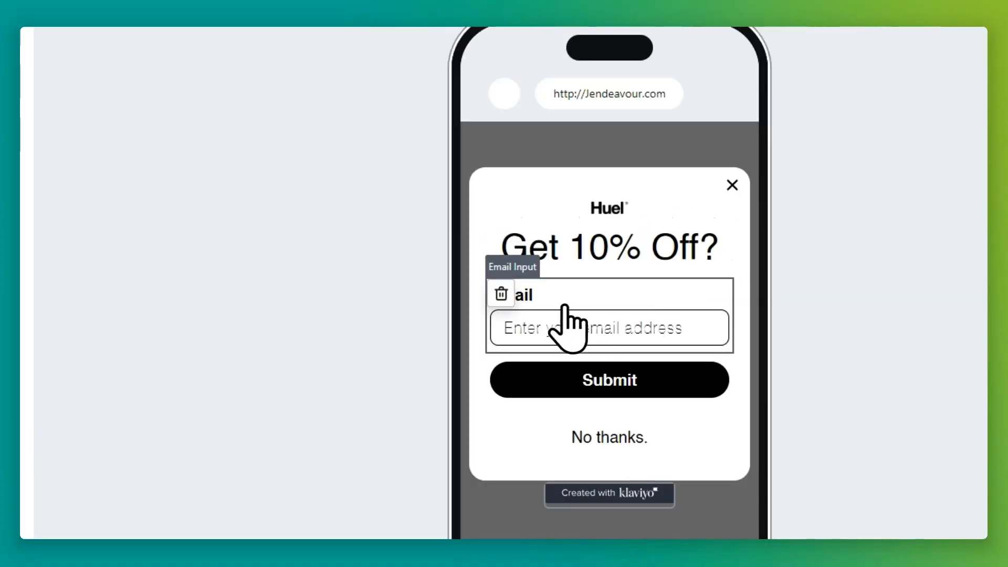
click(501, 293)
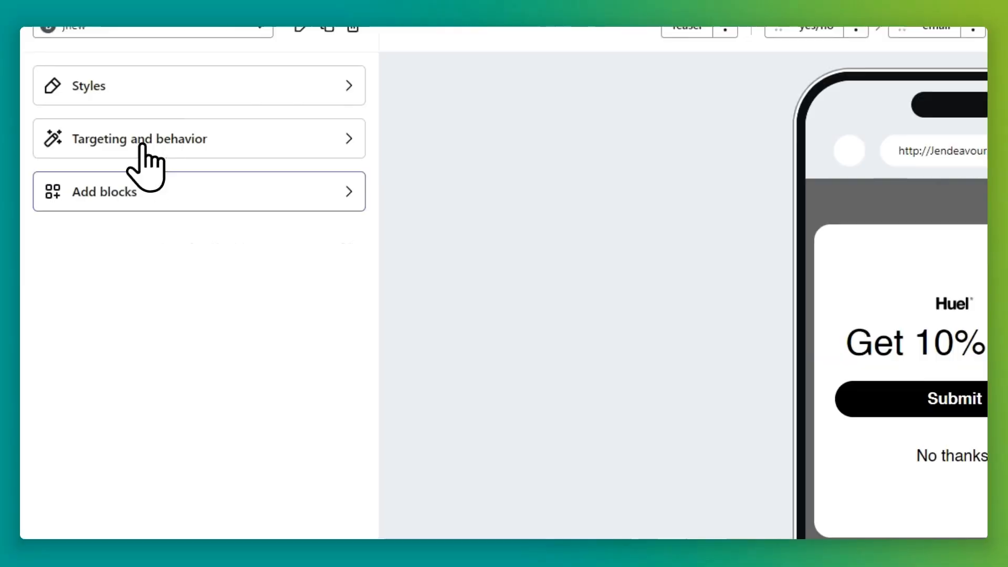
click(147, 191)
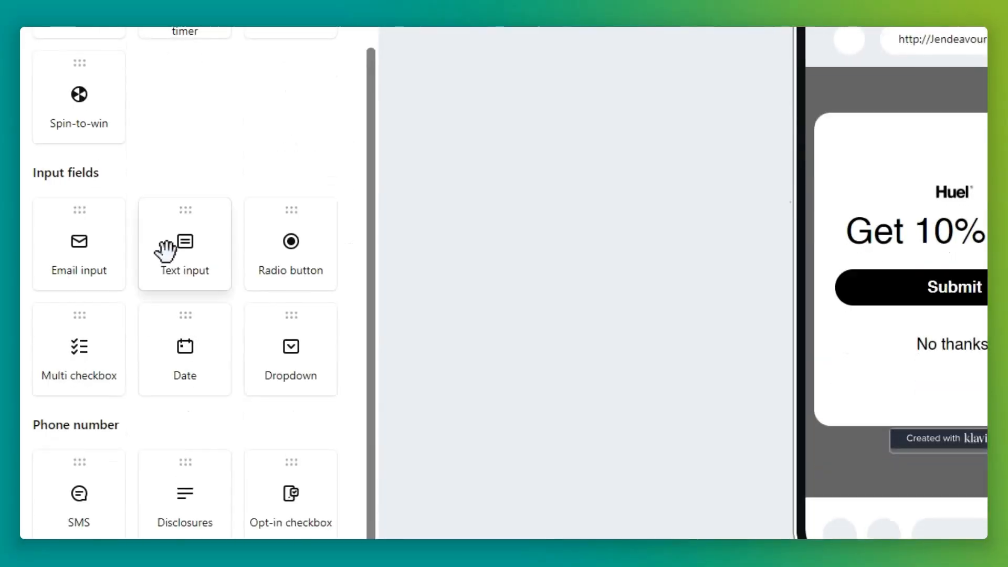
drag(167, 251, 563, 242)
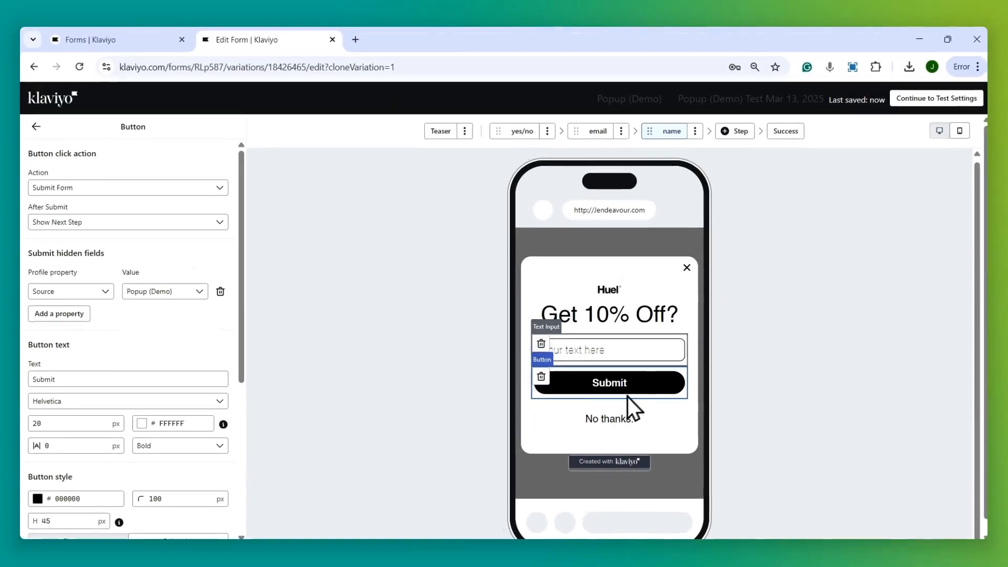
Step: Replace the name step's "Get 10% Off?" headline with "Almost there..."
click(616, 306)
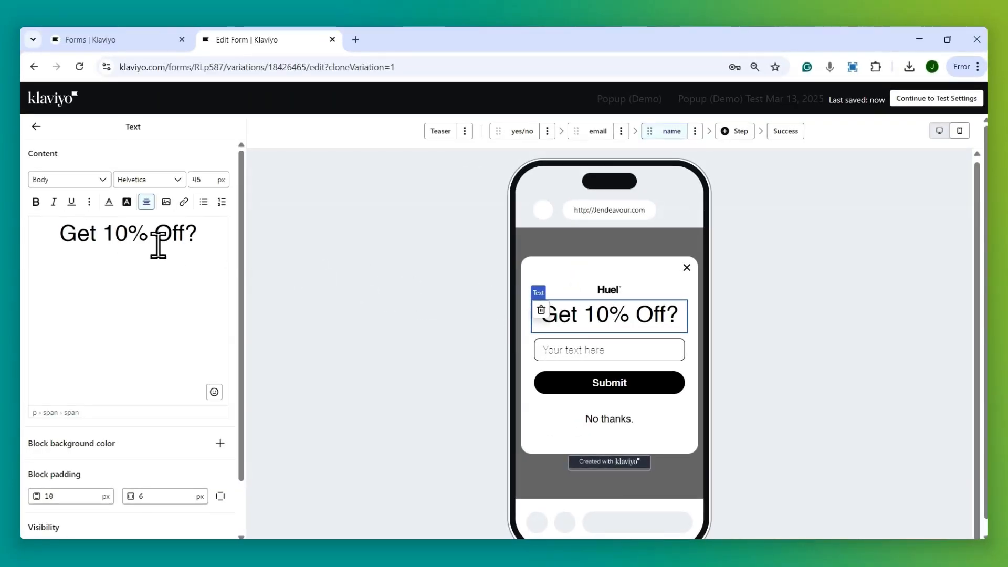
click(187, 236)
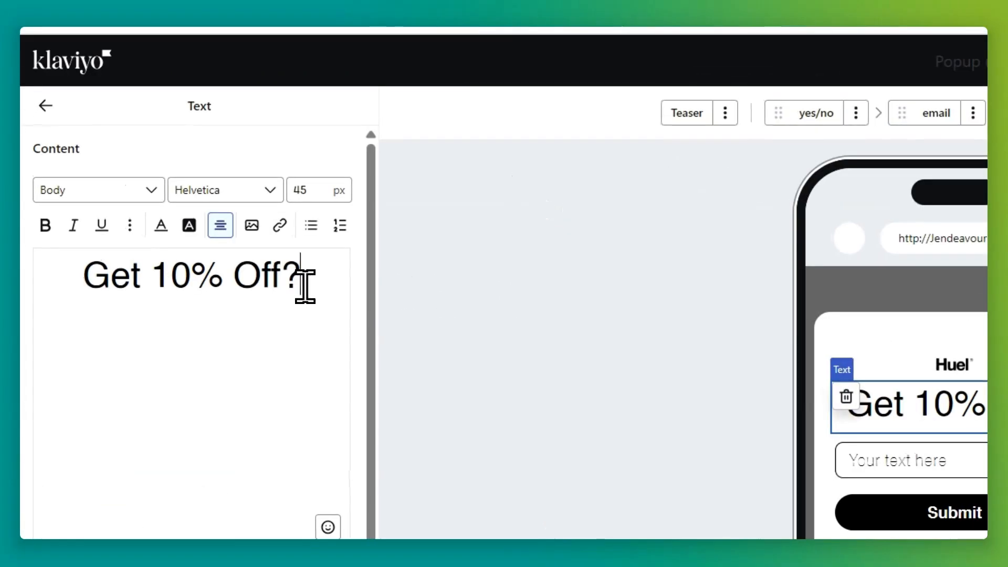
drag(305, 286, 101, 293)
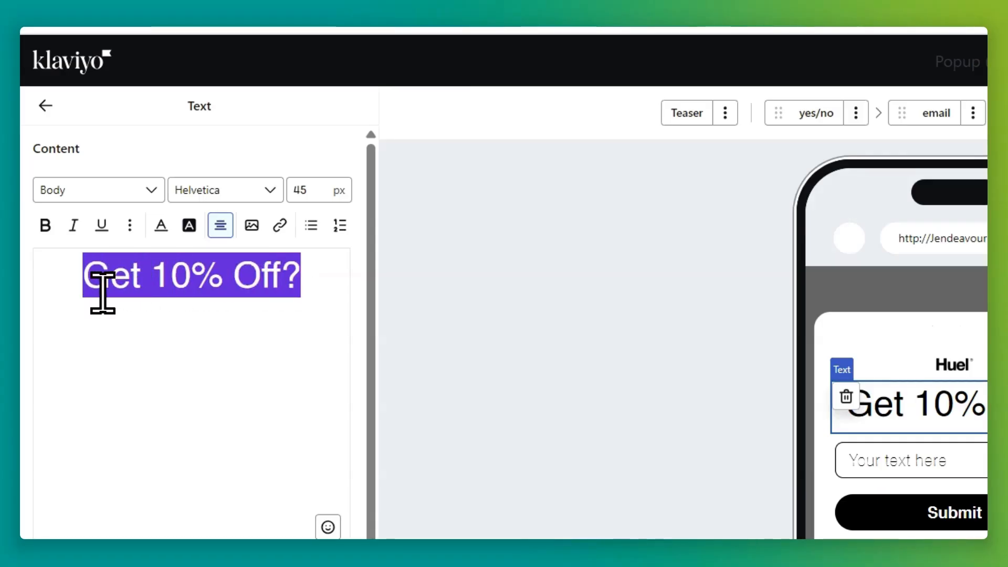
text(Almost )
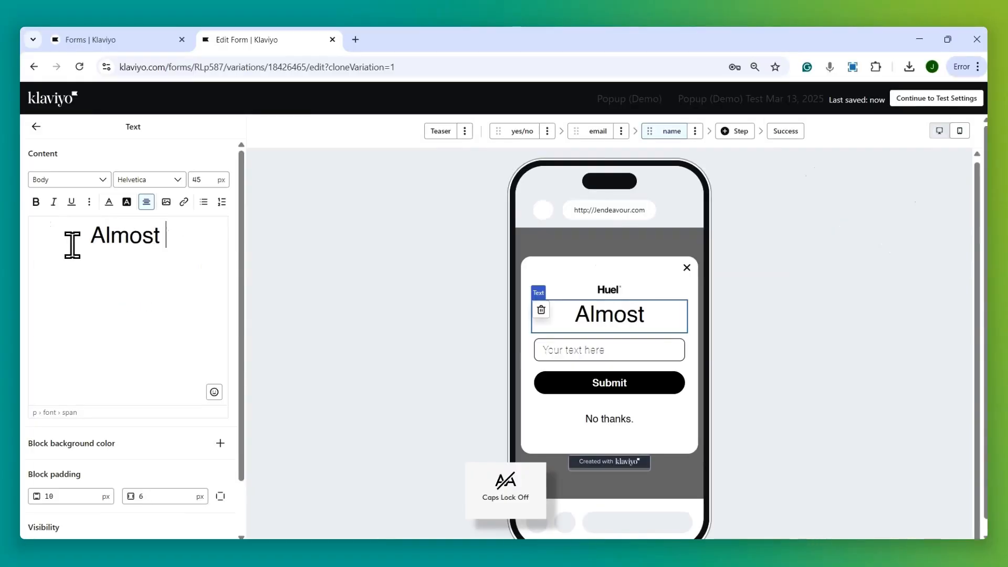
text(there)
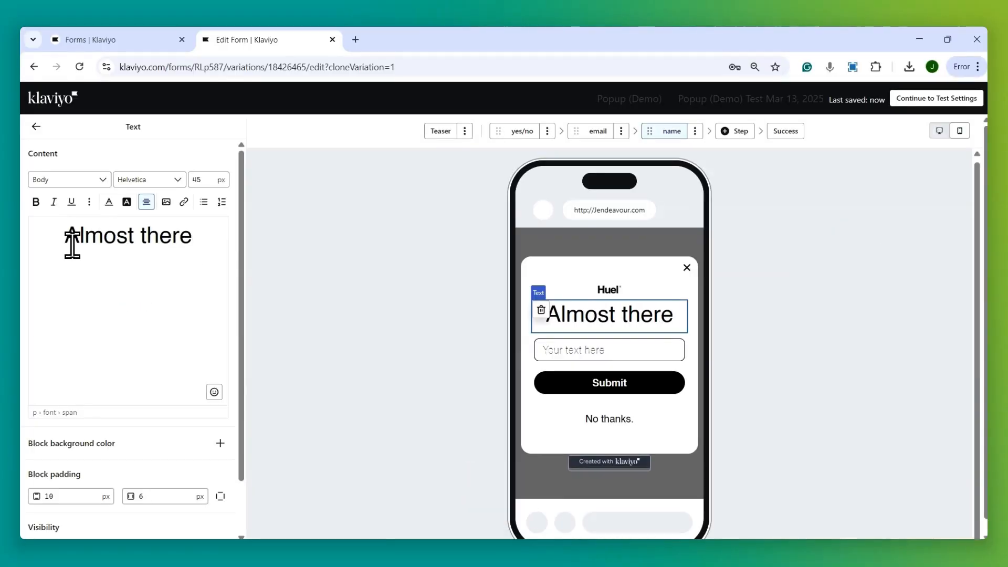
Step: Label the name step's text input "First name", show the label in the form and map it to the First Name profile property
click(609, 350)
click(83, 196)
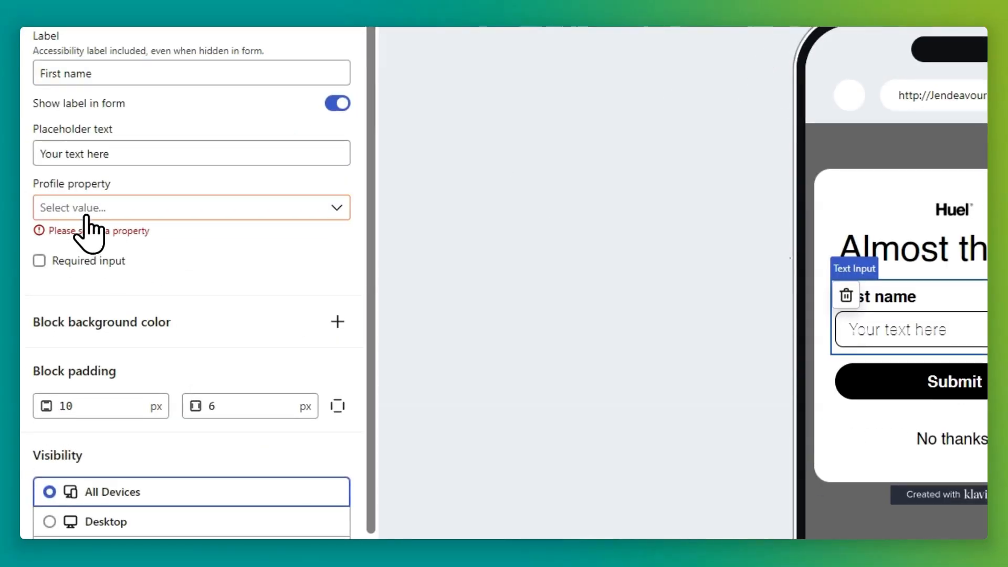
click(59, 284)
click(108, 391)
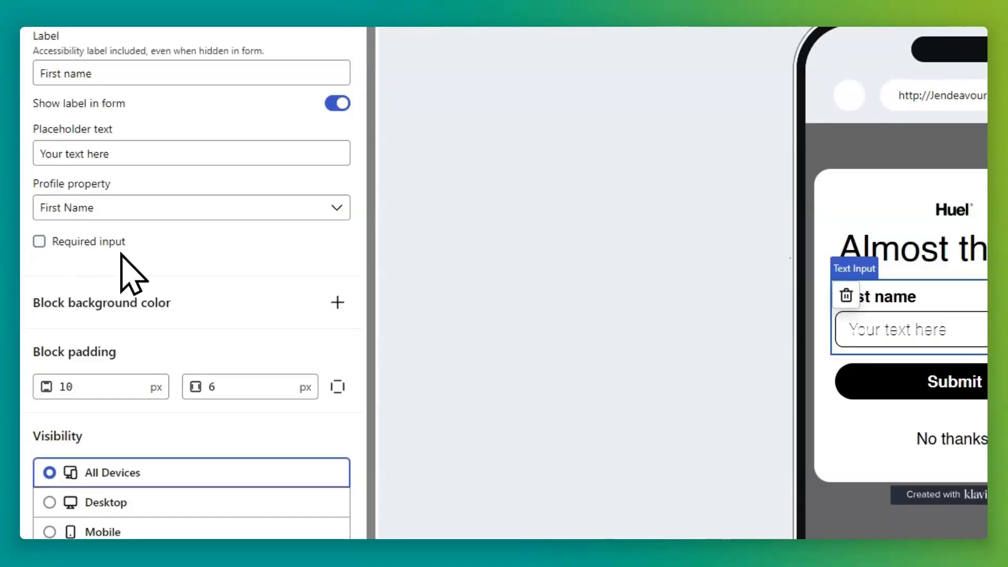
Step: Change the name step's Submit button text to "Get 10% Off"
click(973, 384)
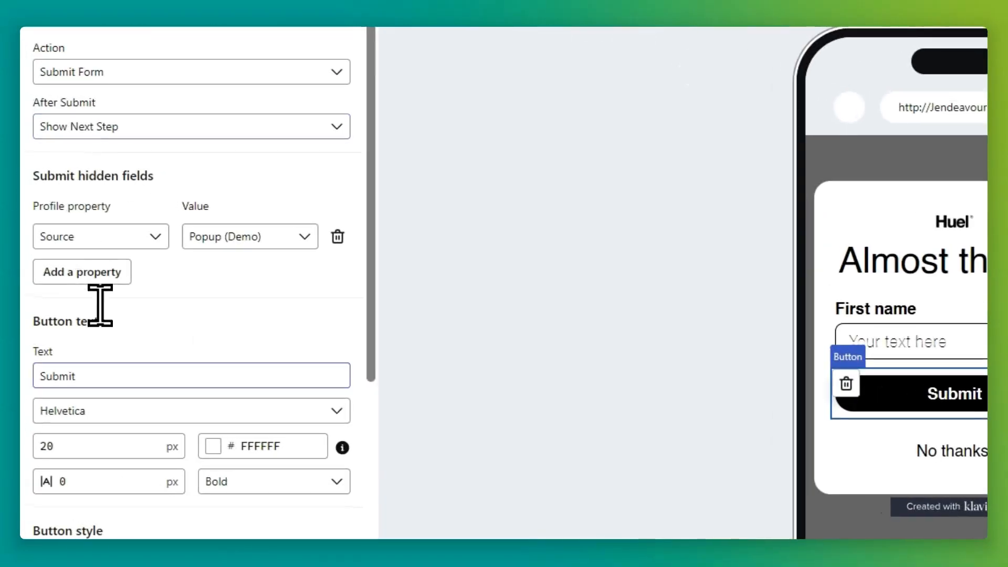
double_click(99, 385)
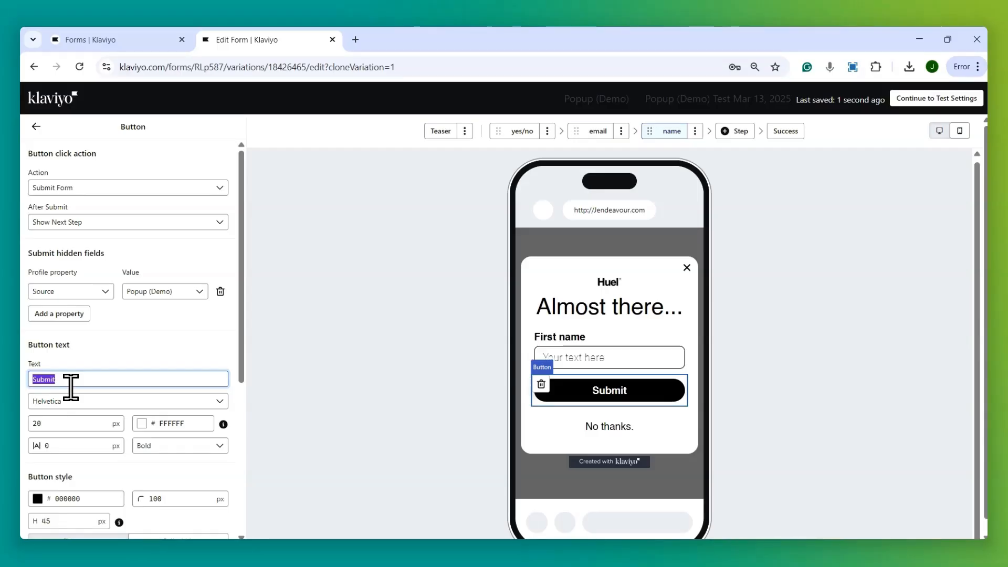
text(Get)
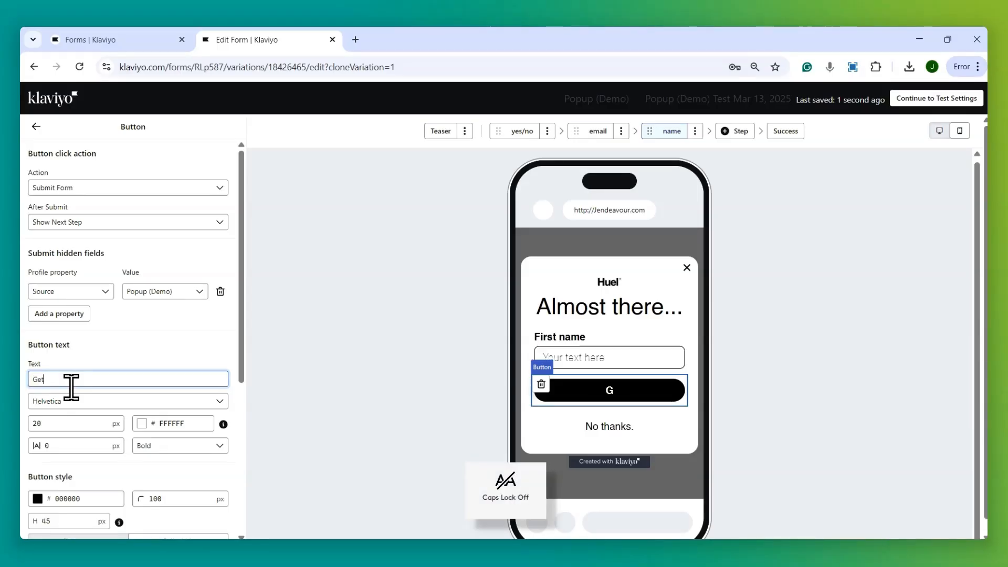
text( 10% Off)
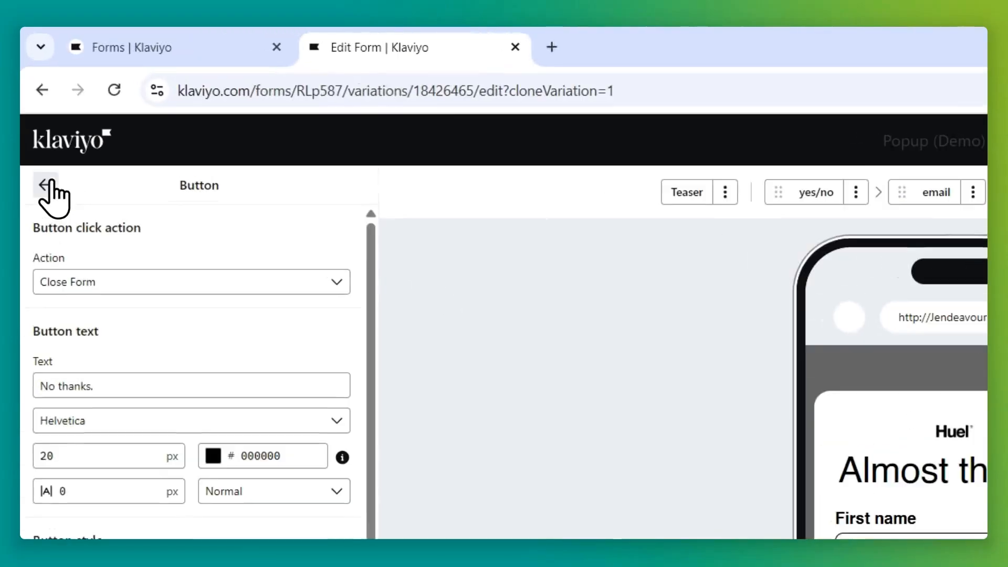
click(35, 126)
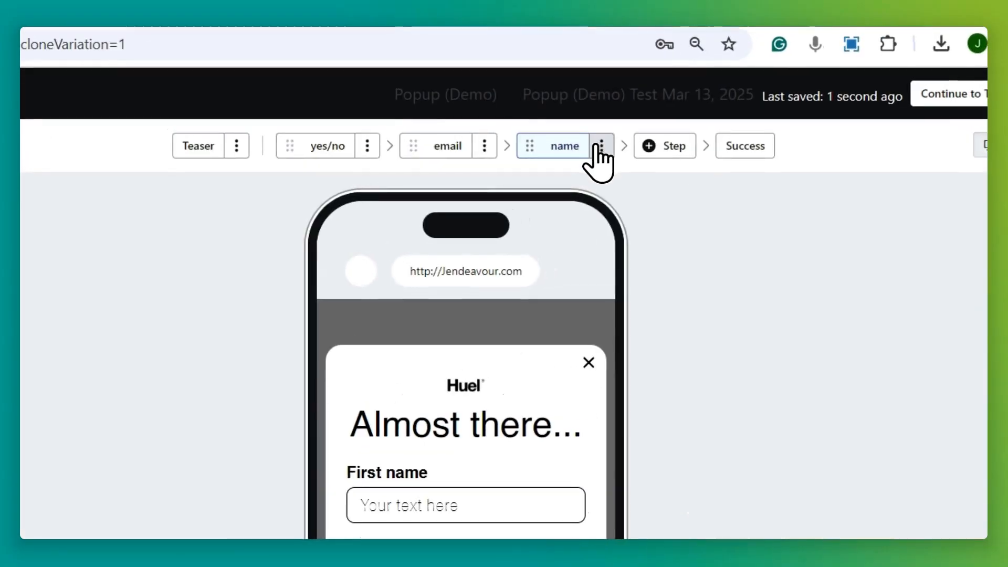
Step: Clone the name step under the name "sms"
click(696, 131)
click(576, 199)
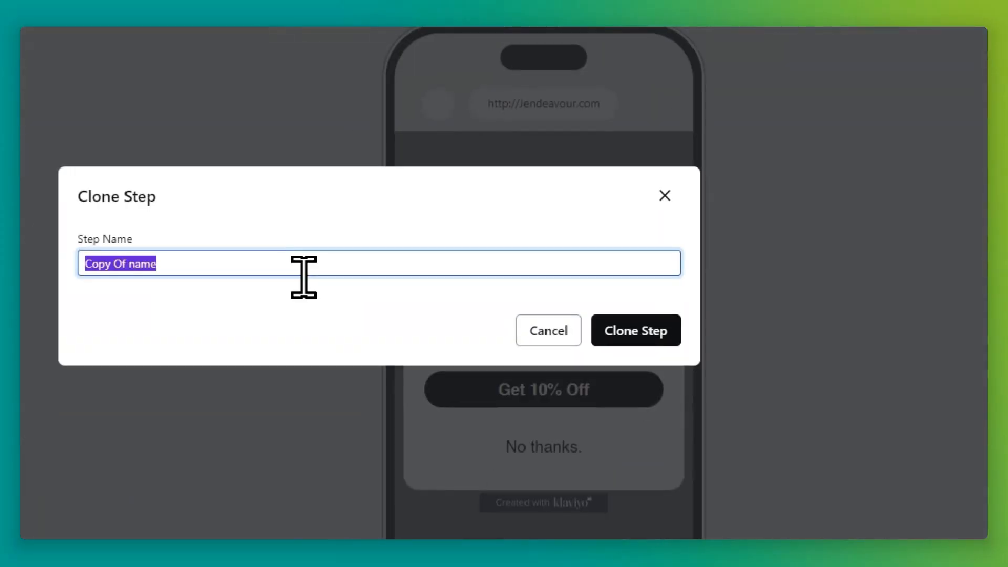
text(sms)
click(631, 331)
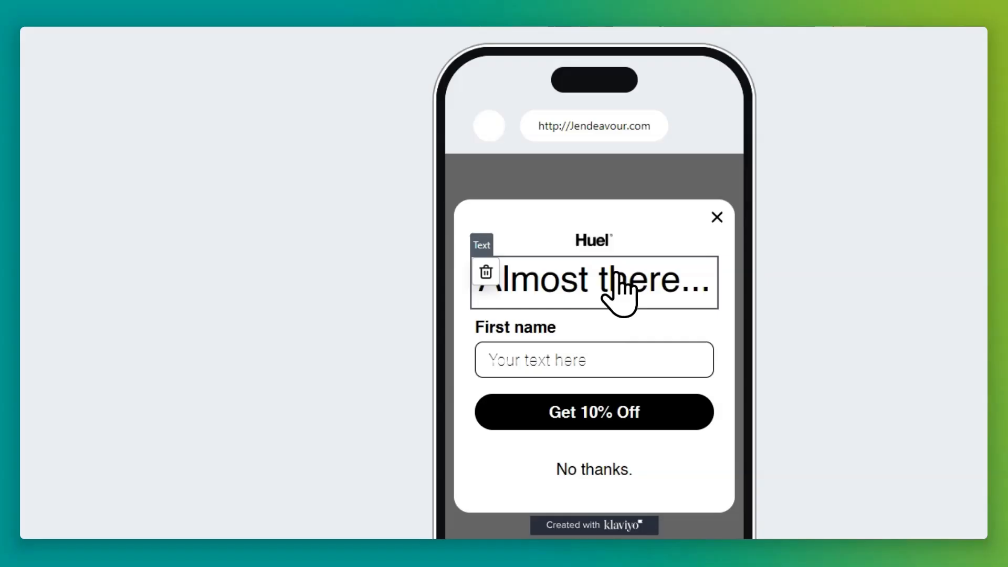
Step: Replace the First name input in the sms step with an SMS block above the "Get 10% Off" button
click(613, 276)
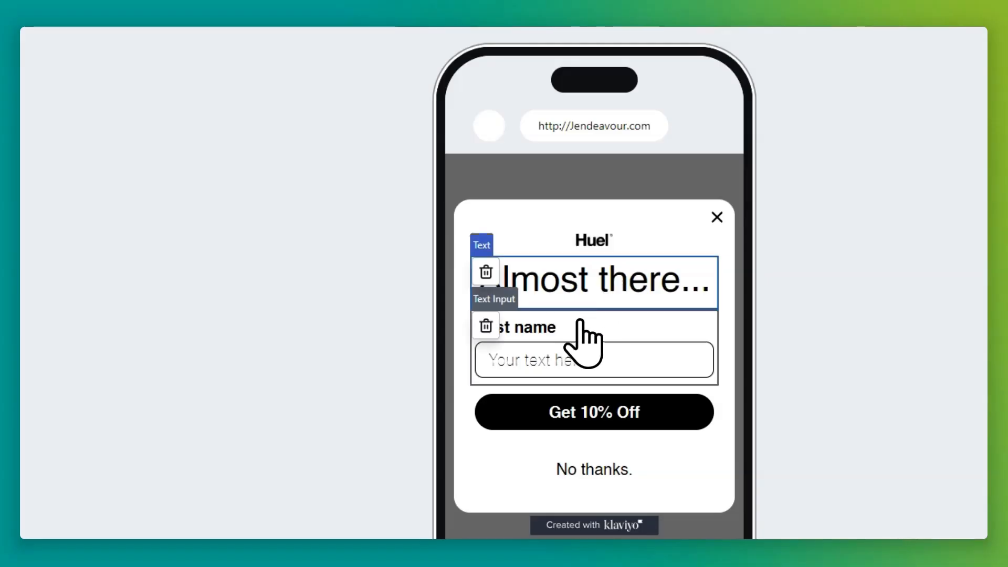
click(486, 326)
click(682, 332)
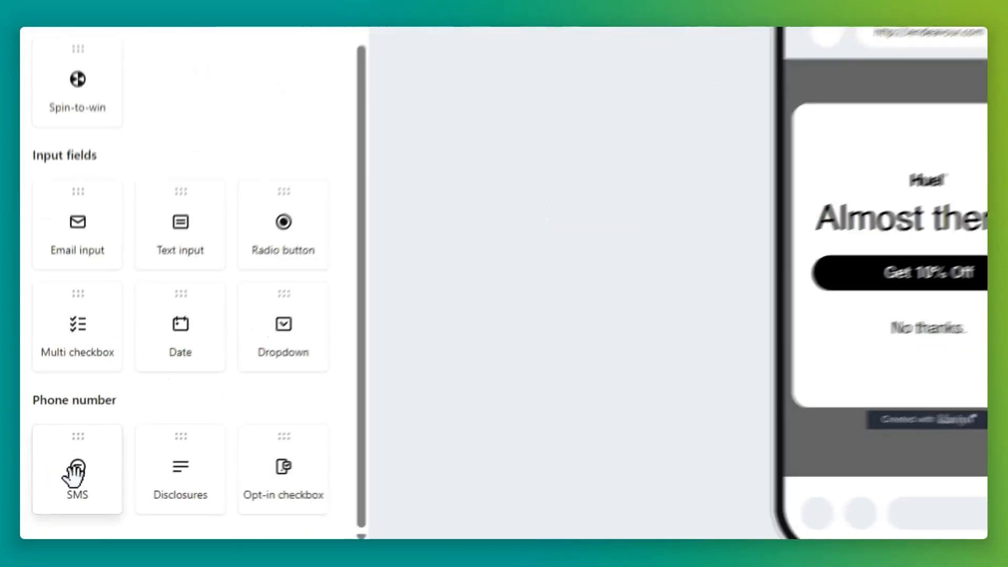
drag(57, 496, 627, 340)
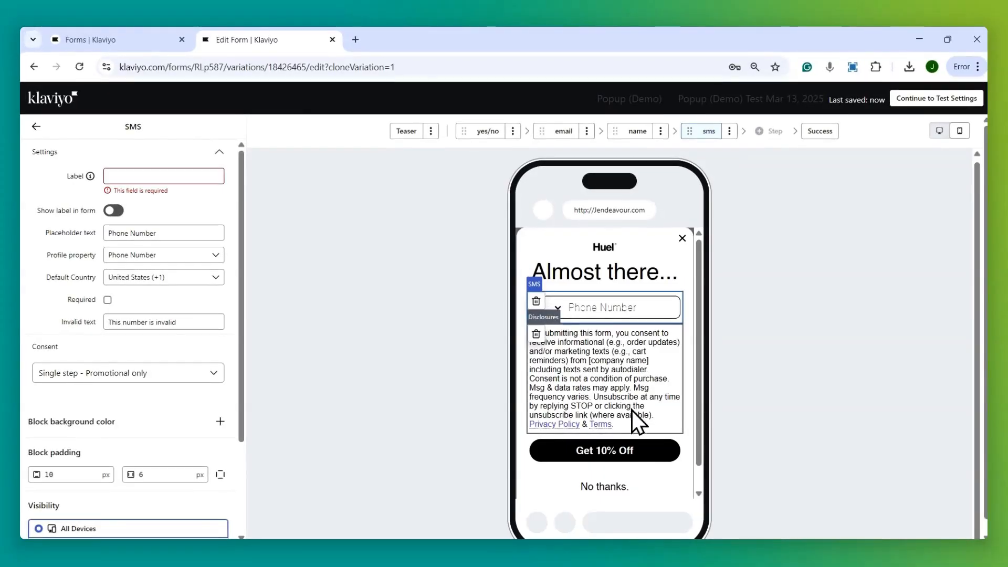
Step: Change the sms step's headline to "Final Step!"
scroll(632, 411, down, 1)
scroll(591, 318, up, 1)
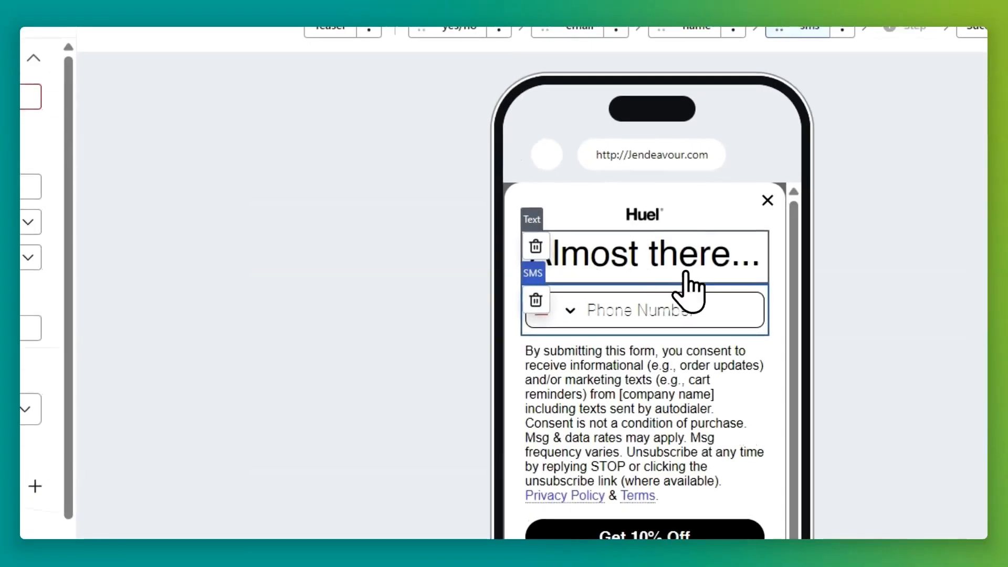
click(686, 273)
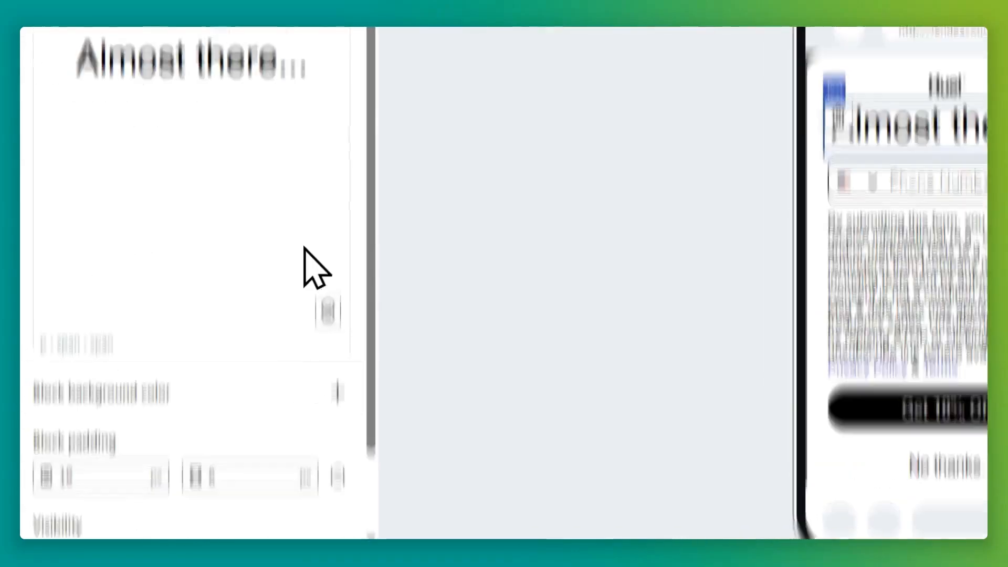
drag(318, 176, 93, 168)
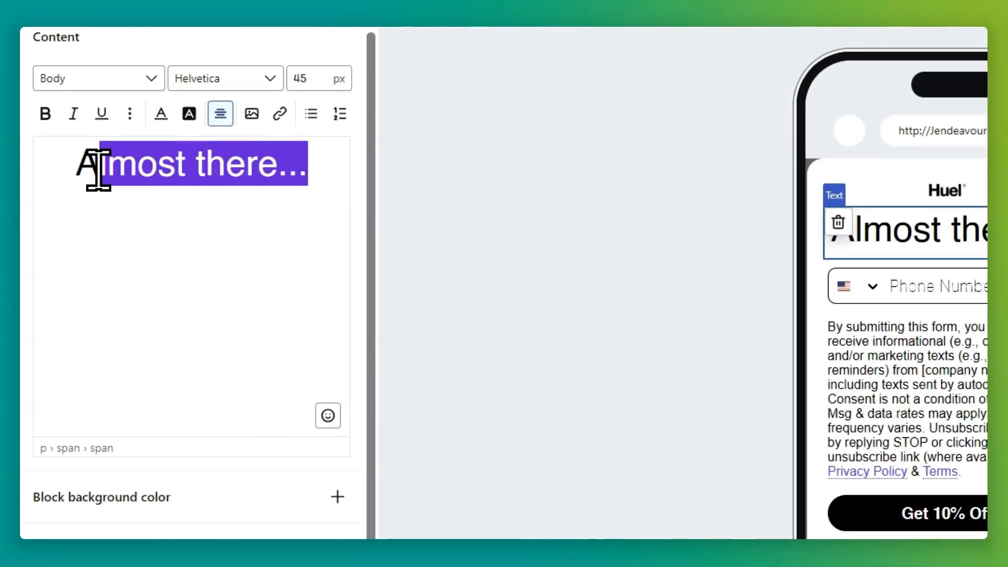
text(Final Step!)
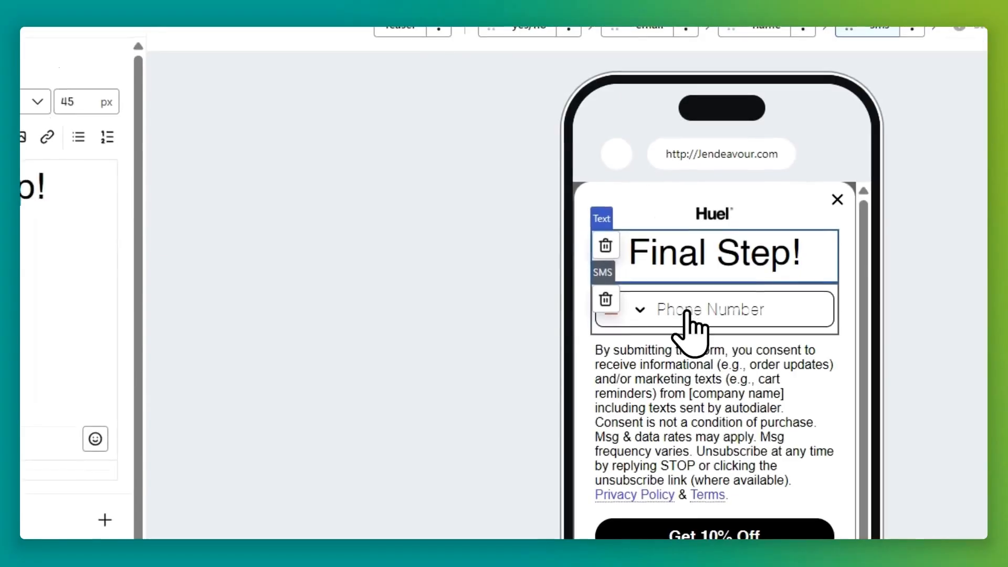
Step: Label the sms step's phone input "Phone number" and show the label in the form
click(583, 314)
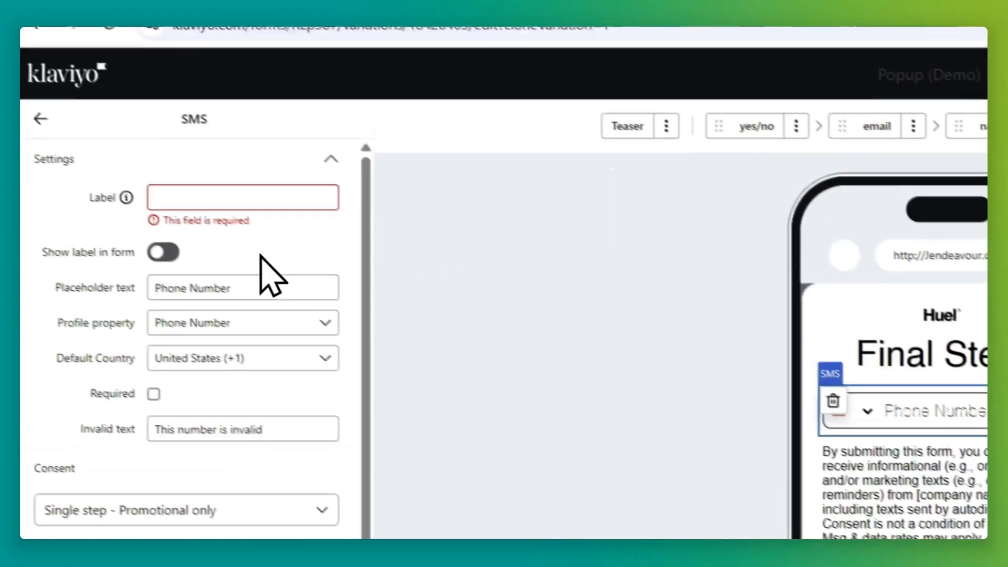
click(254, 202)
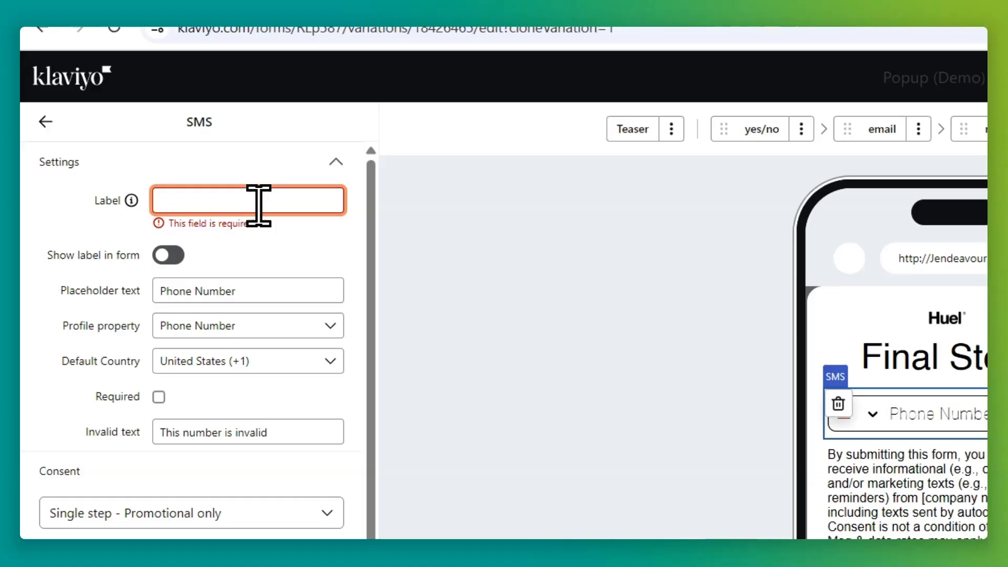
text(P)
text(hone)
text( number)
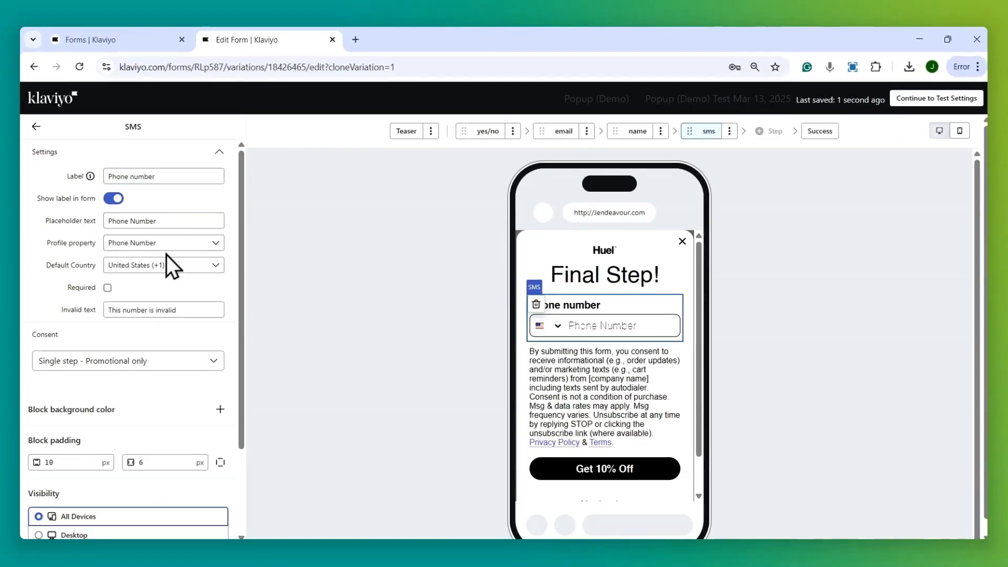
Step: Set the phone input's default country to United Kingdom (+44)
click(135, 267)
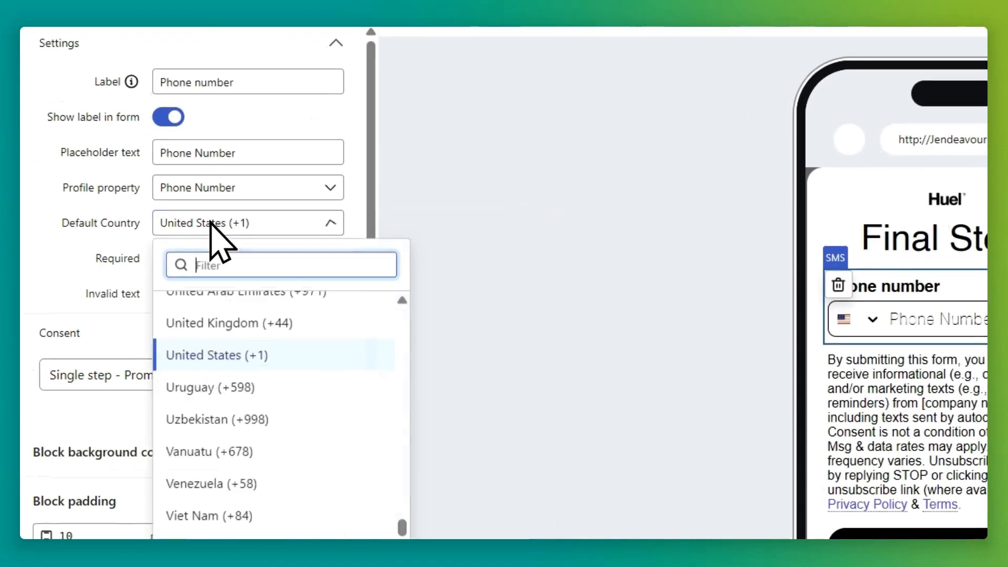
click(141, 328)
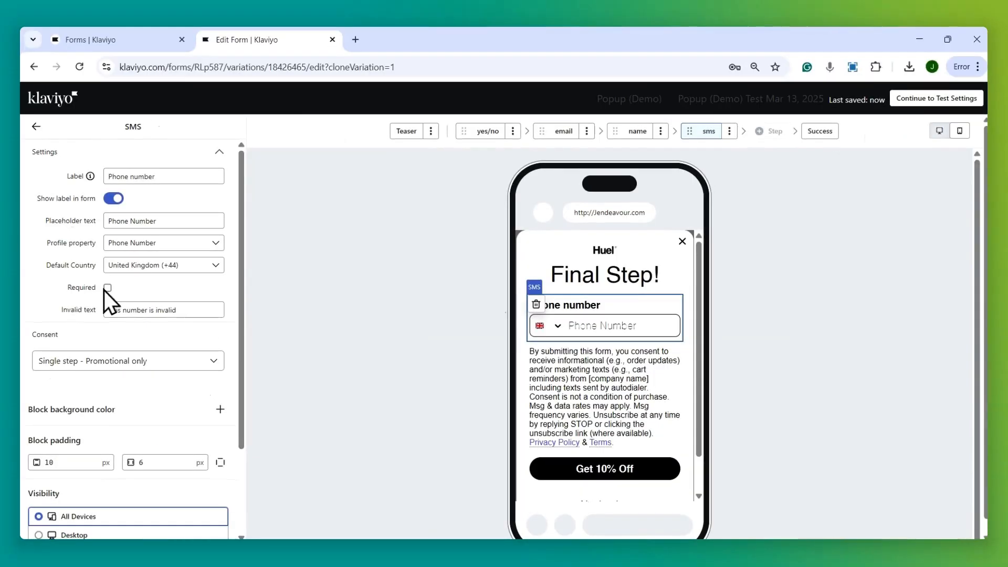
scroll(124, 356, down, 1)
scroll(113, 441, up, 1)
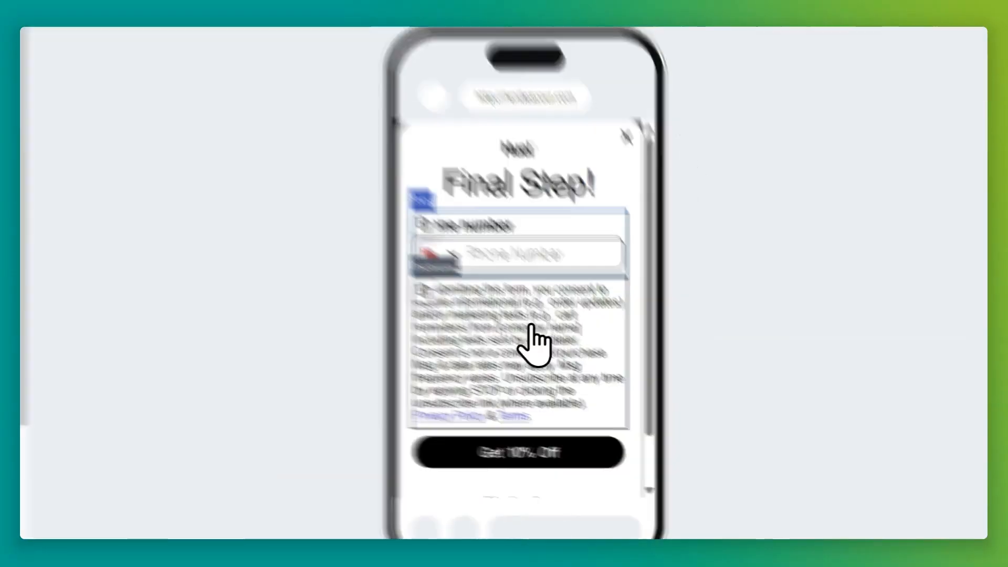
Step: Open the sms step's disclosure text for editing and select its [company name] placeholder
click(532, 326)
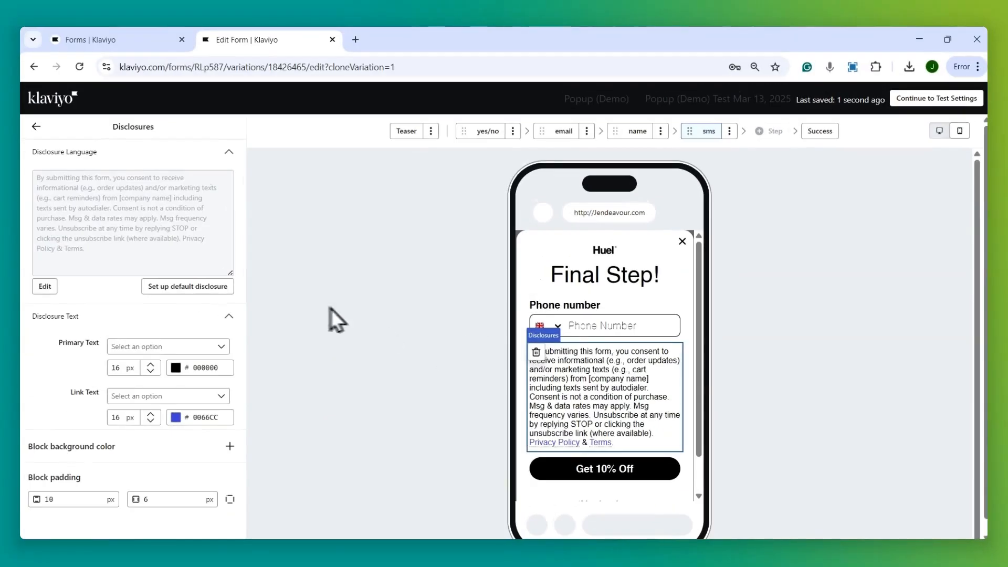
click(45, 286)
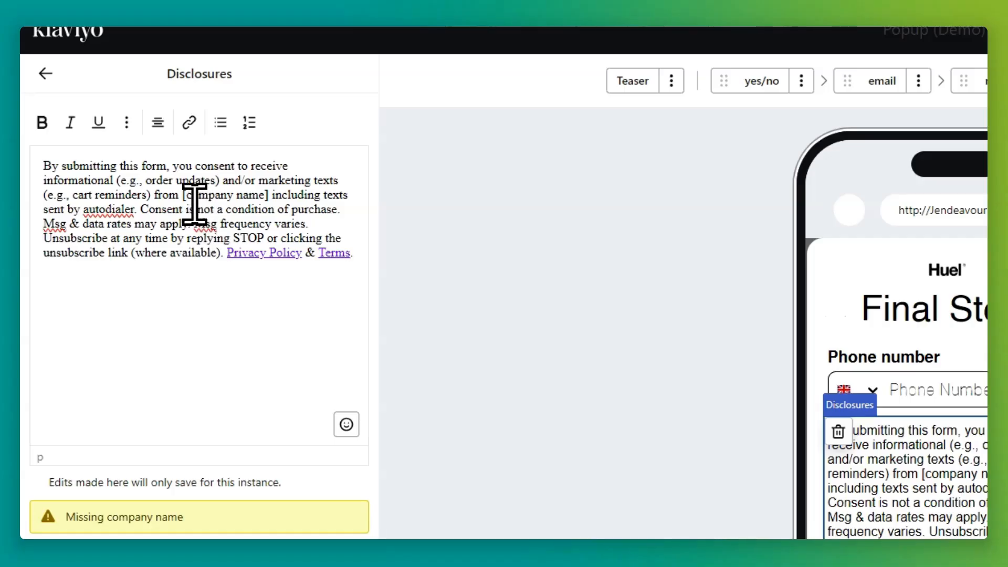
drag(194, 200, 275, 207)
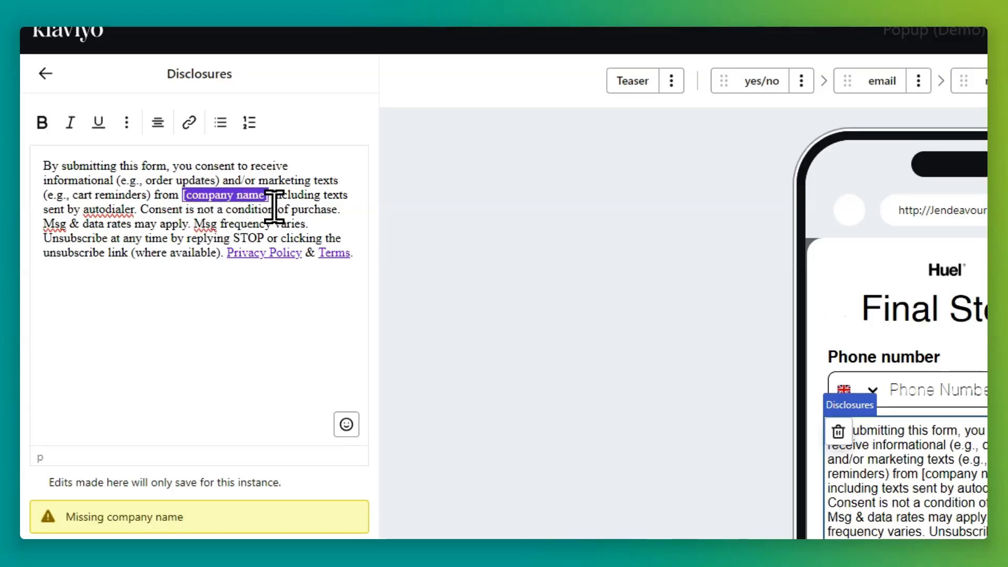